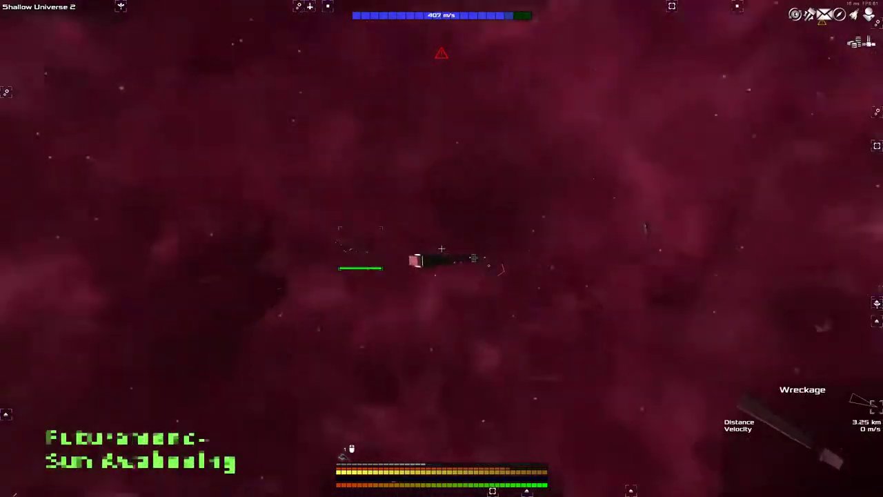
In Build Mode, pick the Double Chaingun Turret from the turret inventory
key(m)
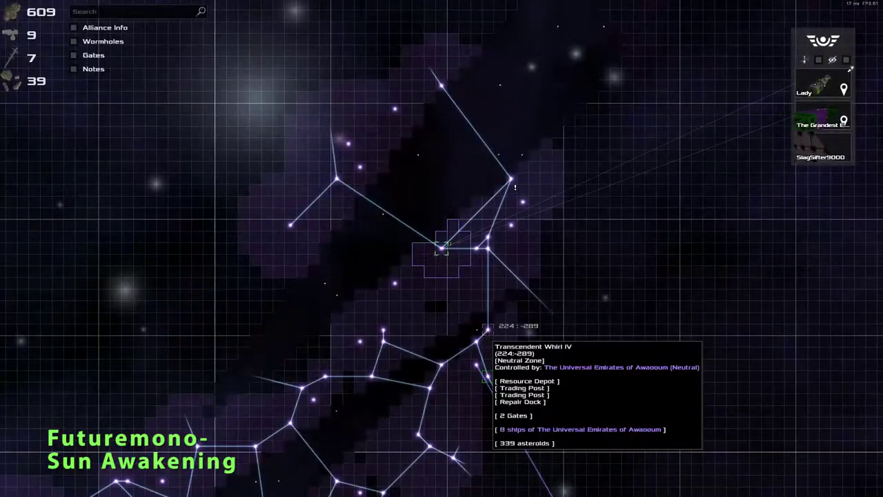
key(m)
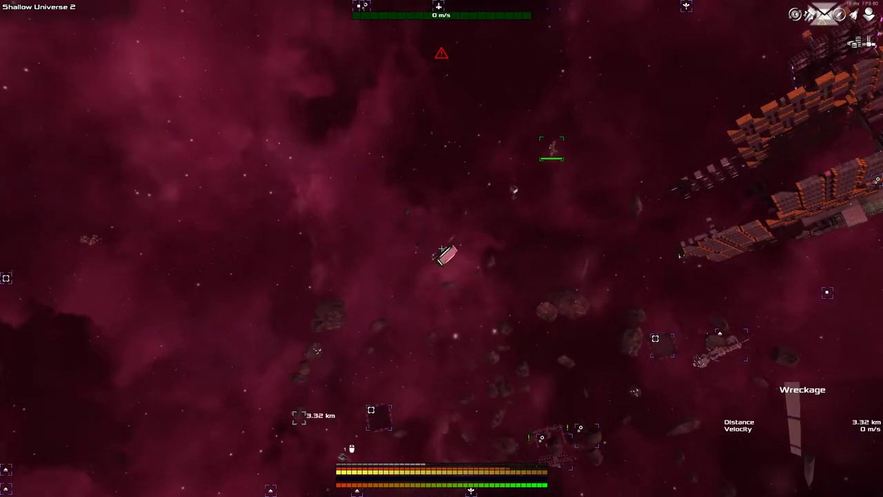
scroll(441, 249, up, 3)
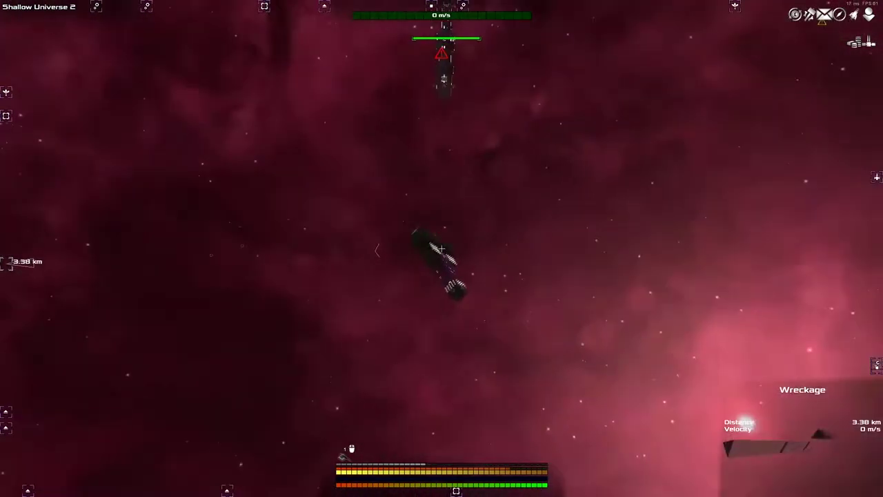
key(b)
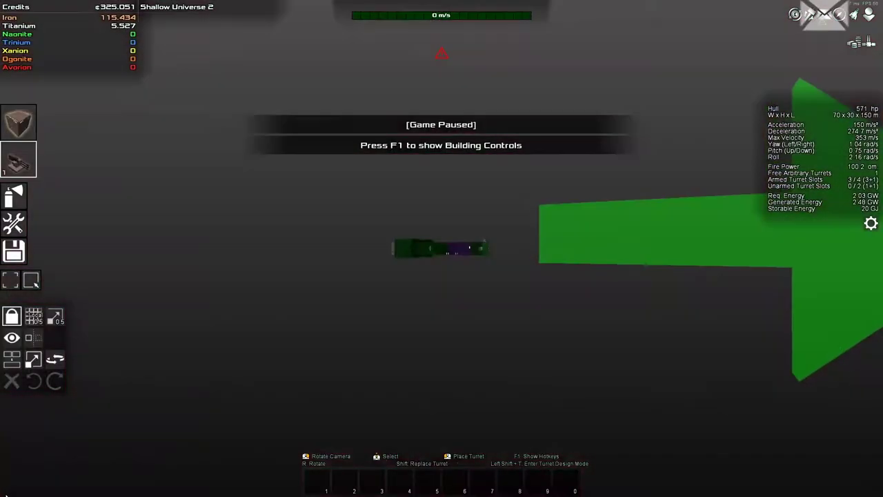
click(31, 338)
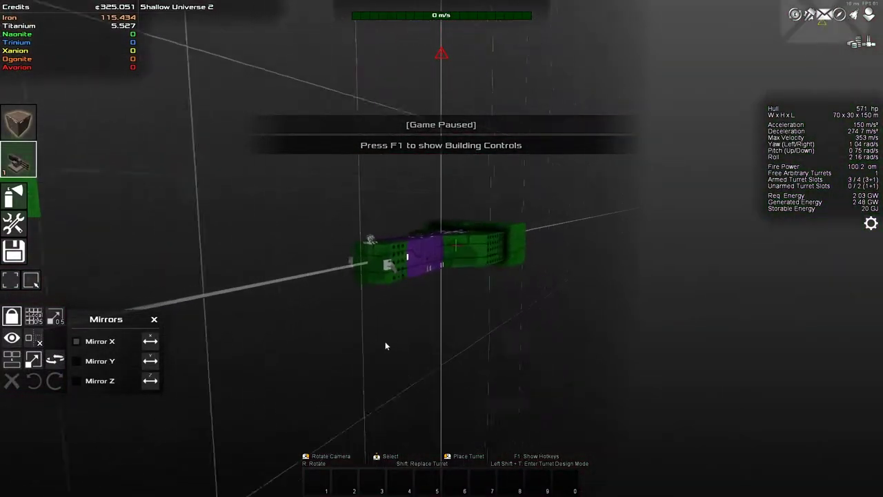
drag(386, 344, 98, 223)
click(28, 162)
mouse_move(95, 177)
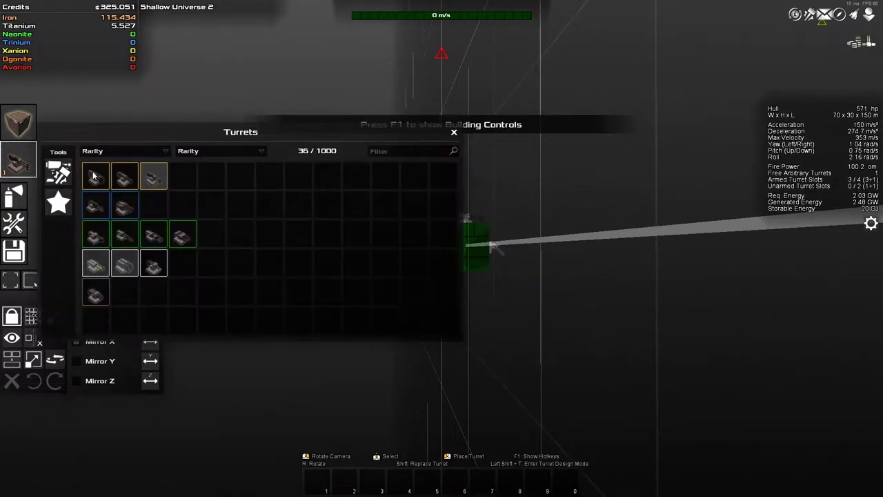
click(125, 177)
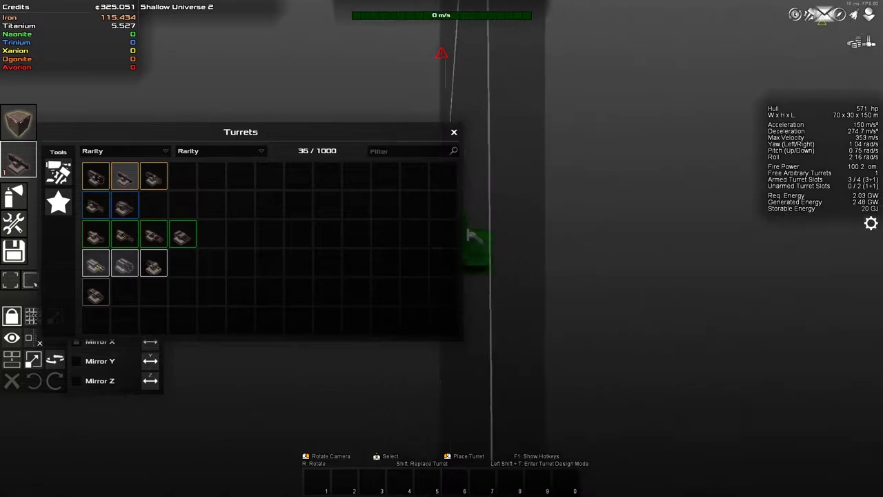
click(454, 132)
Mount the Double Chaingun Turret on the hull and leave Build Mode
drag(404, 287, 441, 222)
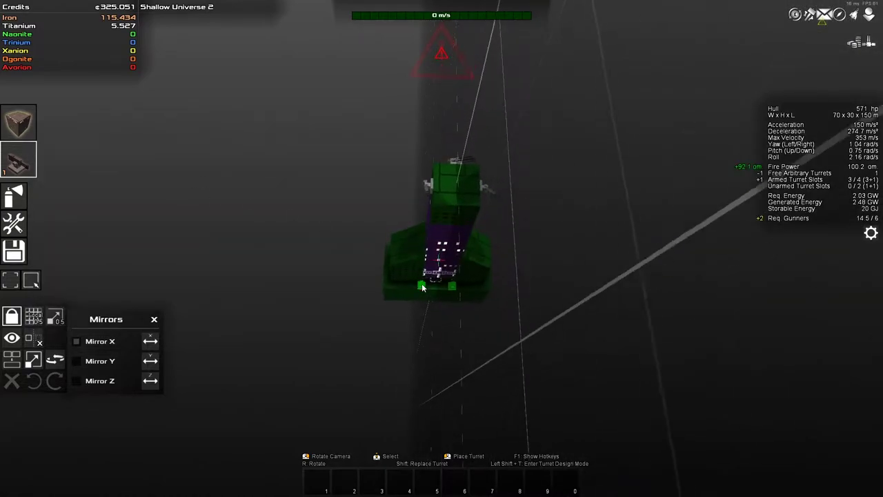
click(447, 208)
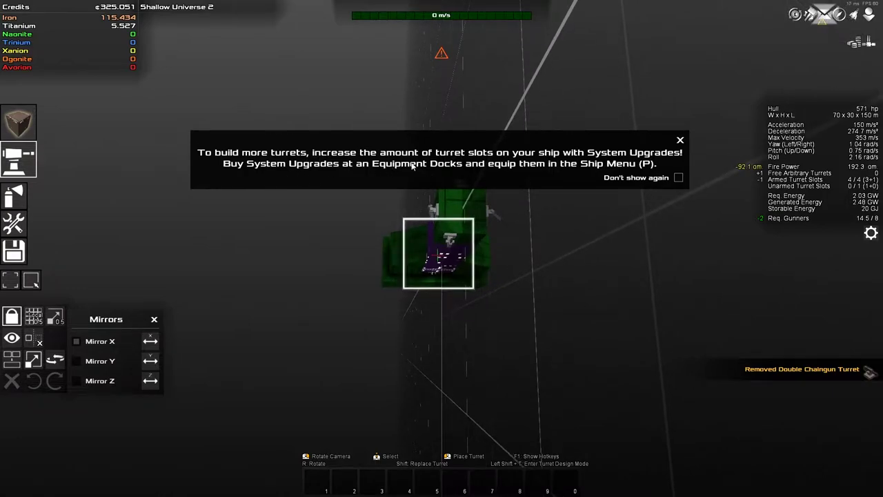
click(679, 141)
drag(625, 139, 616, 144)
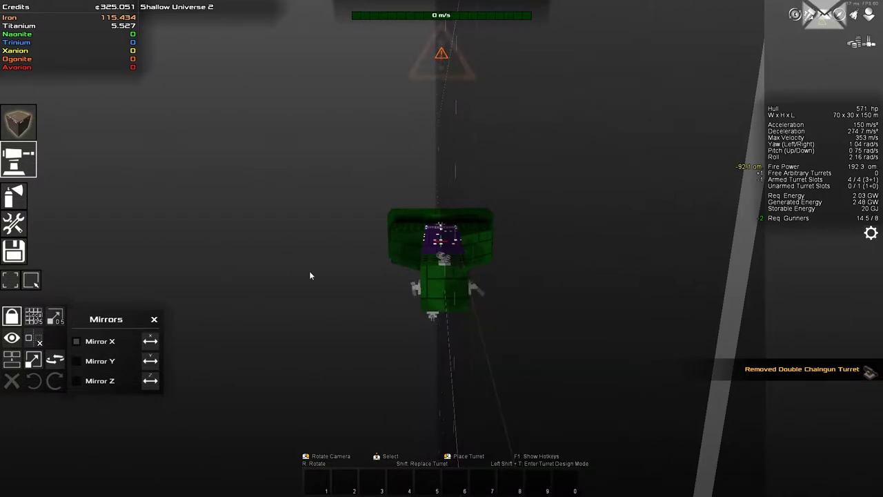
drag(437, 290, 315, 276)
key(b)
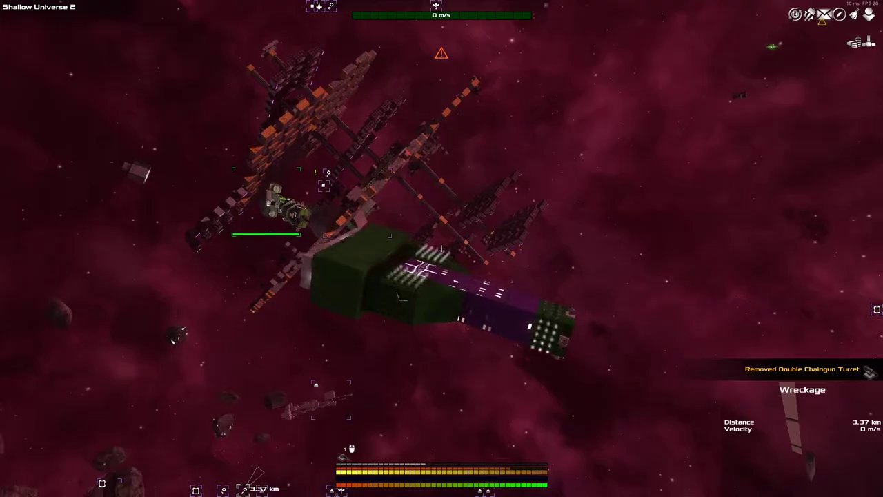
drag(442, 249, 483, 262)
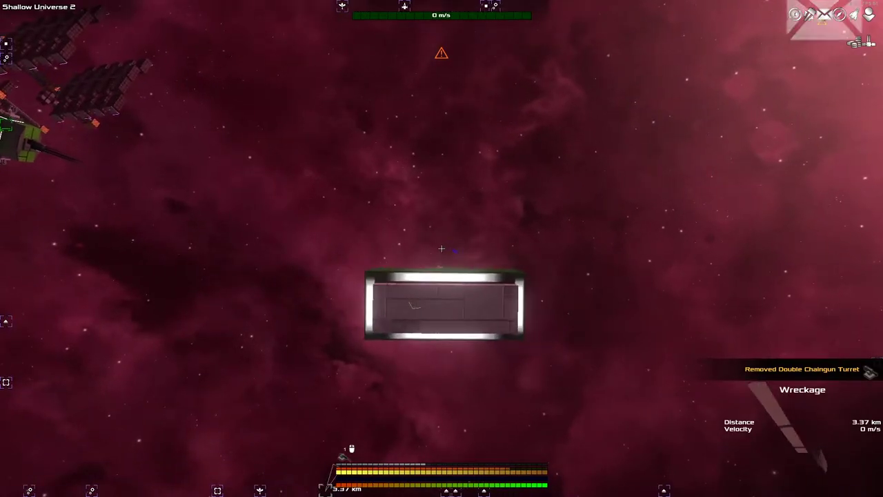
key(p)
Install Turret Control System M-TCS-4 from the ship window's Systems tab, then close the window
click(300, 78)
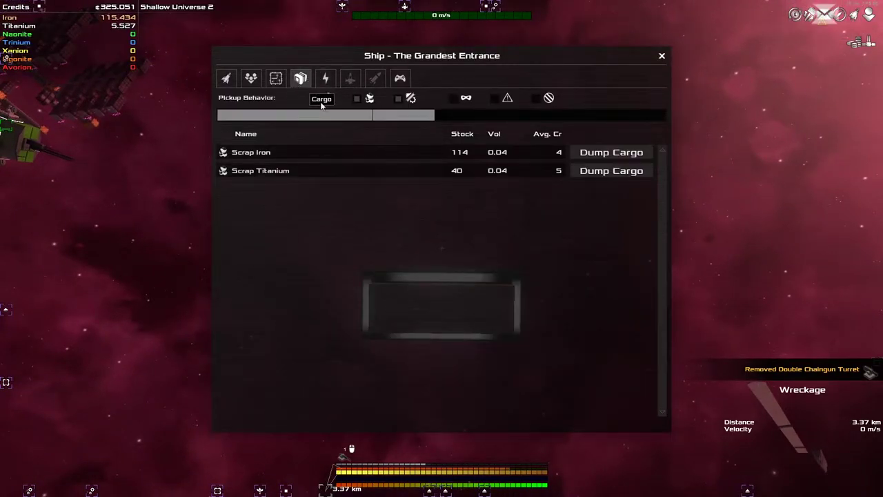
click(276, 77)
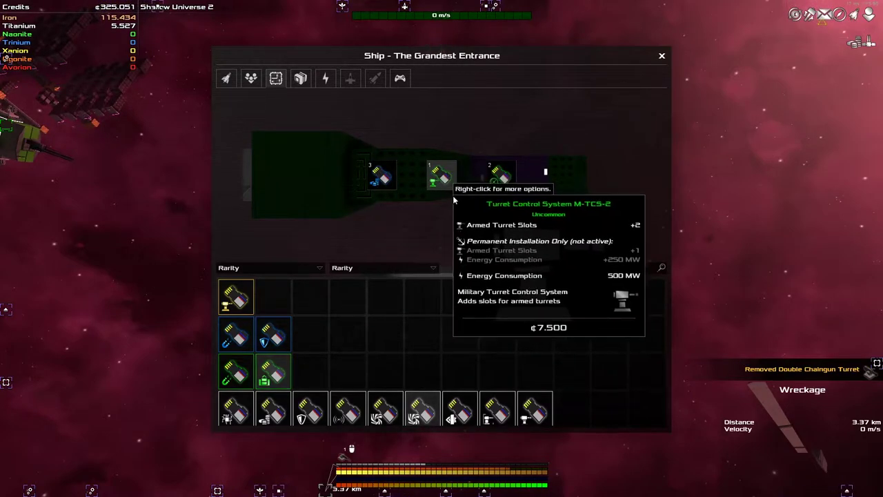
mouse_move(235, 296)
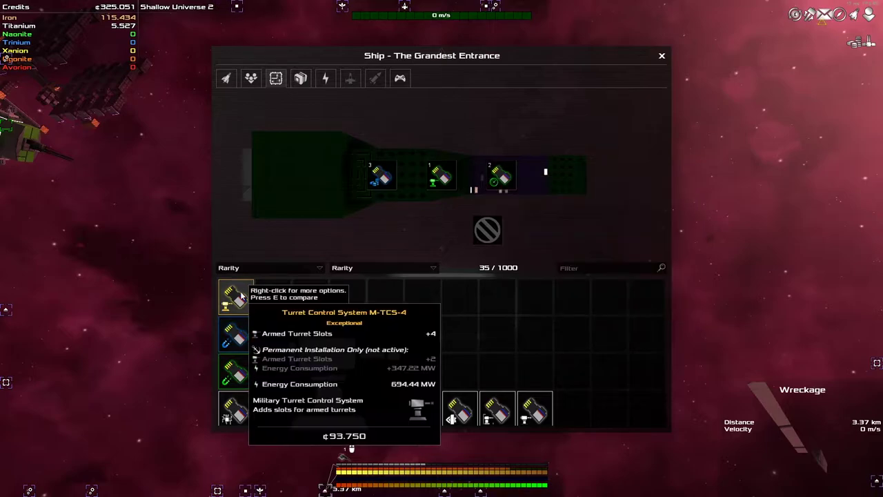
double_click(236, 296)
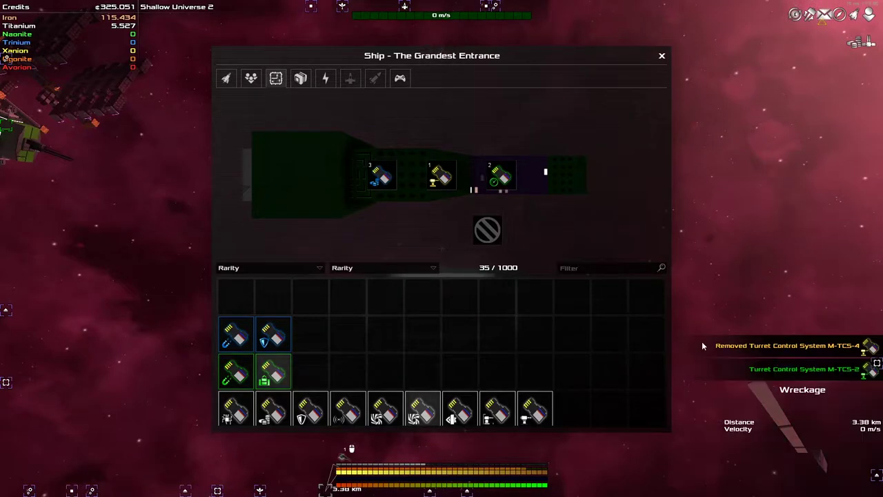
scroll(373, 372, down, 1)
scroll(372, 373, up, 1)
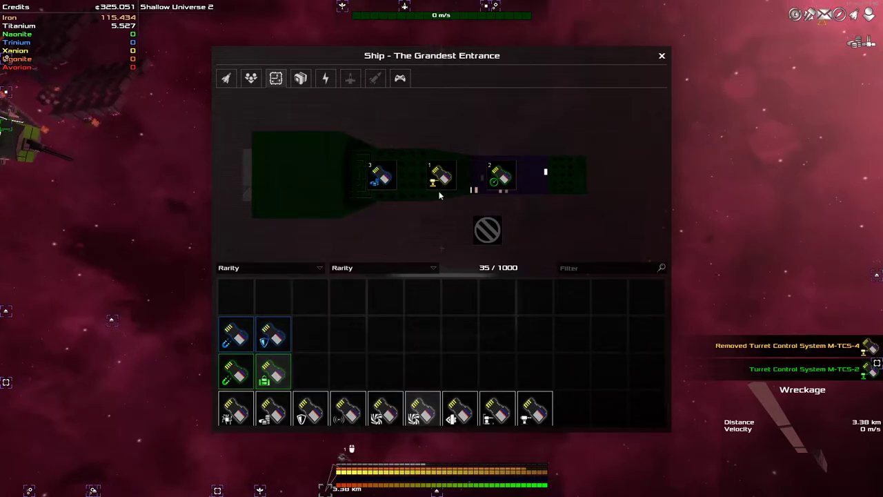
mouse_move(441, 176)
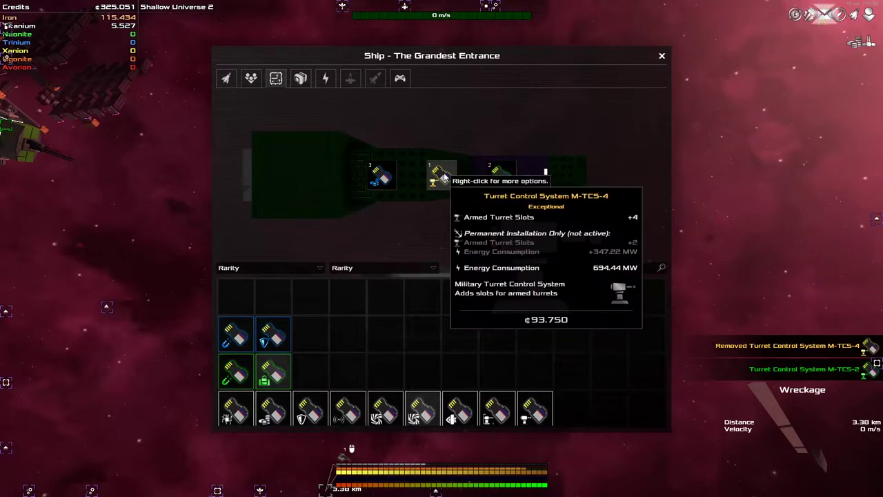
scroll(338, 295, down, 2)
scroll(378, 387, up, 2)
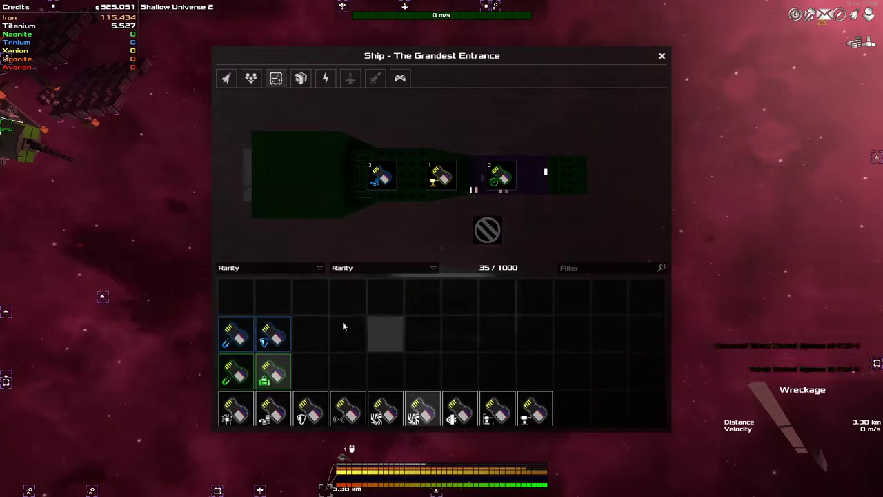
scroll(414, 359, down, 2)
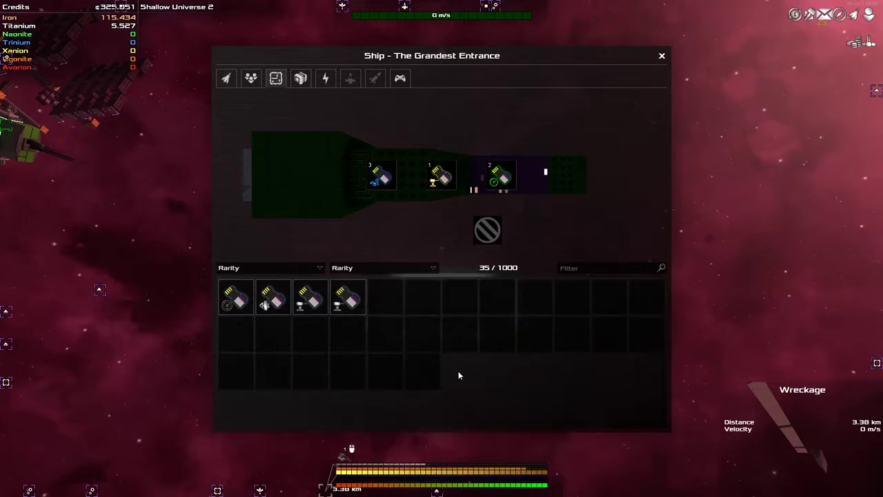
scroll(469, 369, up, 2)
key(Escape)
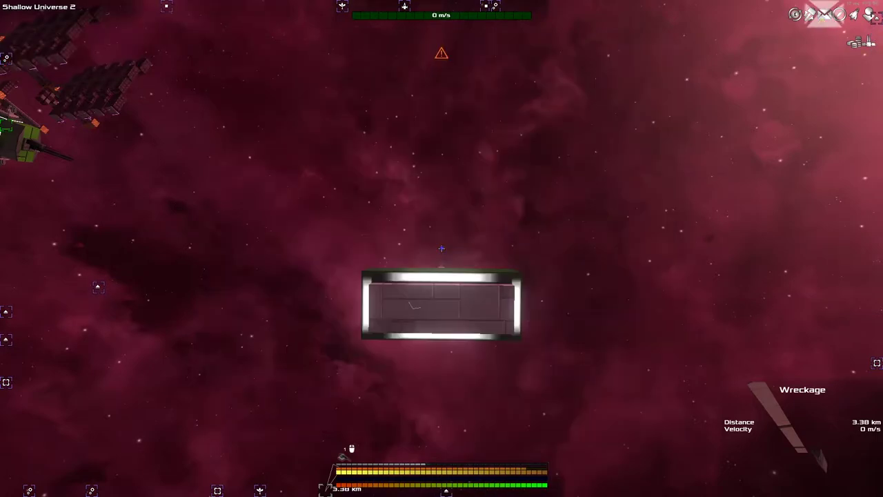
key(i)
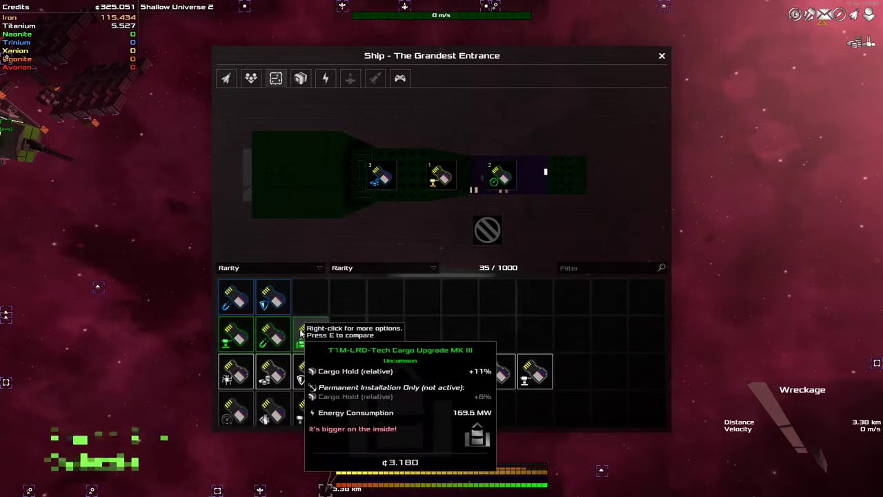
key(Escape)
Mount two turrets from the turret inventory, one on the ship's nose
key(b)
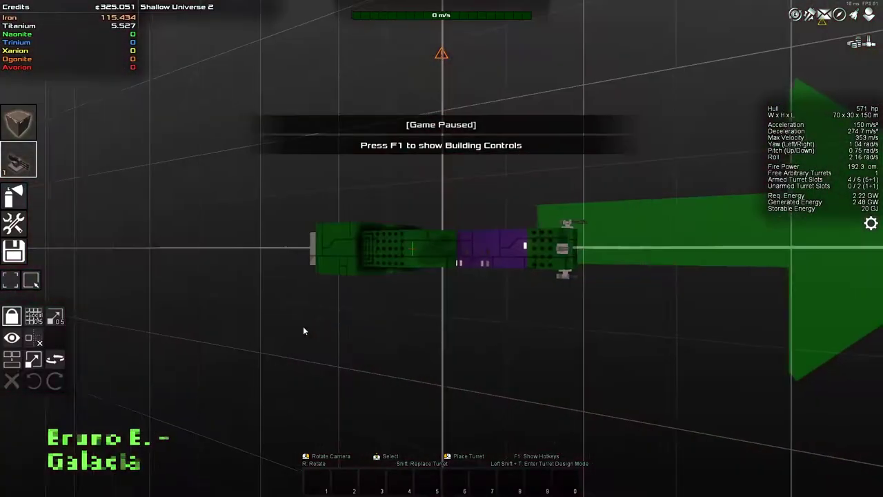
scroll(442, 249, down, 3)
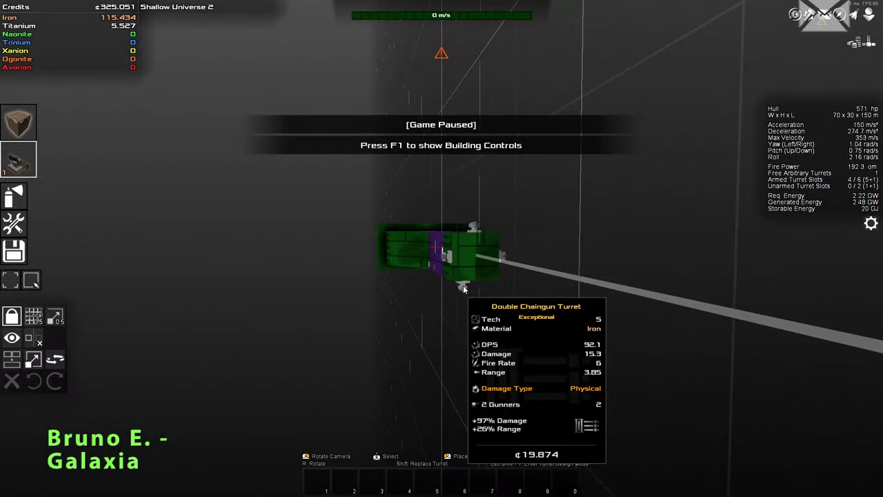
click(18, 160)
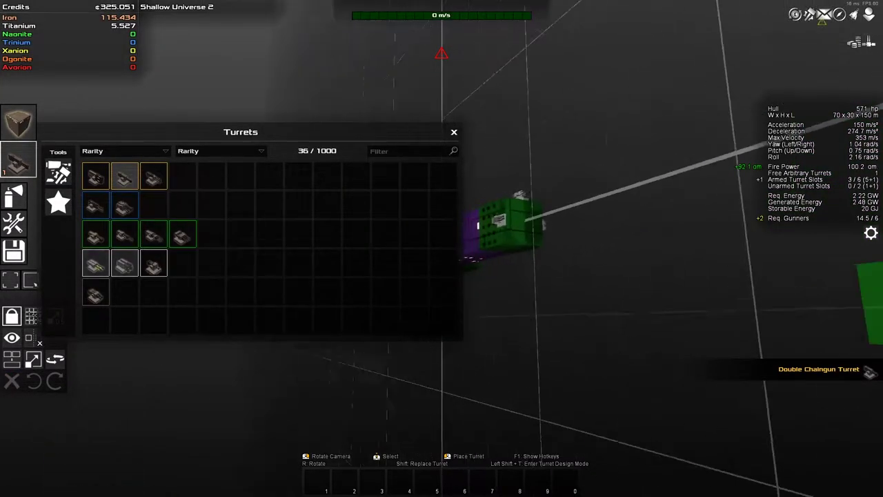
drag(491, 262, 537, 257)
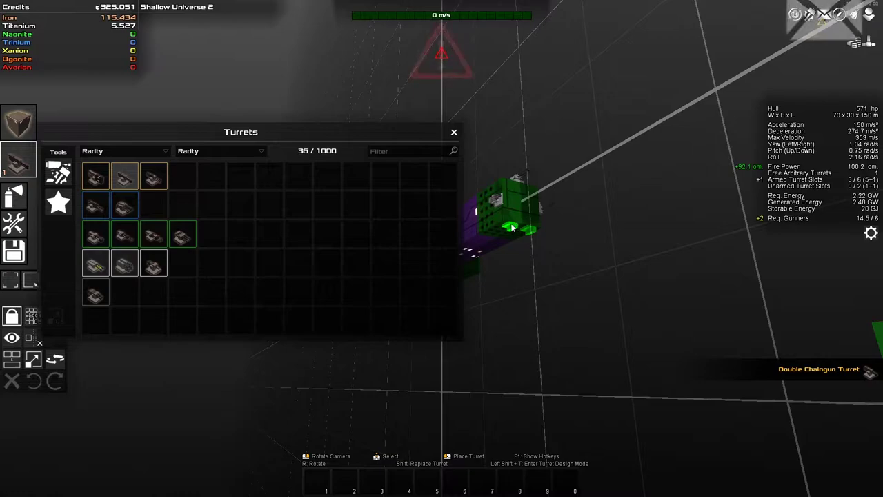
click(511, 227)
drag(514, 228, 509, 254)
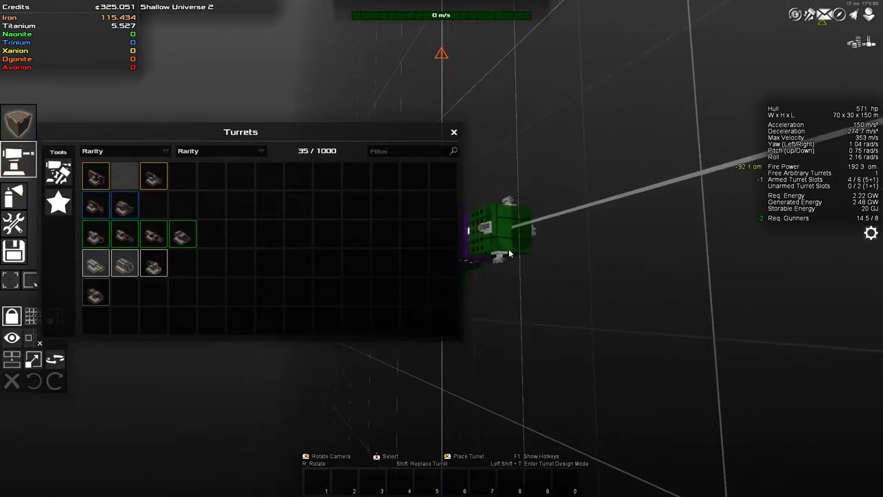
click(153, 175)
mouse_move(497, 262)
mouse_down()
mouse_move(522, 258)
mouse_move(524, 249)
mouse_up()
click(492, 231)
mouse_move(442, 53)
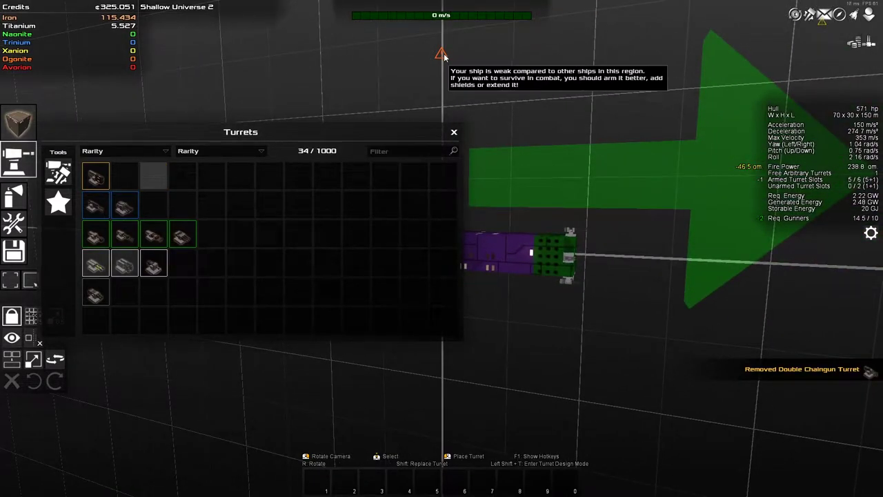
Close the turret inventory, inspect the ship from several angles, and switch to block selection
drag(483, 104, 453, 147)
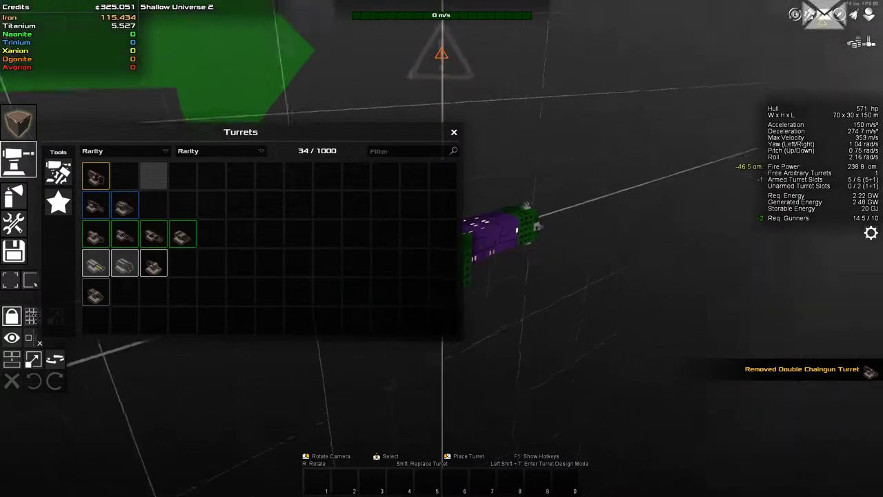
click(454, 132)
mouse_move(559, 137)
mouse_down()
mouse_move(483, 241)
mouse_move(414, 275)
mouse_up()
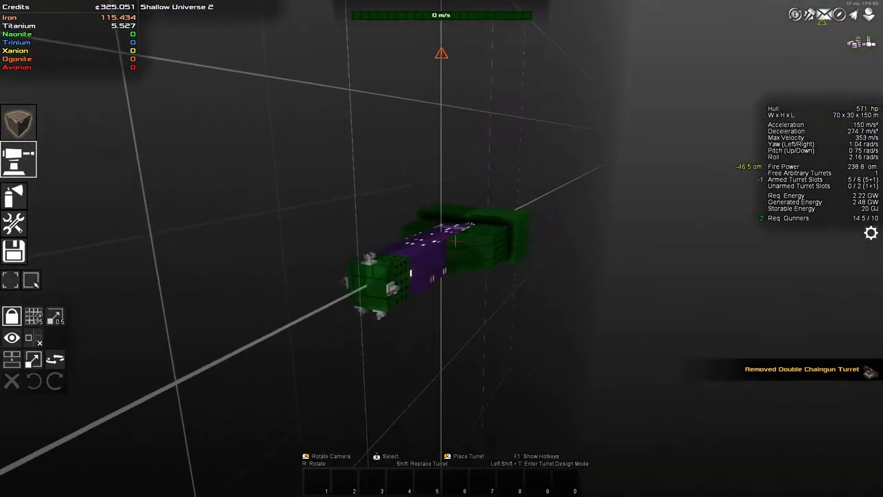
drag(442, 248, 573, 187)
mouse_move(436, 272)
mouse_down()
mouse_move(500, 276)
mouse_move(582, 309)
mouse_move(604, 302)
mouse_move(591, 311)
mouse_move(483, 296)
mouse_up()
scroll(501, 275, up, 3)
scroll(483, 297, down, 2)
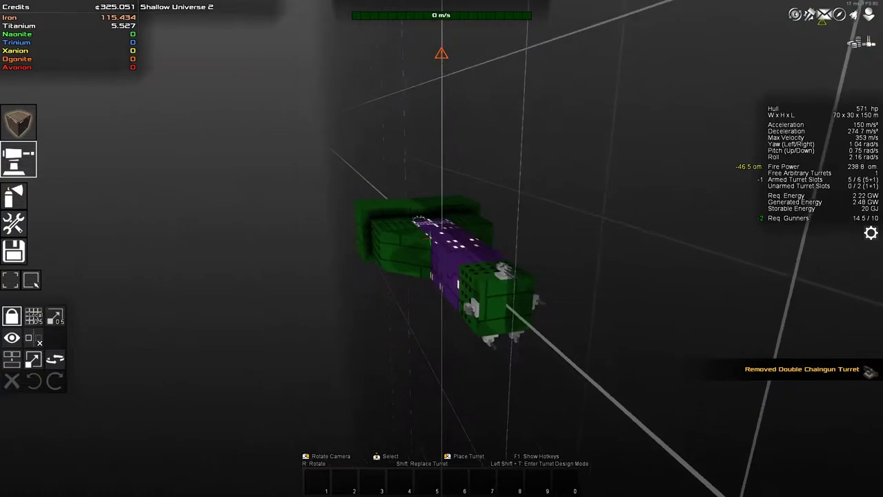
drag(524, 283, 483, 295)
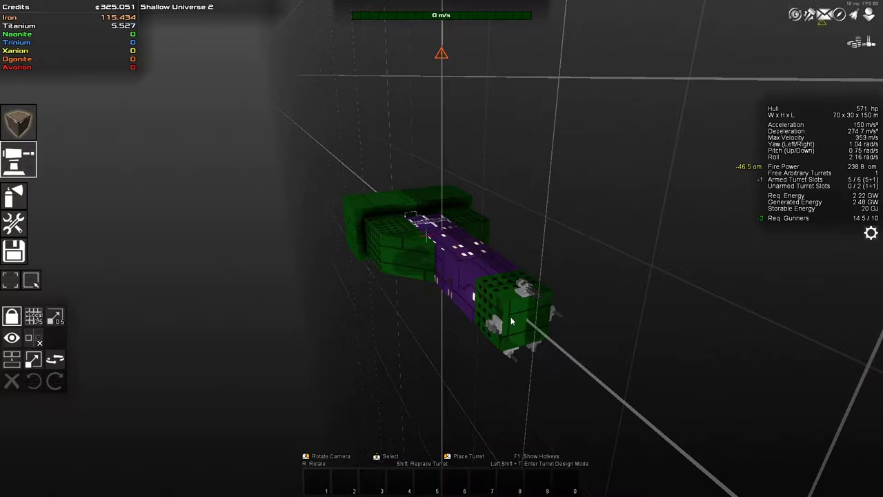
drag(512, 321, 604, 222)
click(16, 279)
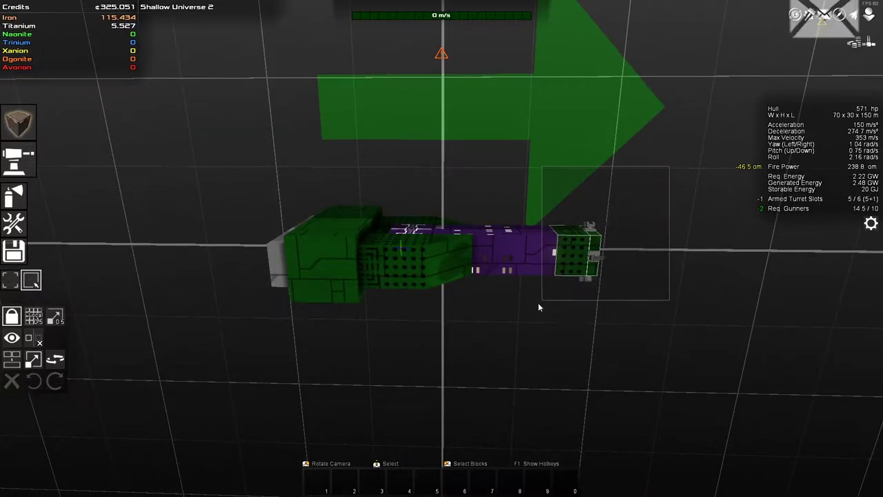
Remove the tail's Triple Point Defense turret, chaingun turrets and titanium armor block
drag(538, 307, 606, 321)
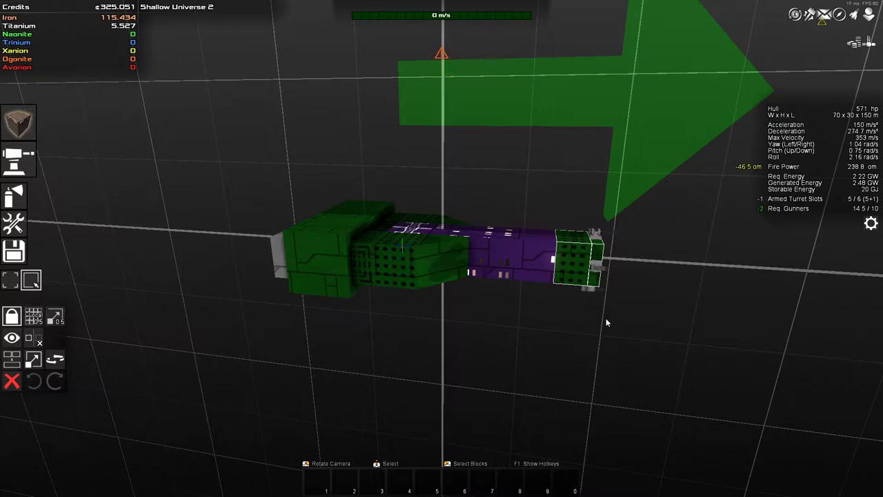
key(Delete)
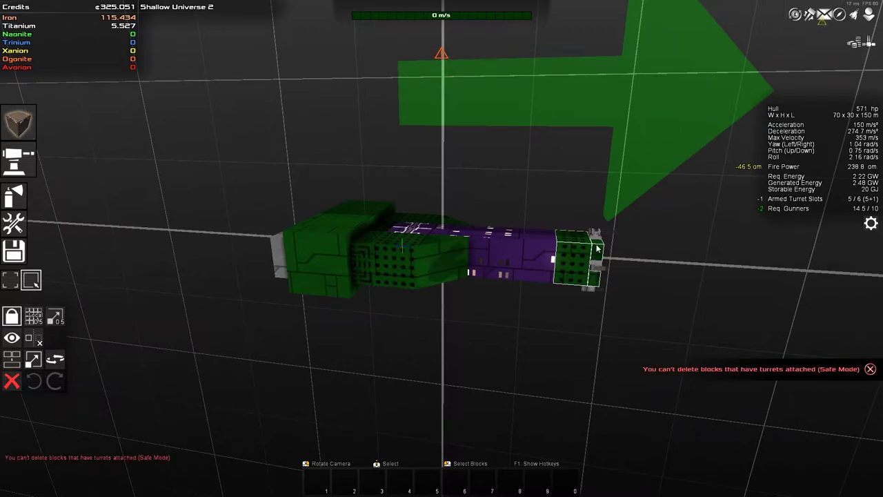
click(596, 236)
key(Delete)
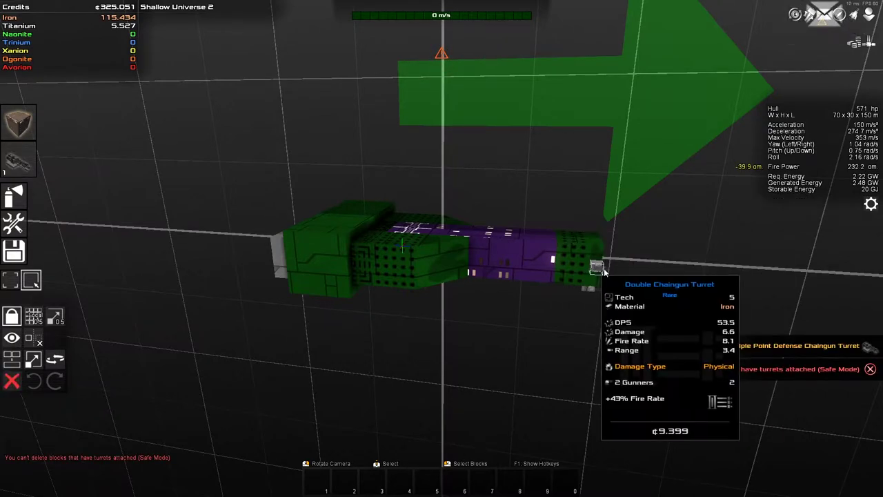
click(606, 271)
key(Delete)
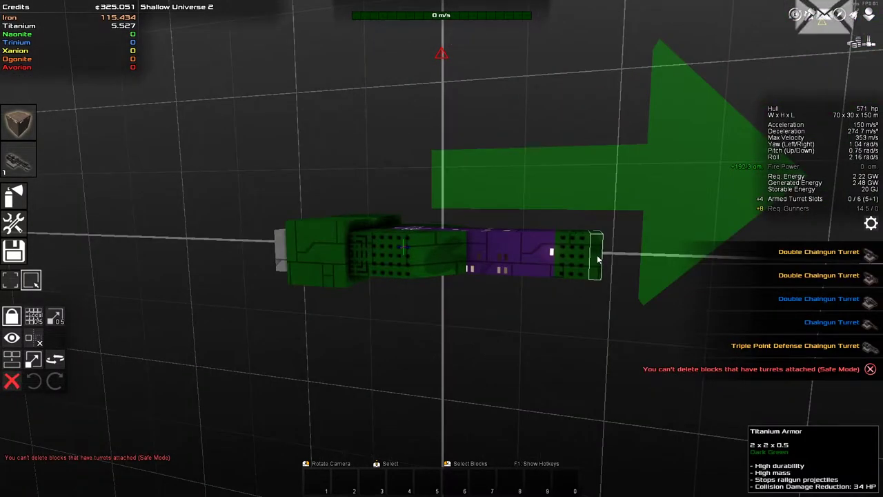
click(597, 260)
key(Delete)
Attach a titanium template section to the tail, extending the ship to 155 m
mouse_move(571, 262)
mouse_down()
mouse_move(456, 276)
mouse_move(527, 284)
mouse_up()
click(19, 124)
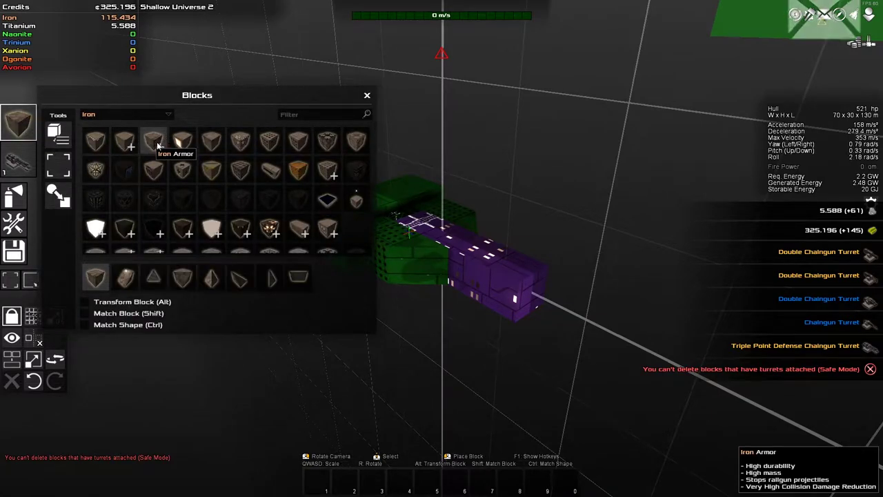
scroll(153, 186, down, 2)
scroll(155, 198, up, 1)
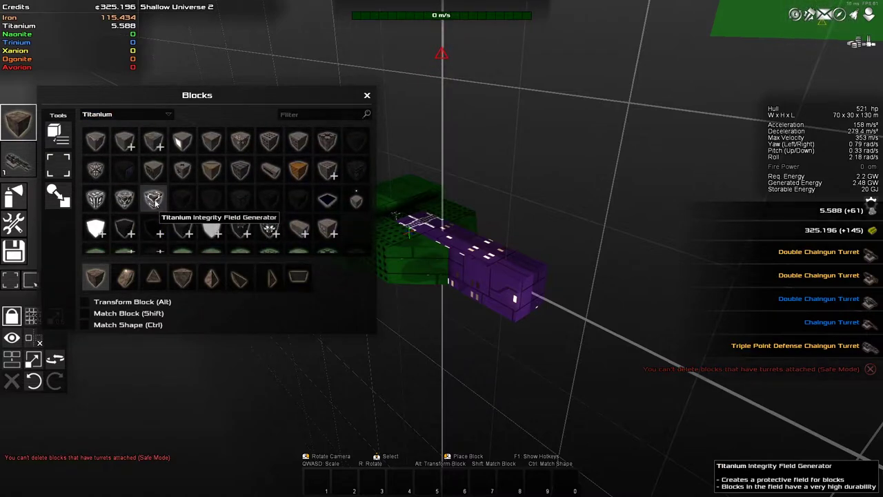
click(153, 143)
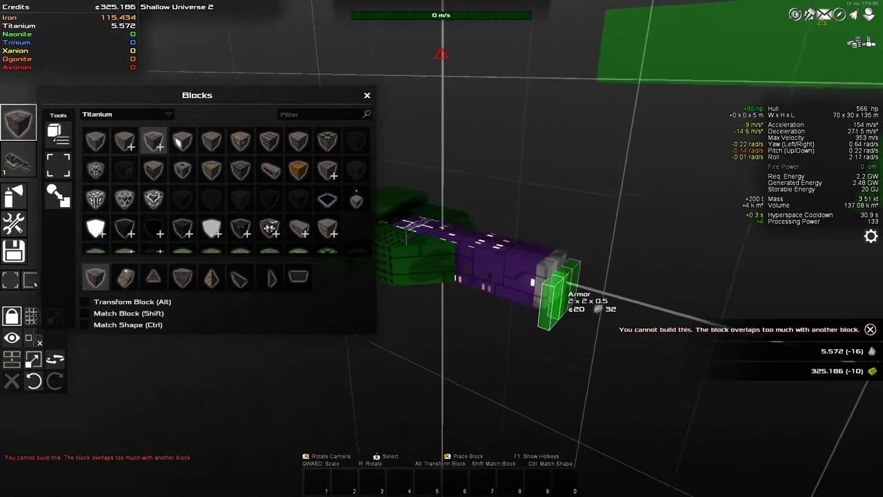
drag(555, 289, 364, 282)
drag(429, 343, 441, 338)
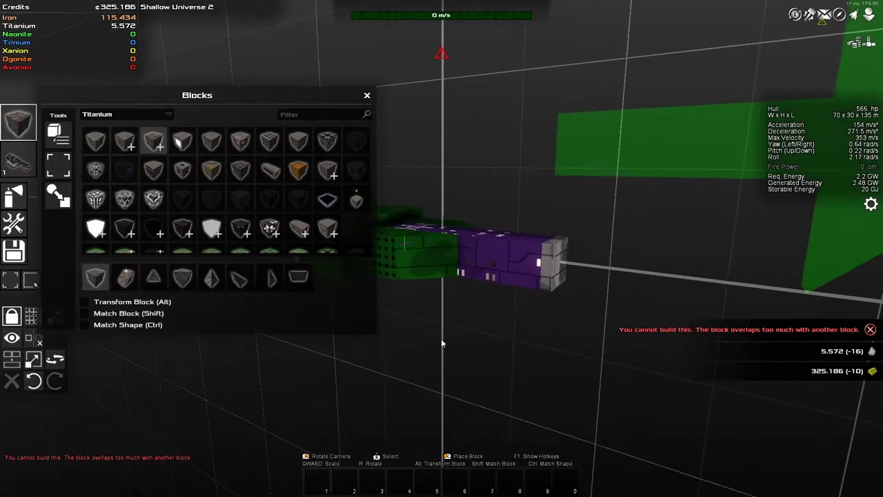
key(ctrl+v)
drag(621, 262, 581, 271)
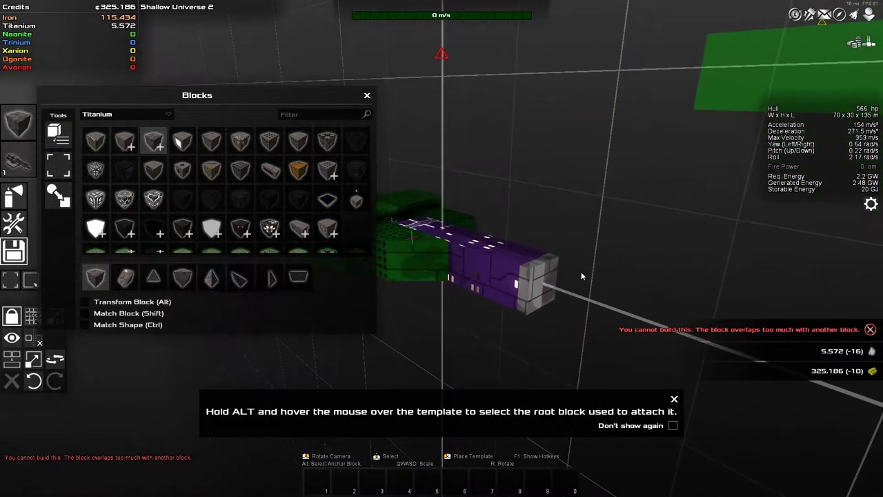
click(547, 289)
drag(538, 297, 486, 329)
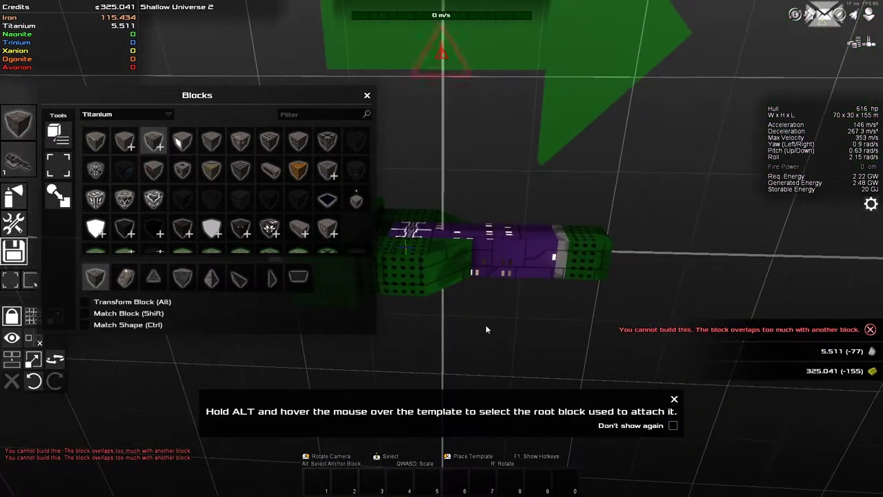
key(Escape)
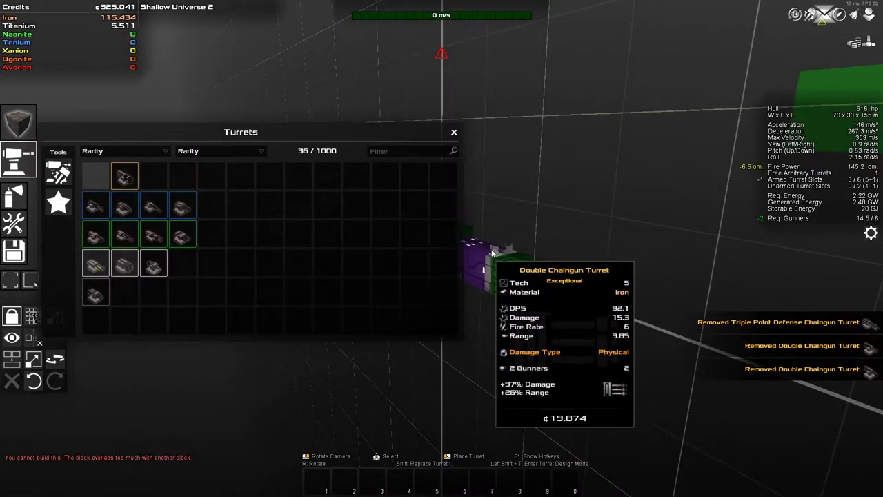
Sort the turret inventory by DPS and remove the Chaingun Turret from the ship
drag(513, 245, 524, 296)
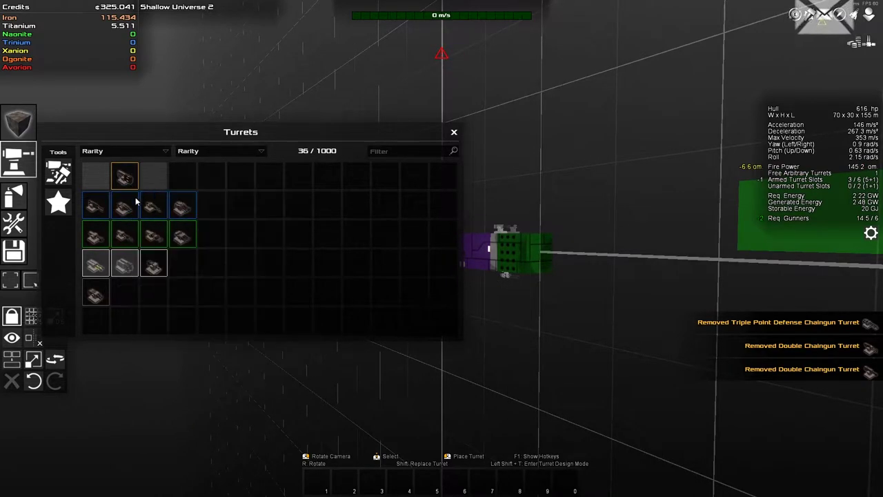
click(149, 151)
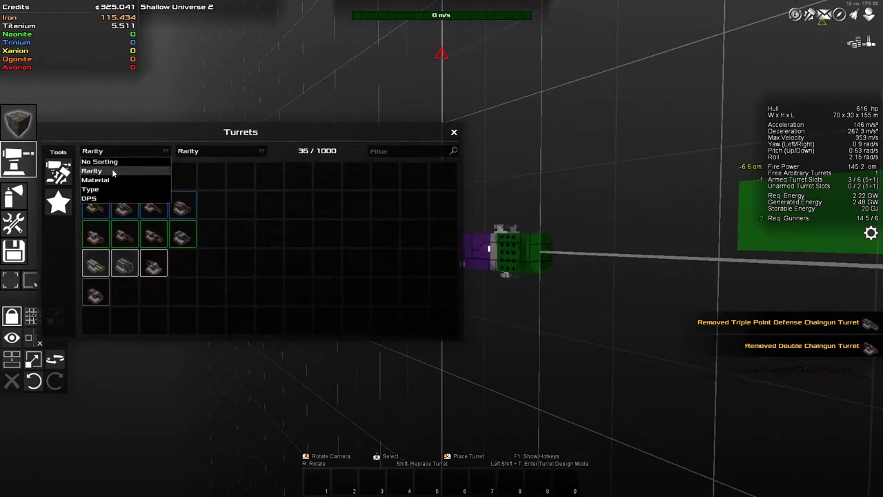
click(89, 199)
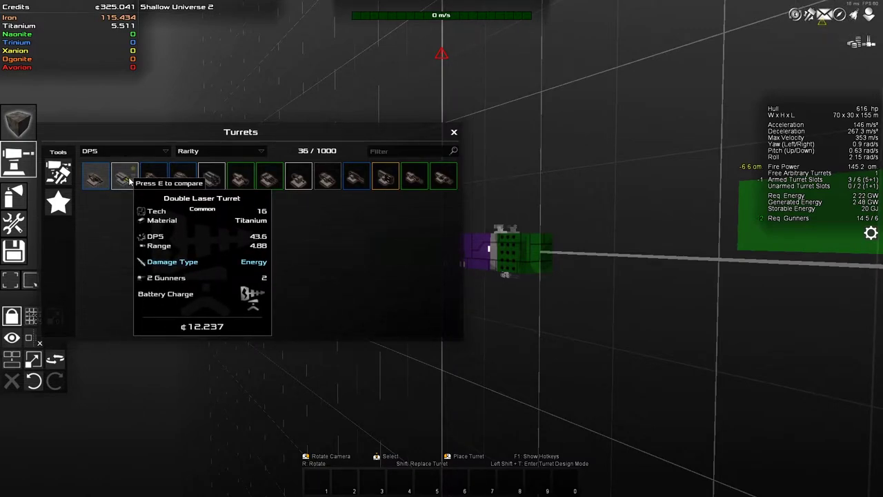
right_click(495, 252)
key(1)
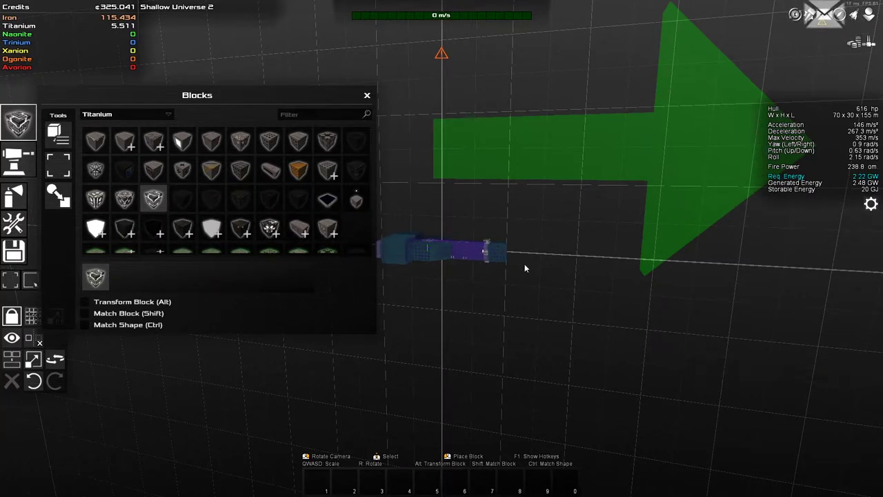
Choose Titanium Armor in the Edge Armor shape from the block catalogue, then exit build mode
key(Escape)
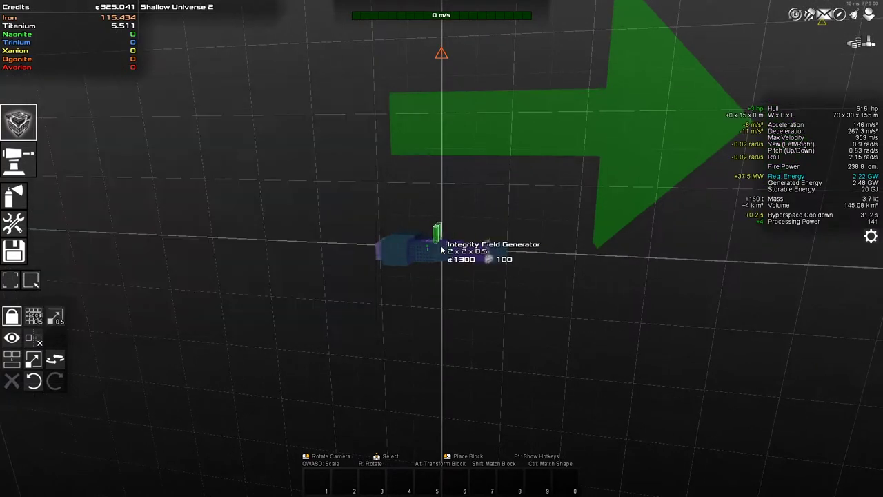
key(1)
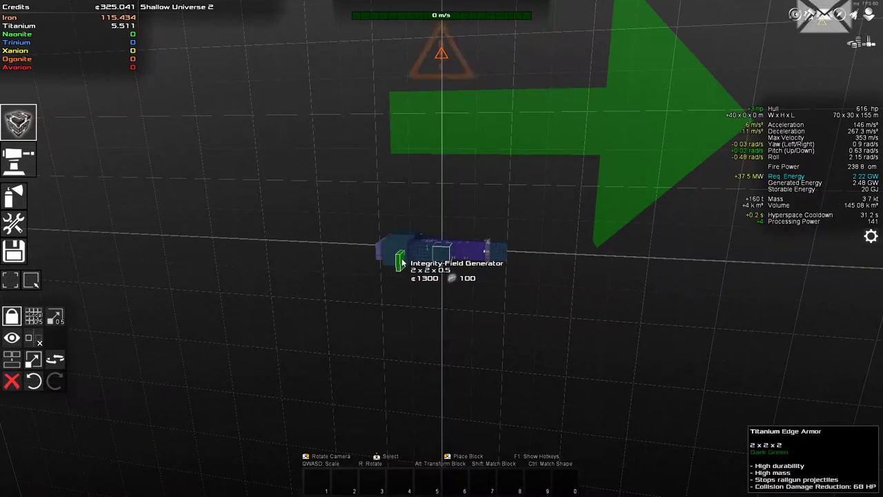
drag(397, 272, 476, 304)
drag(441, 276, 465, 301)
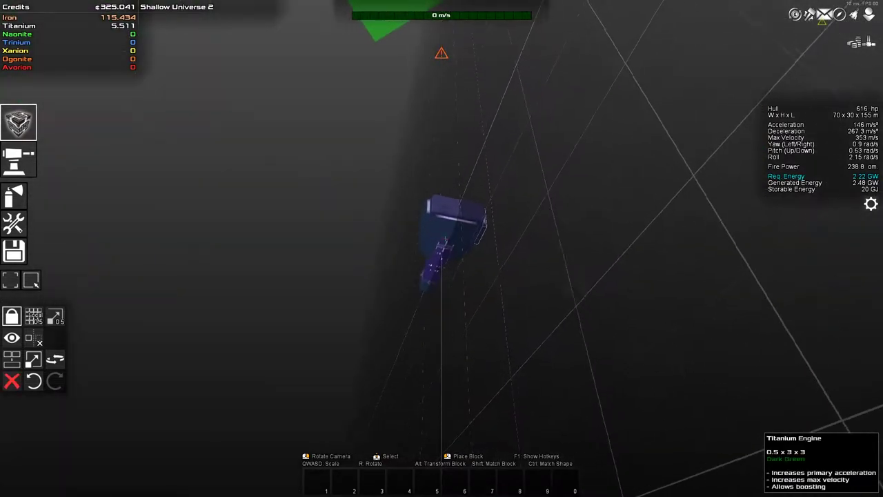
scroll(465, 300, up, 5)
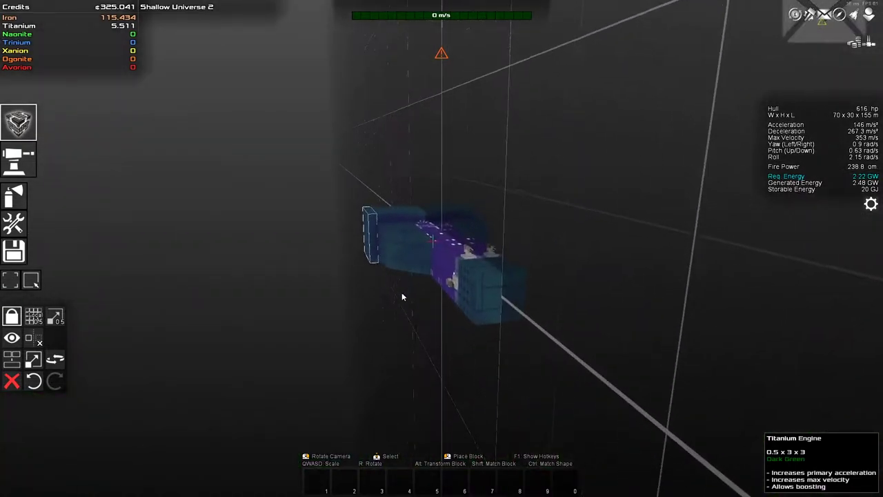
drag(401, 292, 381, 309)
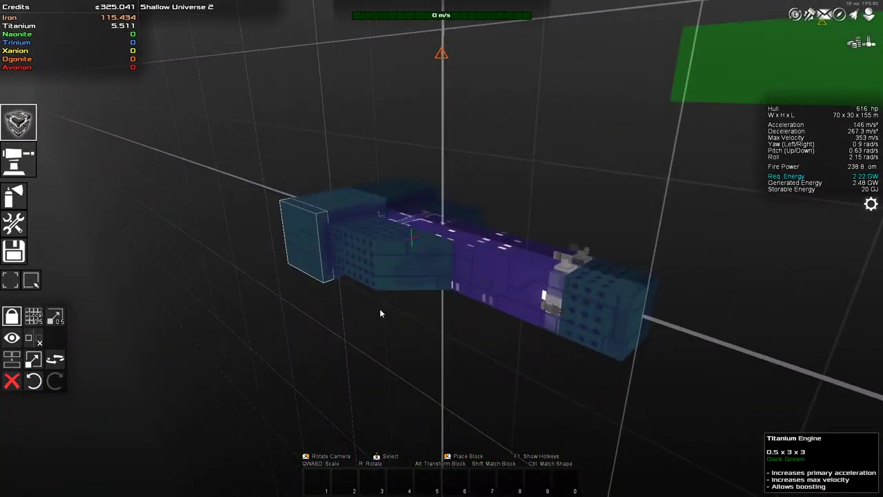
click(18, 123)
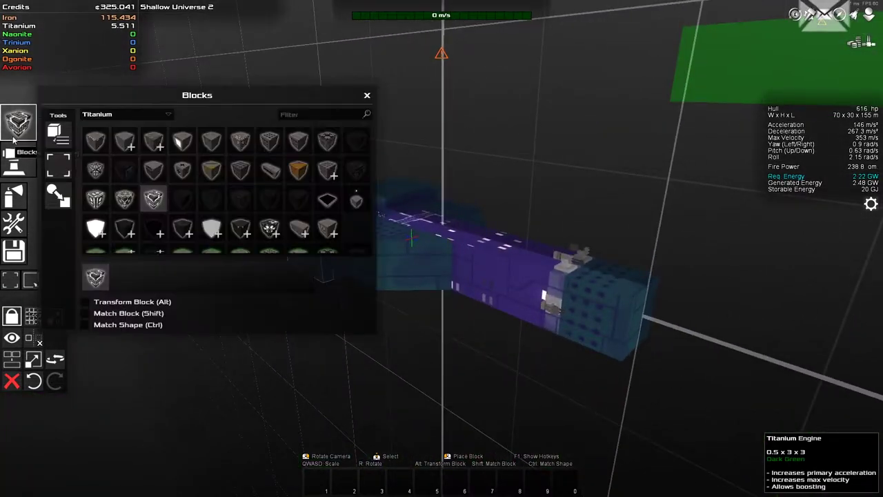
click(153, 142)
mouse_move(211, 277)
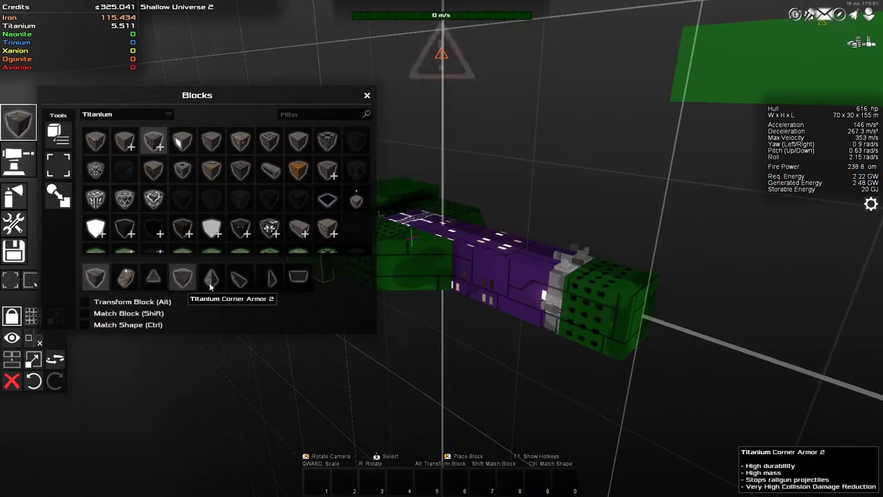
click(125, 278)
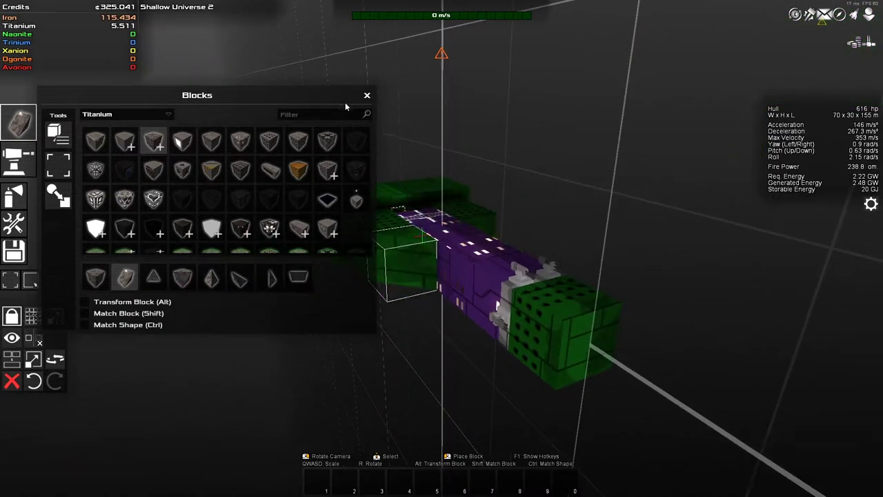
key(b)
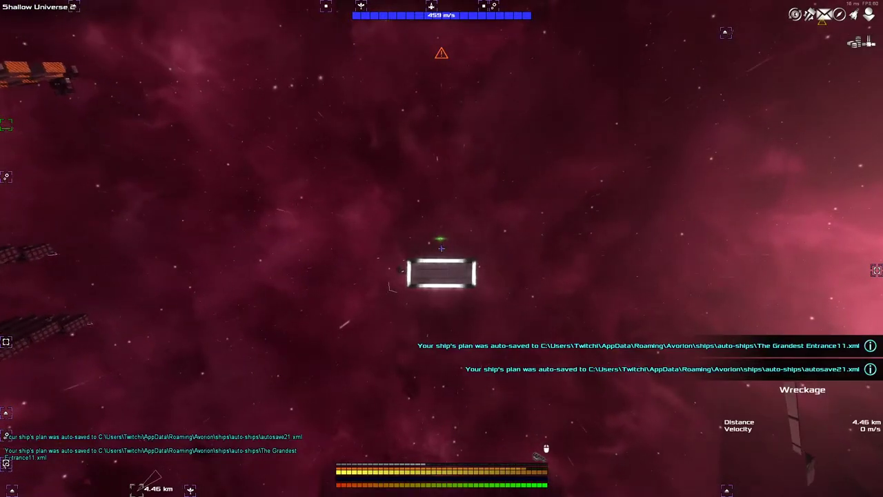
Orbit the camera around the ship and turn toward the bright star
drag(442, 248, 207, 248)
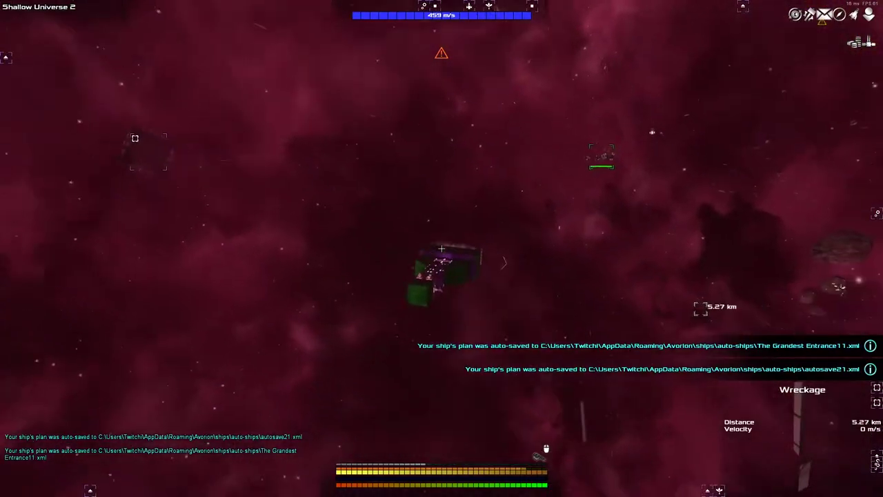
drag(441, 248, 207, 249)
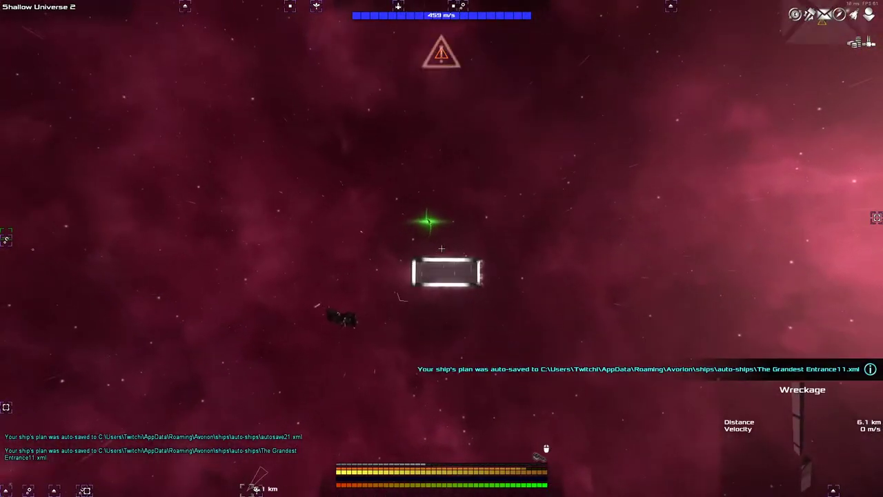
drag(441, 249, 207, 248)
drag(441, 249, 207, 248)
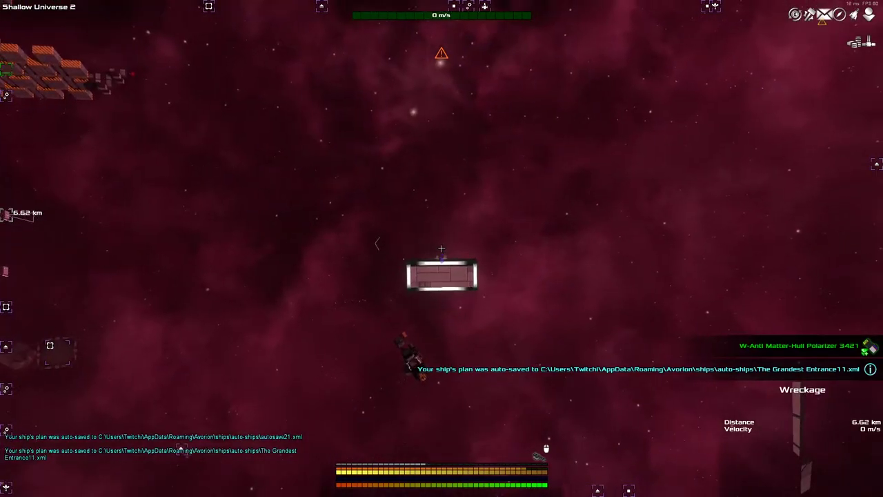
drag(442, 249, 207, 249)
drag(442, 248, 207, 248)
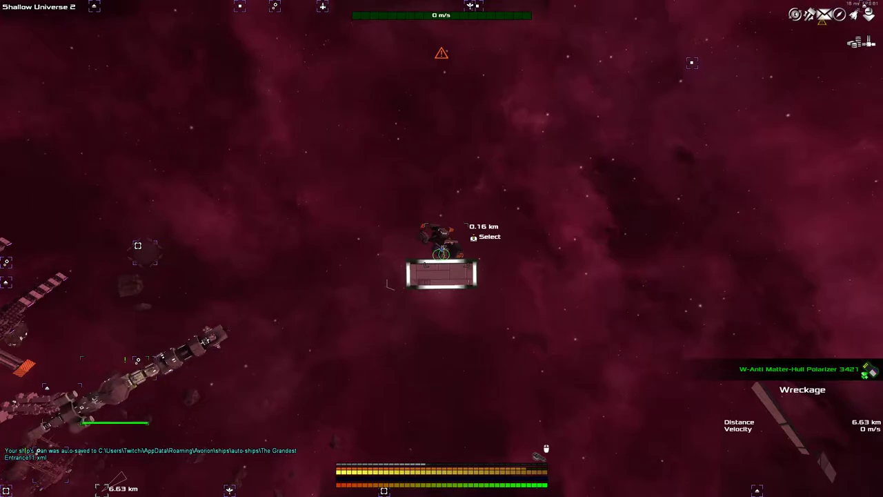
Accelerate past the large station and brake near the vessel 1.66 km away
key(w)
drag(442, 249, 207, 207)
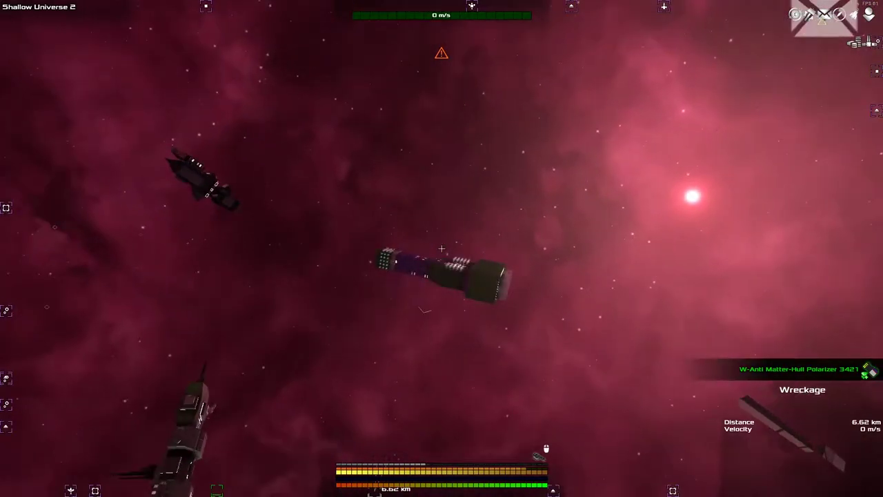
key(w)
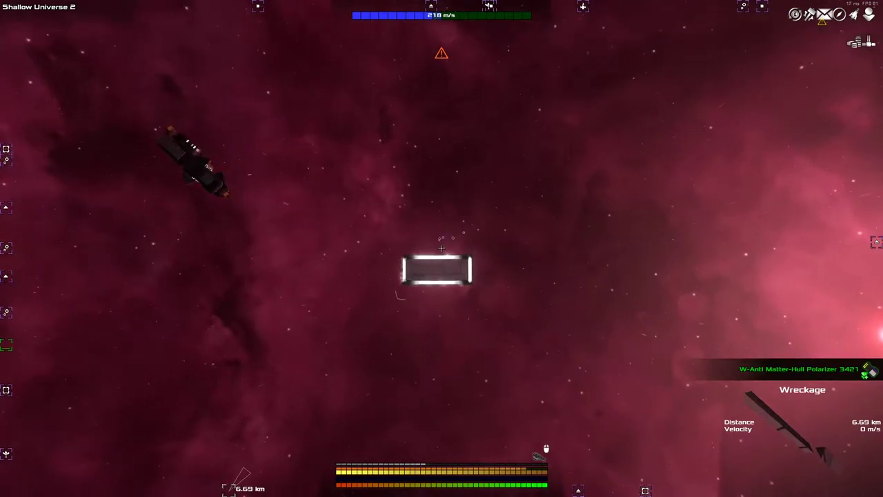
drag(441, 249, 276, 249)
drag(442, 248, 345, 249)
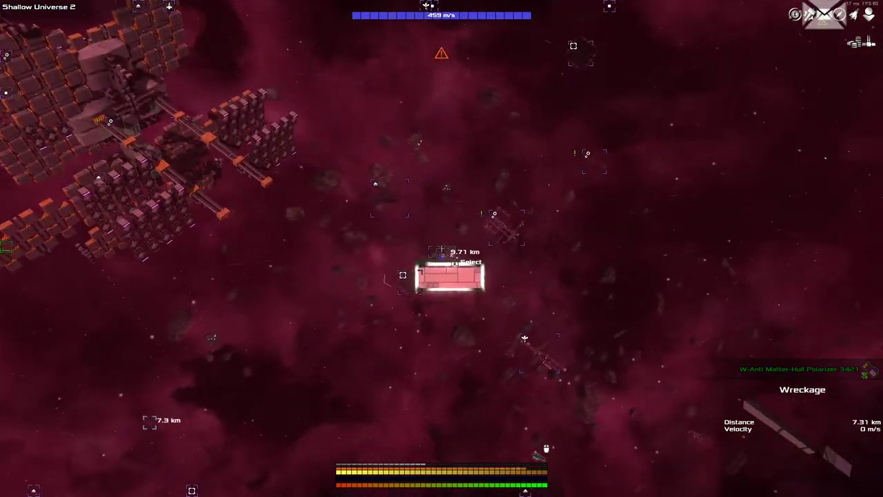
drag(442, 248, 359, 207)
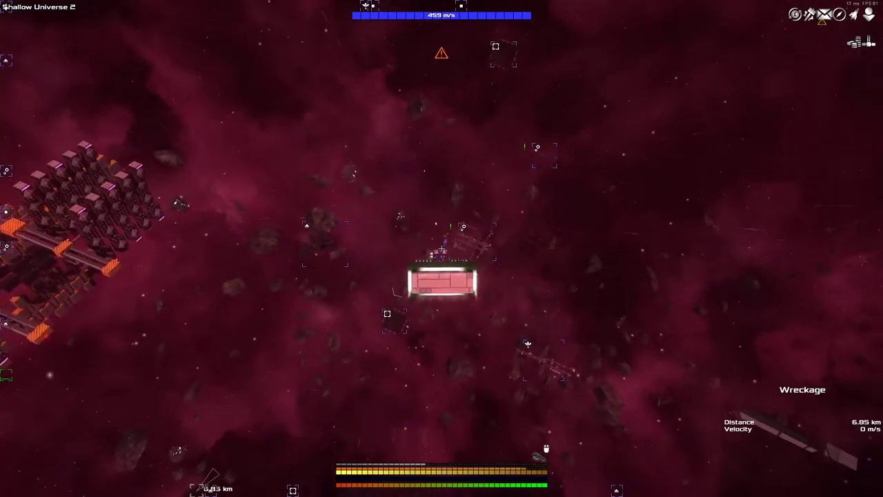
drag(441, 249, 275, 207)
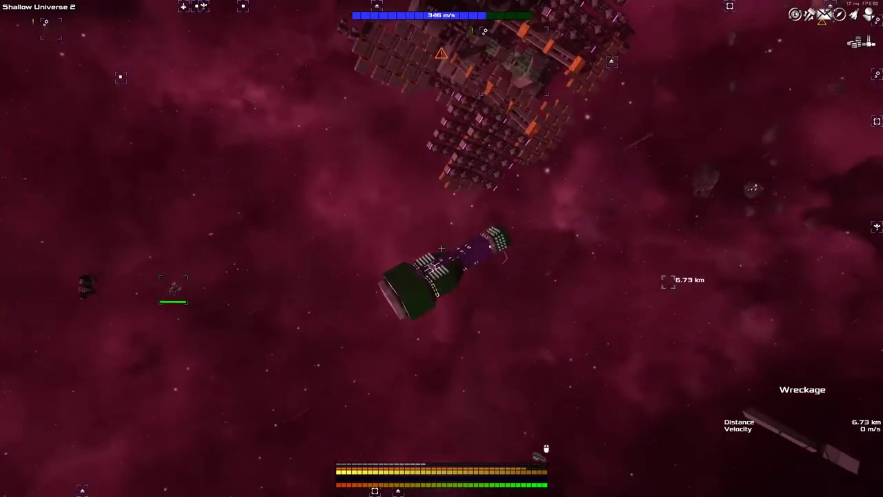
key(s)
key(s)
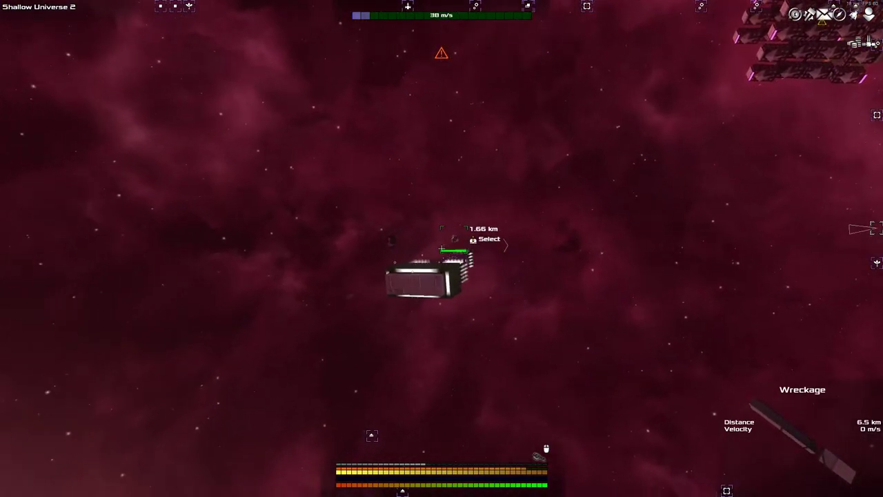
Issue a craft order to Lady Adventurous from its interaction menu
key(f)
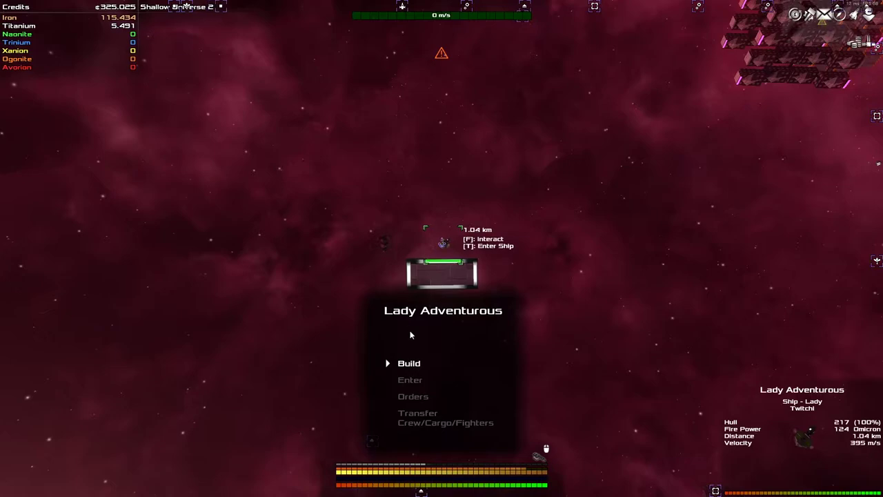
click(425, 398)
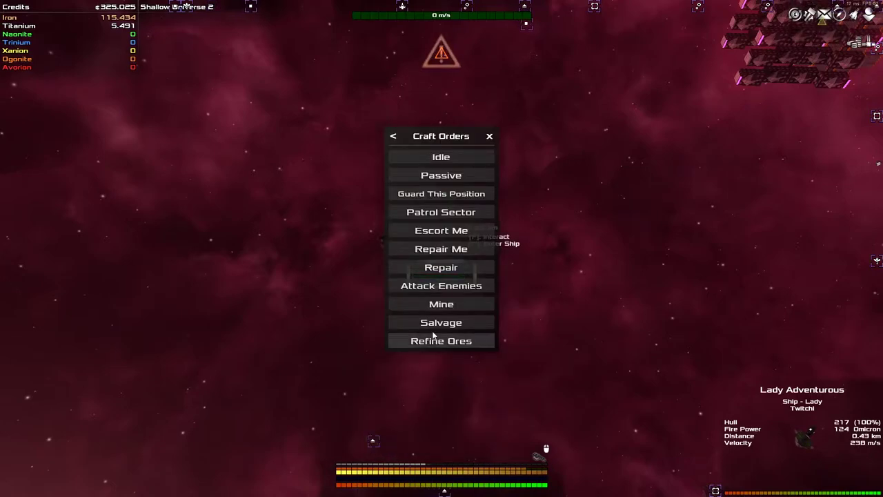
key(Escape)
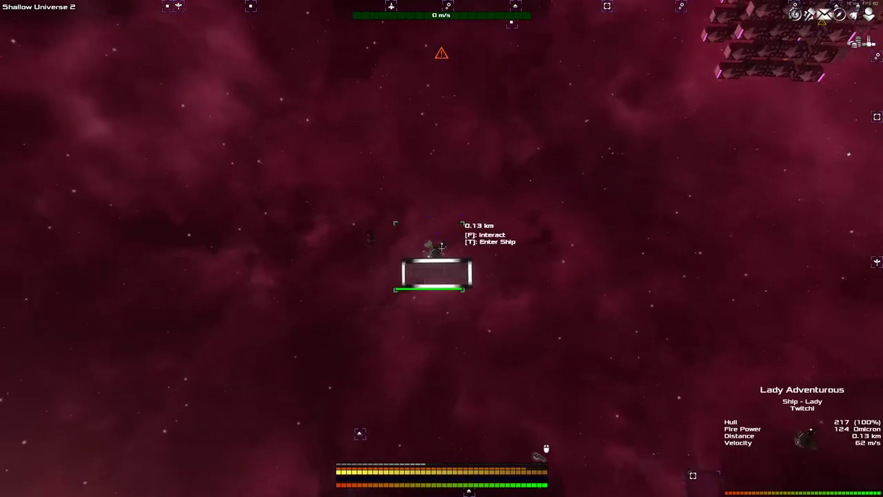
key(f)
click(418, 396)
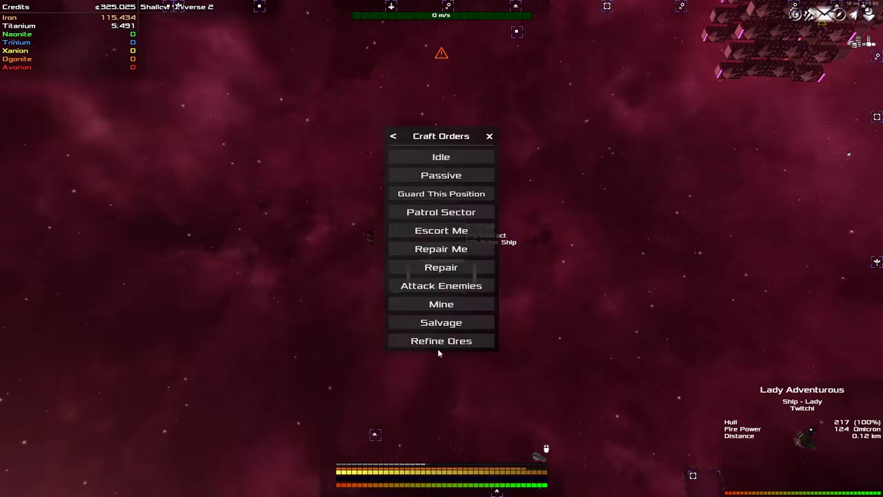
click(455, 158)
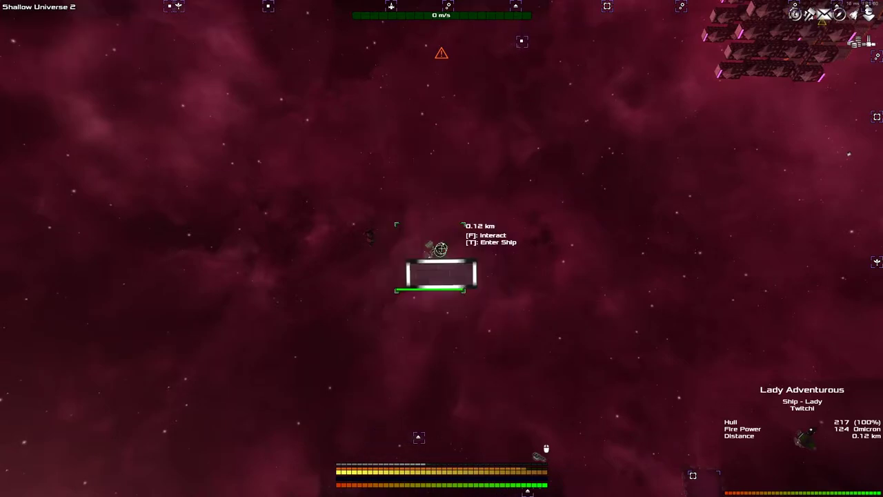
key(m)
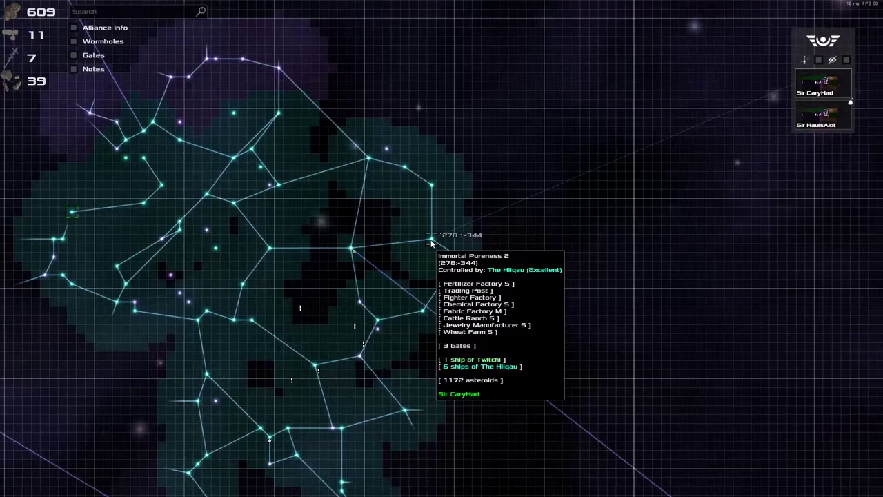
drag(478, 247, 510, 302)
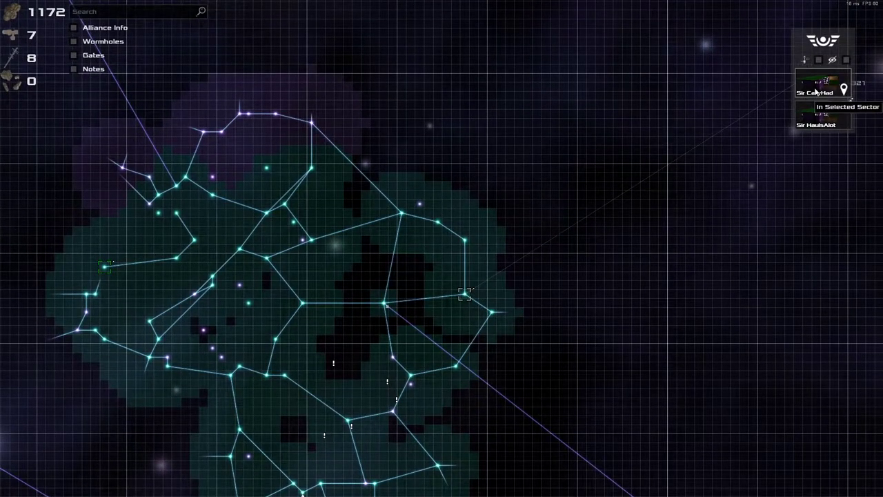
drag(287, 225, 324, 239)
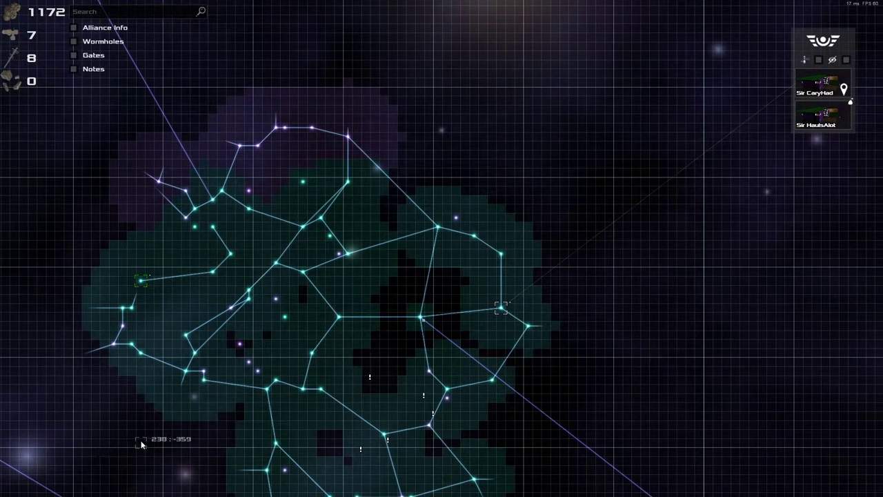
key(m)
key(Return)
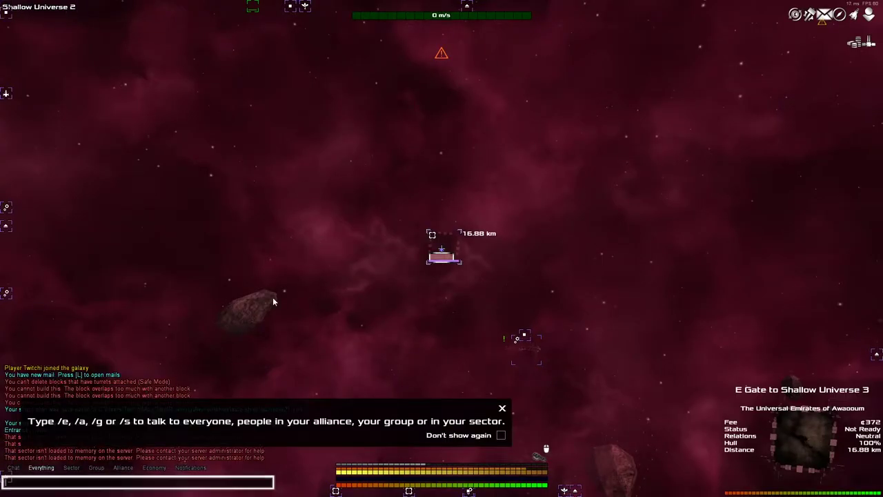
key(Escape)
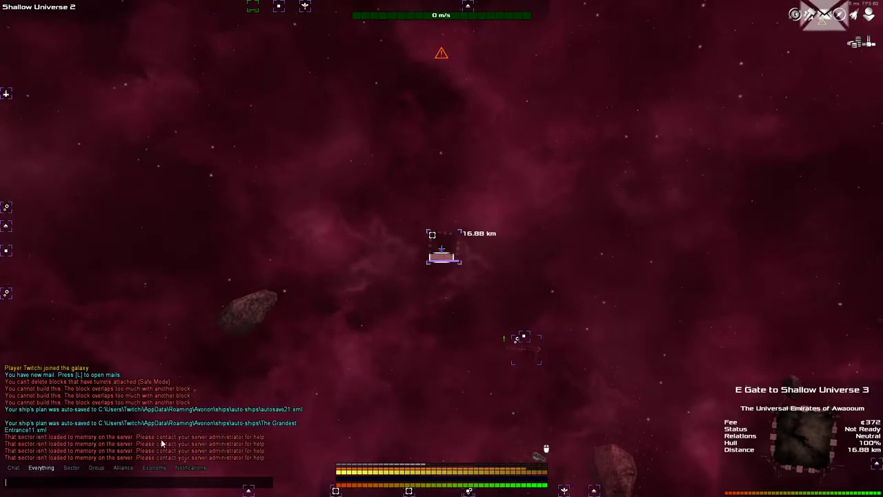
key(Escape)
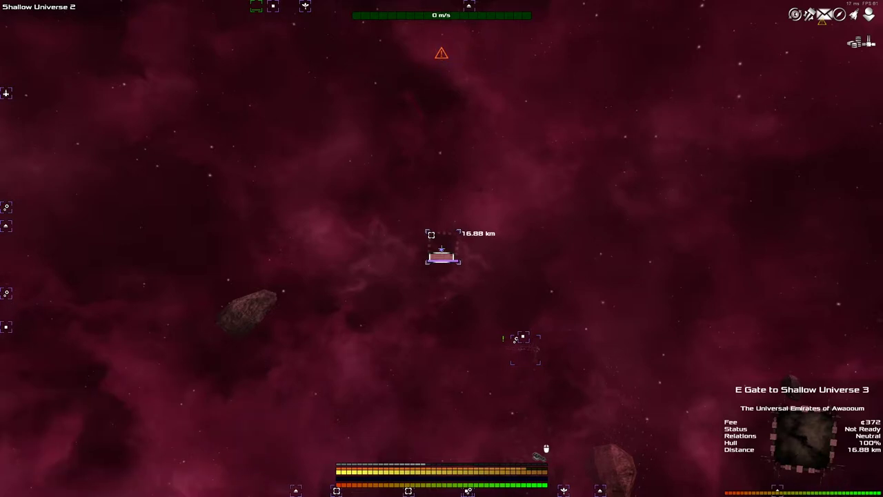
key(m)
scroll(560, 260, up, 6)
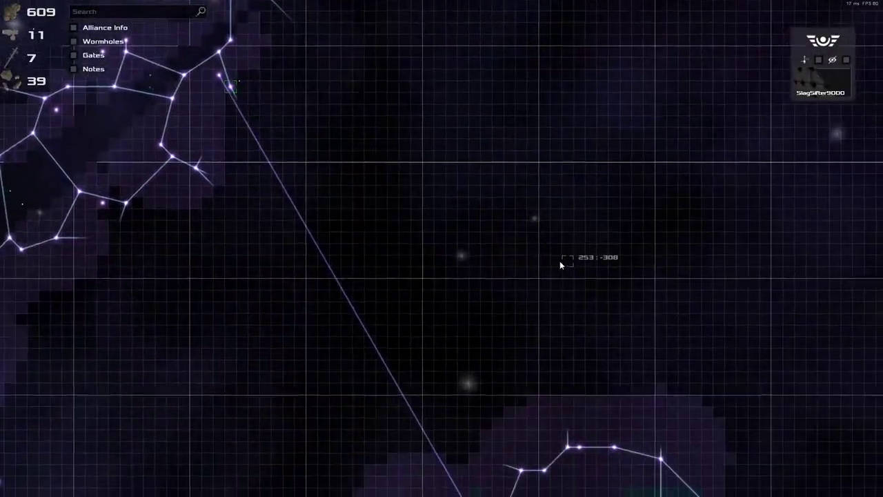
Order Sir CaryHad to buy Wheat up to 1000 units, then close the map
mouse_move(559, 261)
mouse_down()
mouse_move(442, 306)
mouse_move(460, 214)
mouse_move(498, 264)
mouse_move(578, 274)
mouse_up()
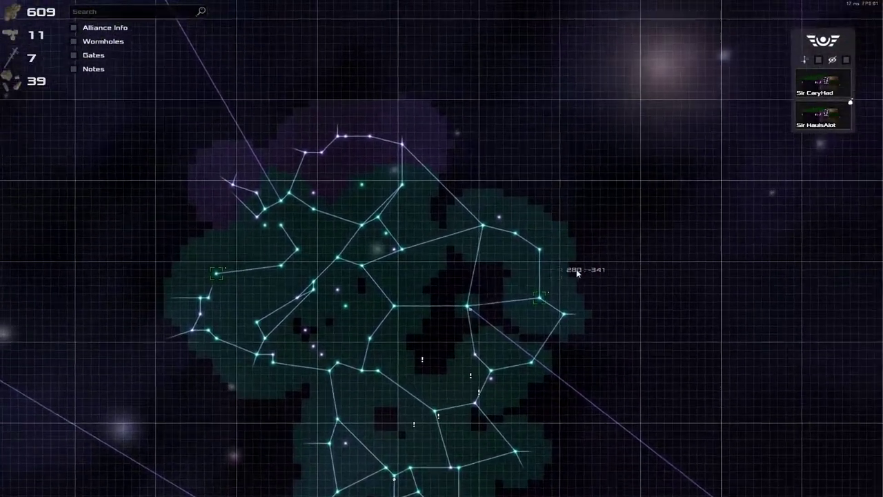
click(535, 298)
click(772, 270)
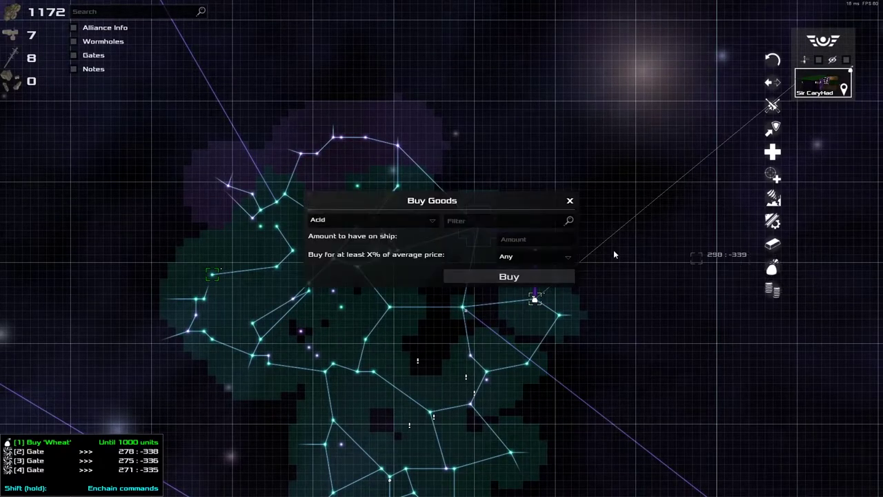
text(wheat)
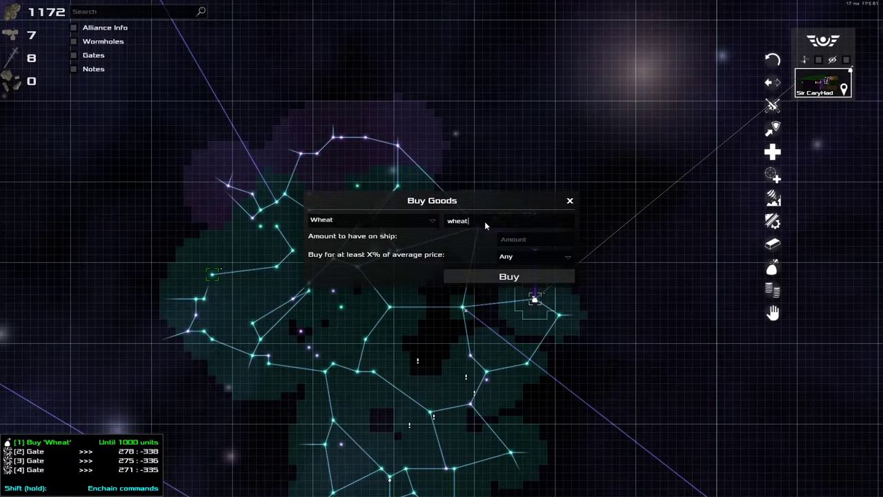
click(511, 239)
text(1000)
click(514, 276)
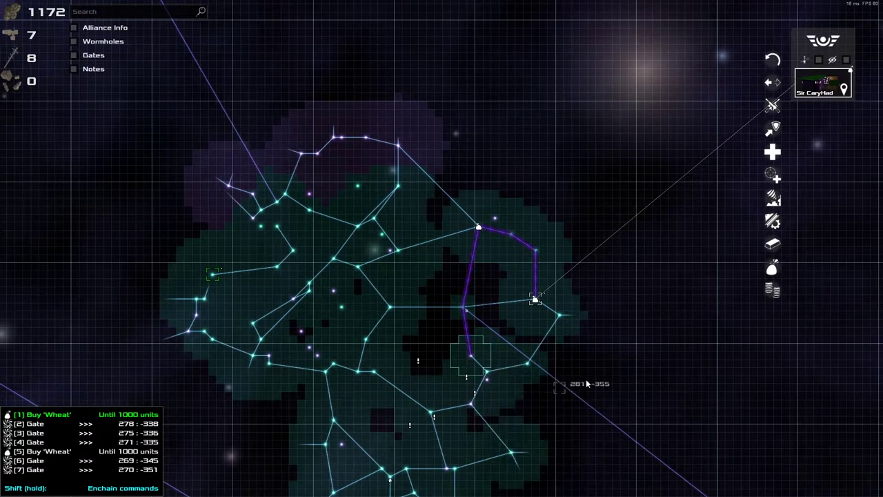
key(m)
key(m)
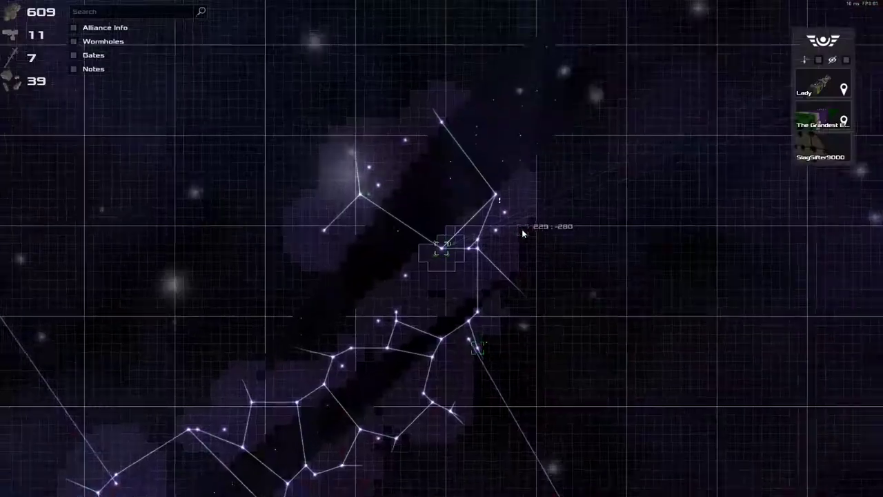
scroll(448, 207, down, 3)
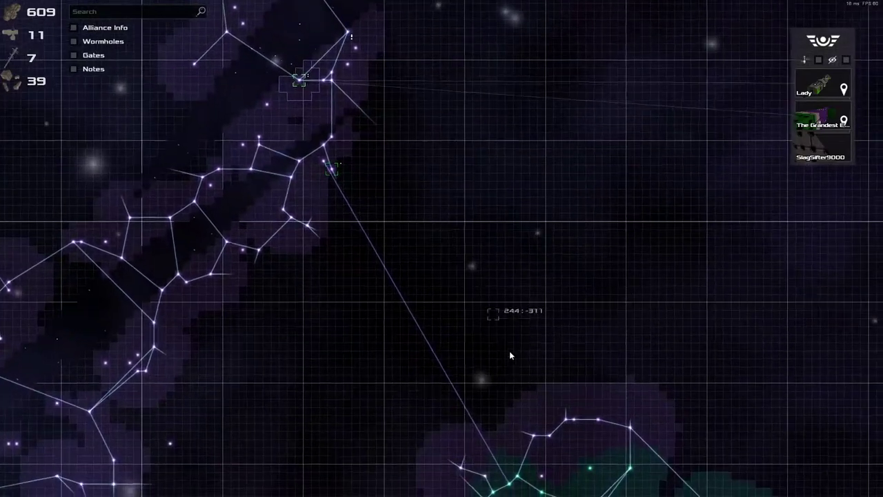
scroll(449, 155, down, 3)
Pan the galaxy map to the current sector, then close the map and sector overview
drag(465, 279, 438, 307)
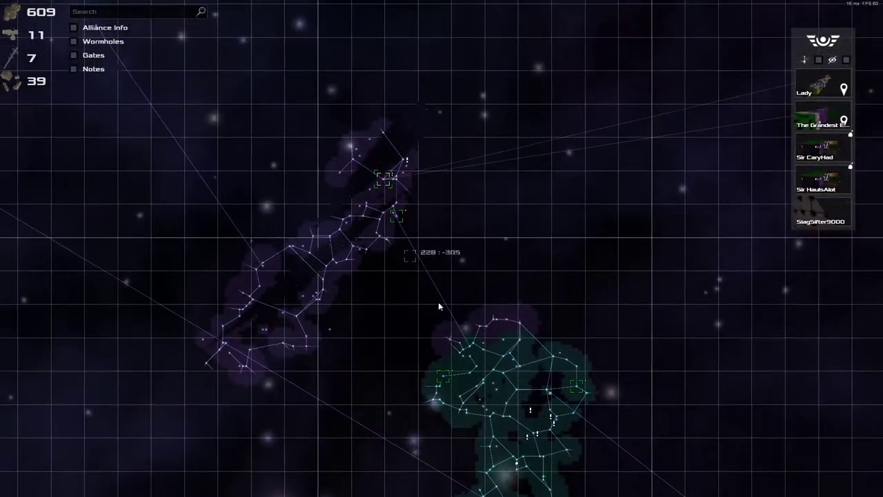
drag(401, 273, 373, 228)
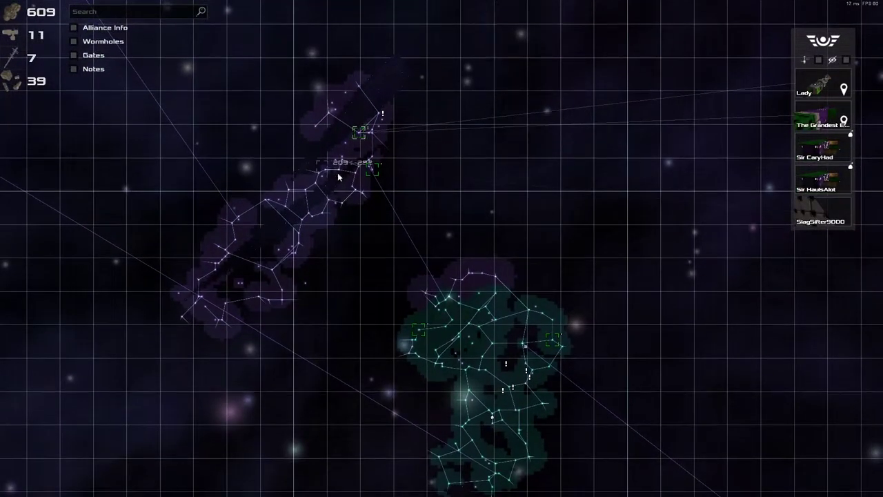
key(m)
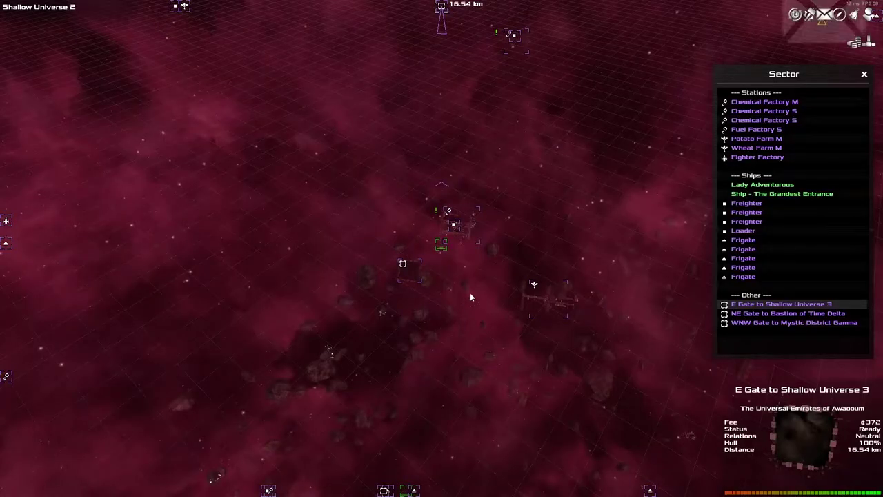
key(m)
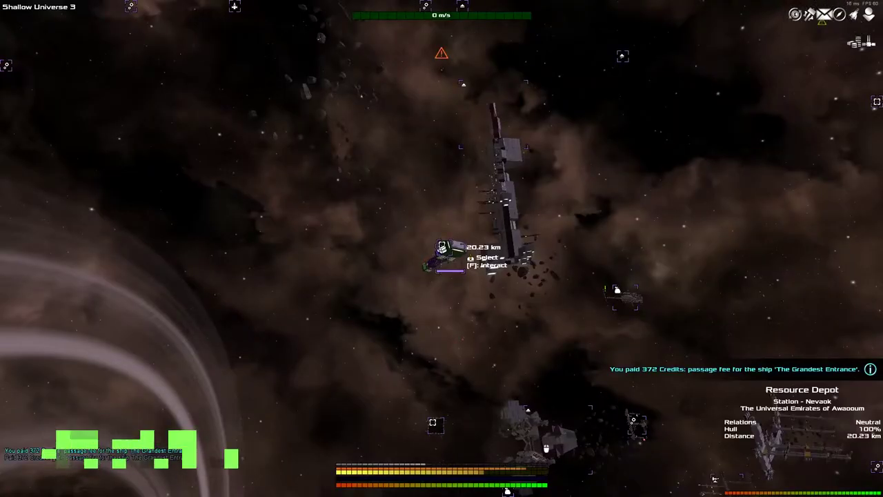
Plot a route to sector 230:-294 in the navigation computer and start the jump
key(m)
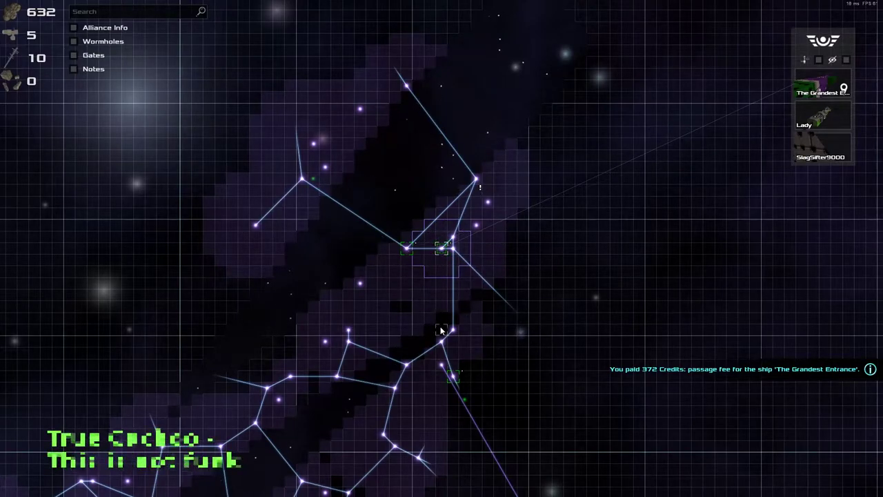
key(m)
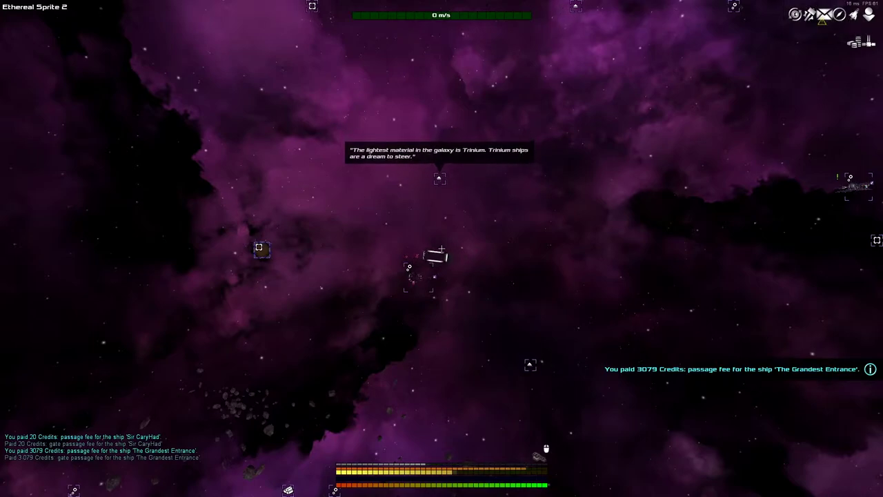
key(m)
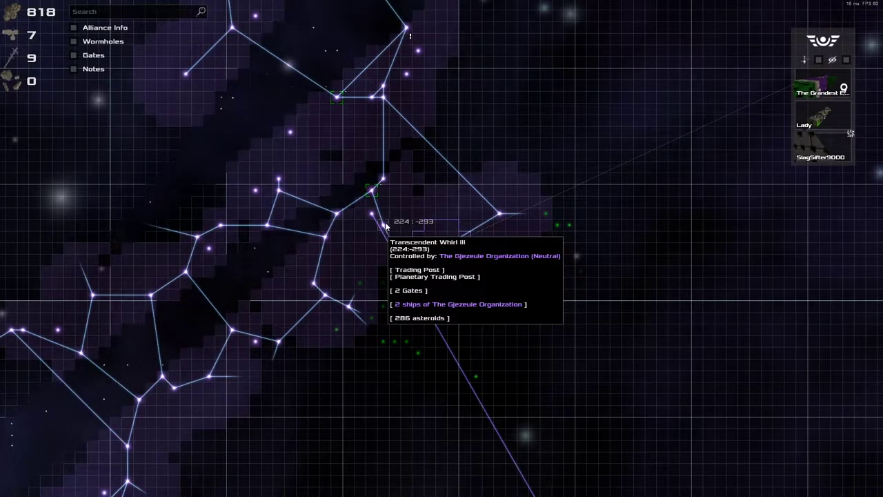
right_click(455, 240)
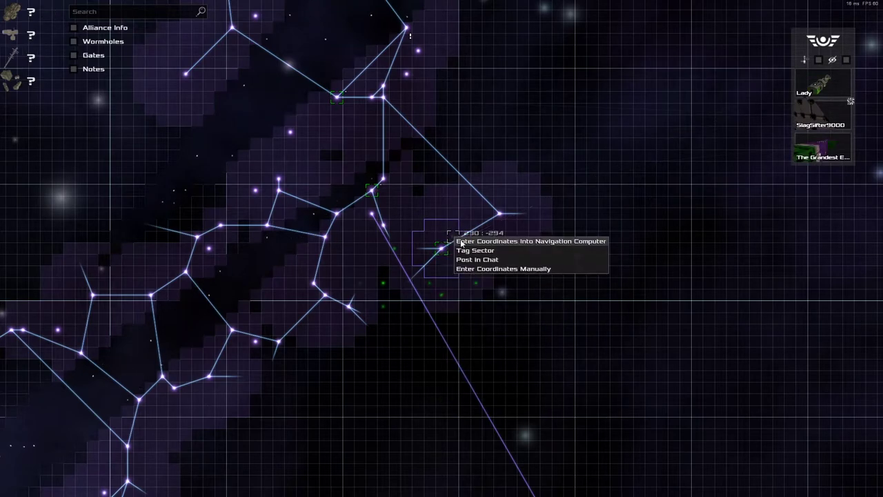
key(Escape)
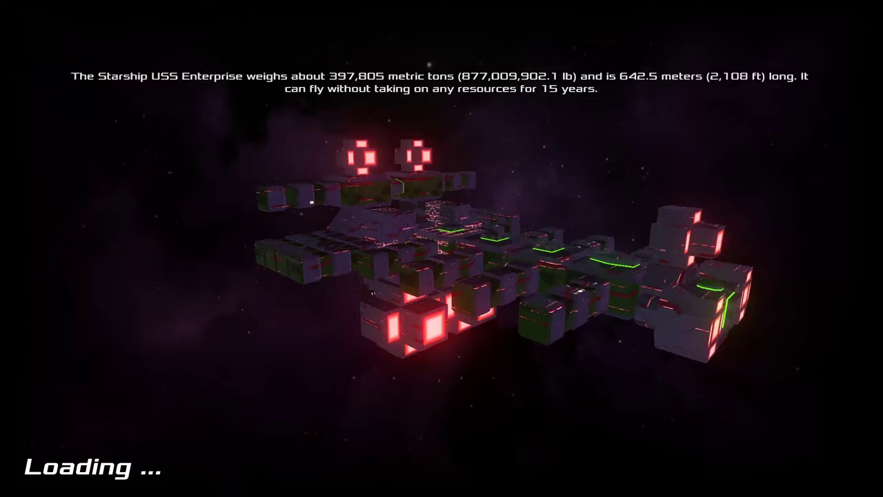
Target the Smuggler Hideout from the F9 sector overview and accelerate toward it
key(space)
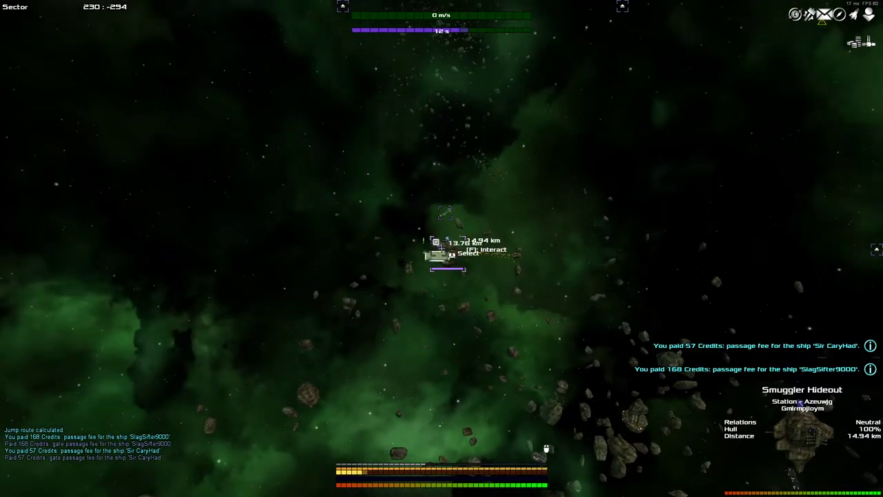
key(F9)
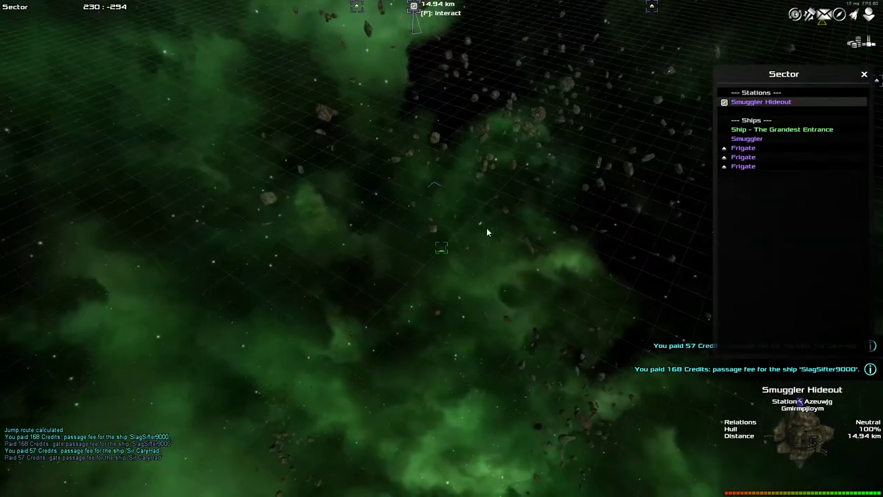
scroll(487, 231, down, 5)
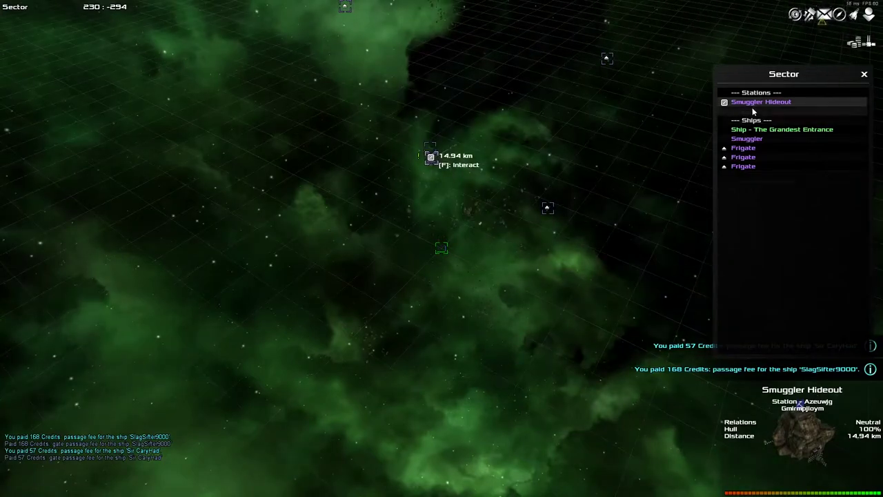
key(F9)
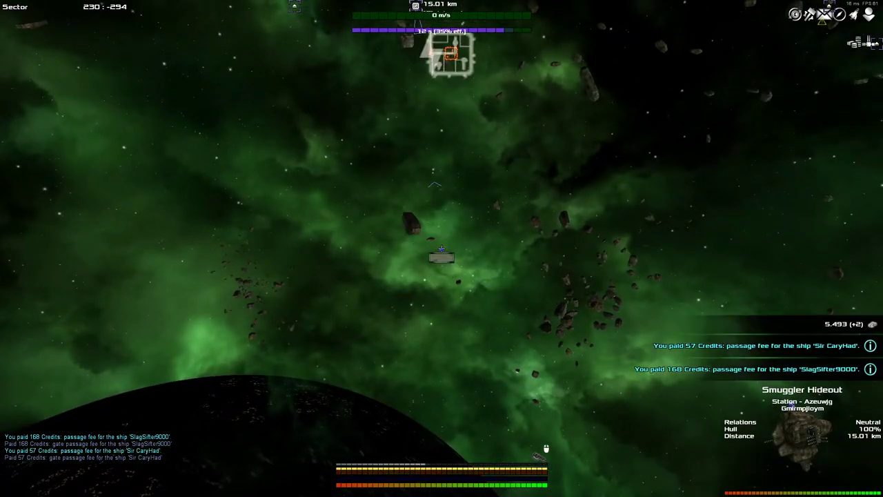
key(w)
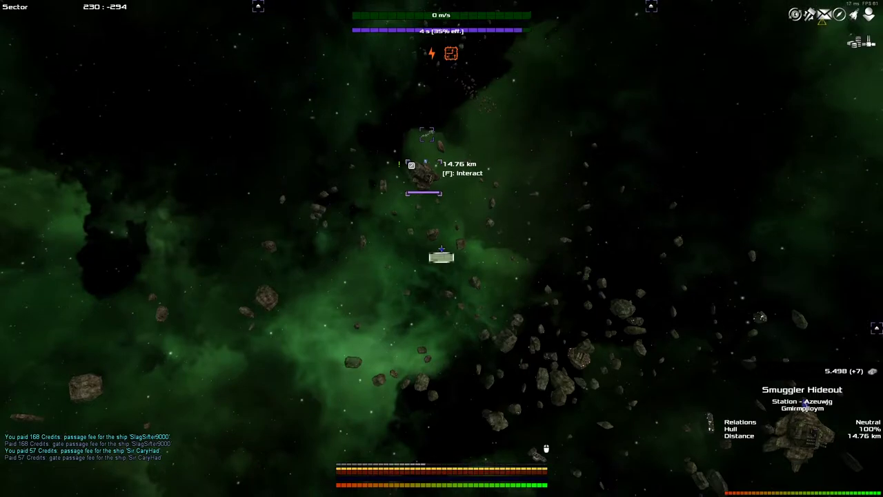
key(w)
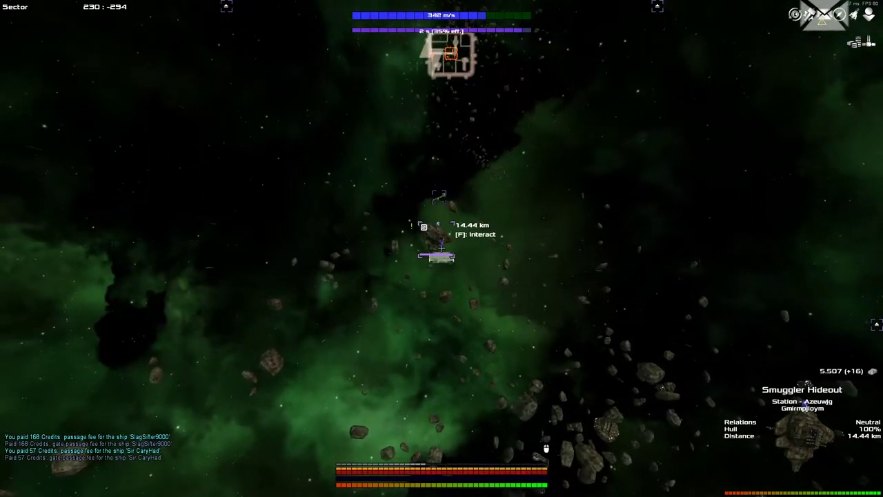
Review the Smuggler Hideout trading post's Trade Goods offers
key(f)
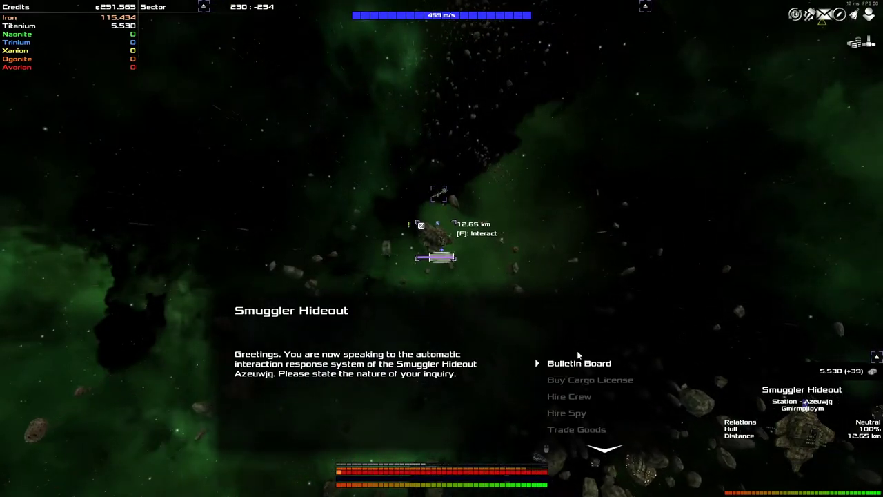
scroll(581, 418, down, 1)
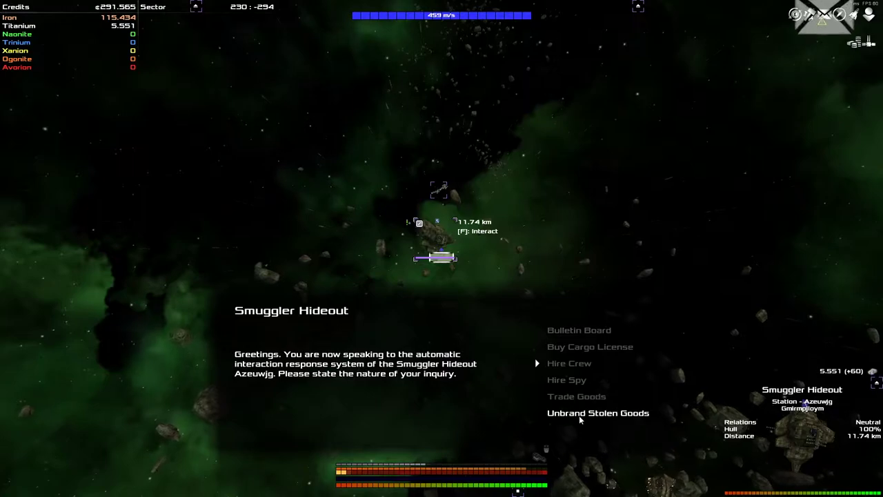
scroll(580, 396, up, 1)
scroll(581, 396, up, 1)
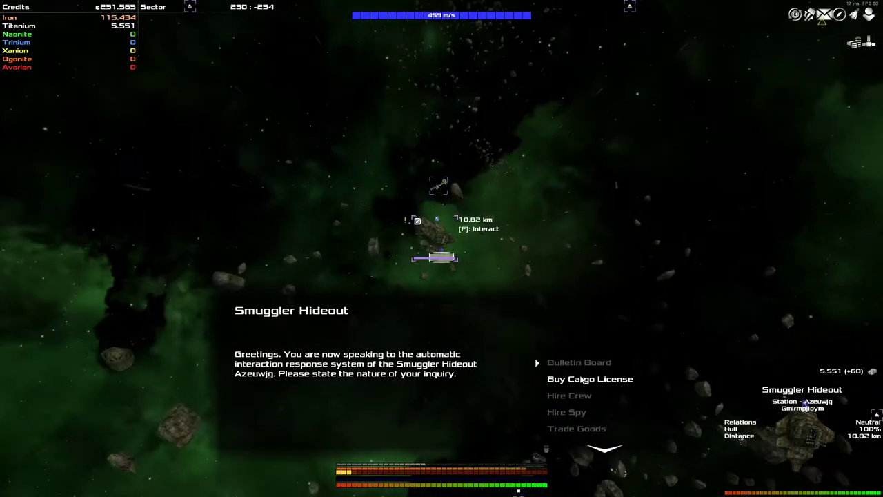
scroll(577, 420, down, 1)
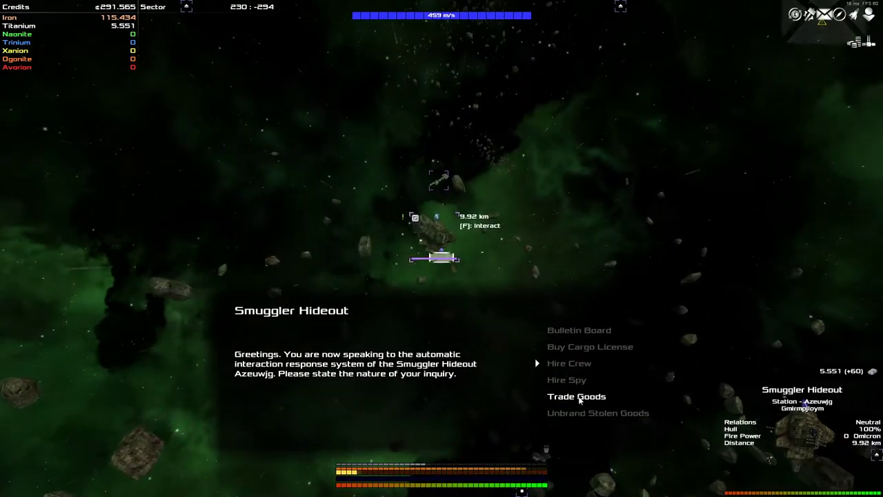
click(576, 414)
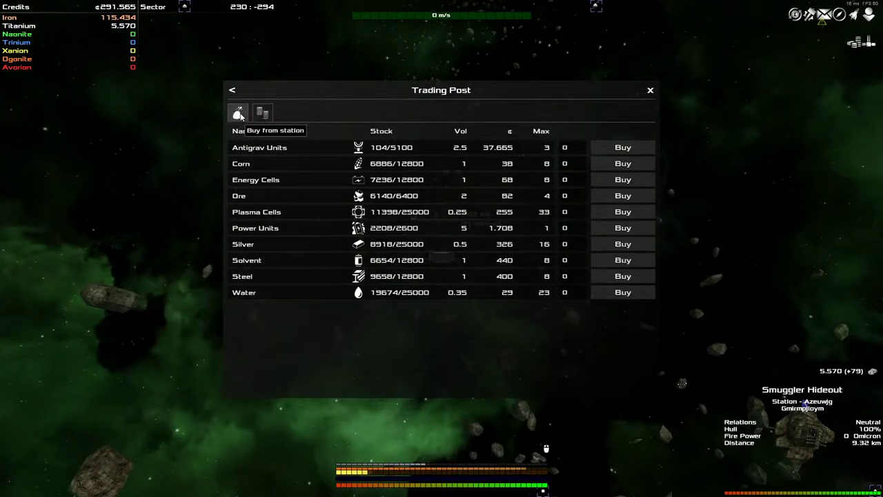
key(Escape)
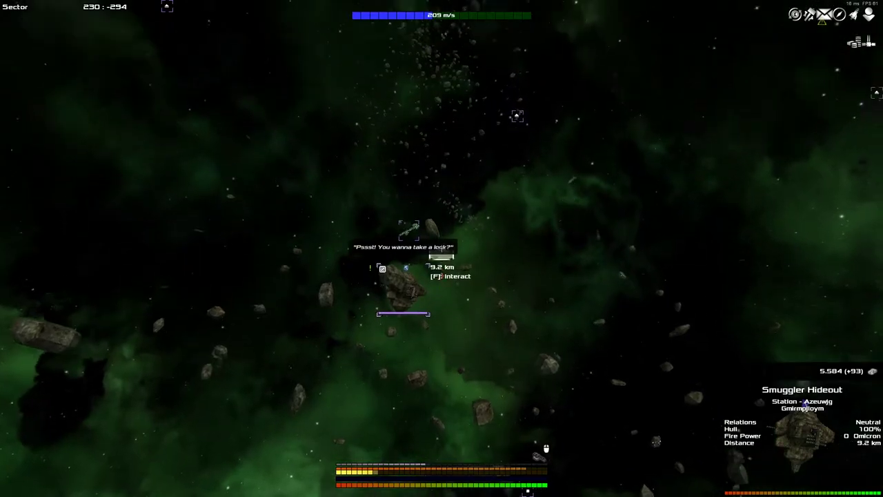
Cycle through nearby targets and review the station's spy-hiring options and prices
click(442, 245)
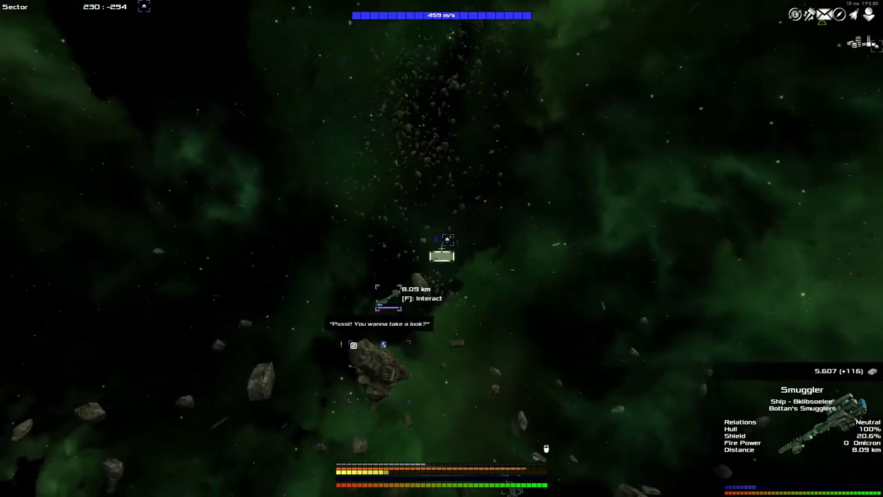
click(441, 244)
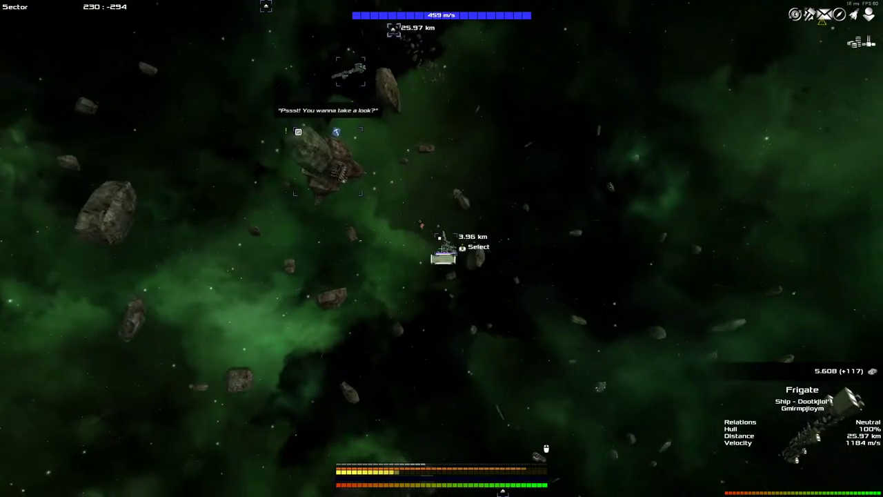
click(442, 245)
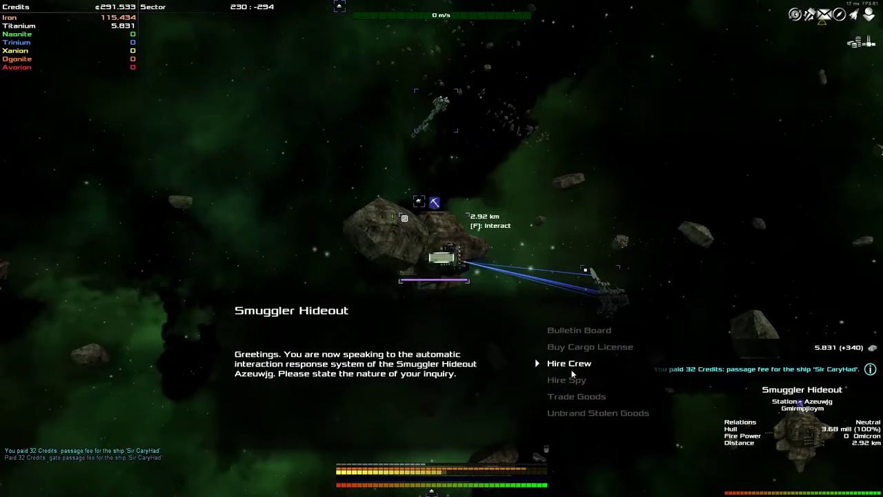
click(570, 363)
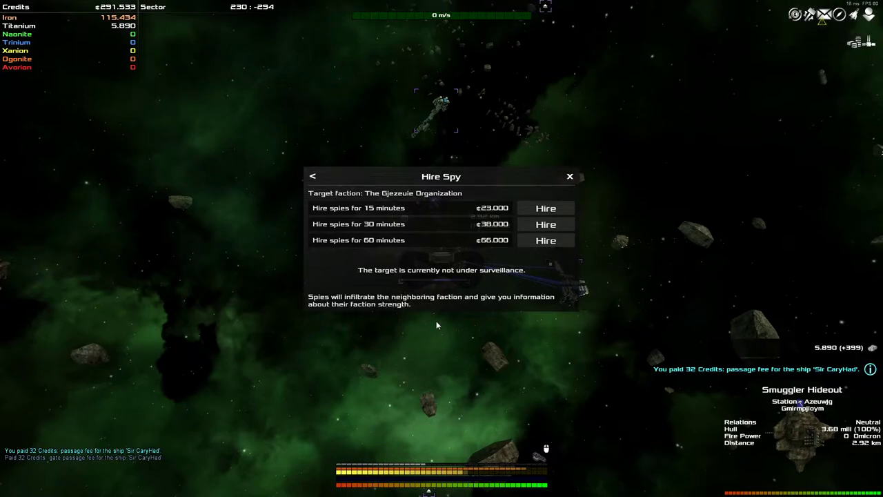
key(Escape)
drag(440, 248, 442, 248)
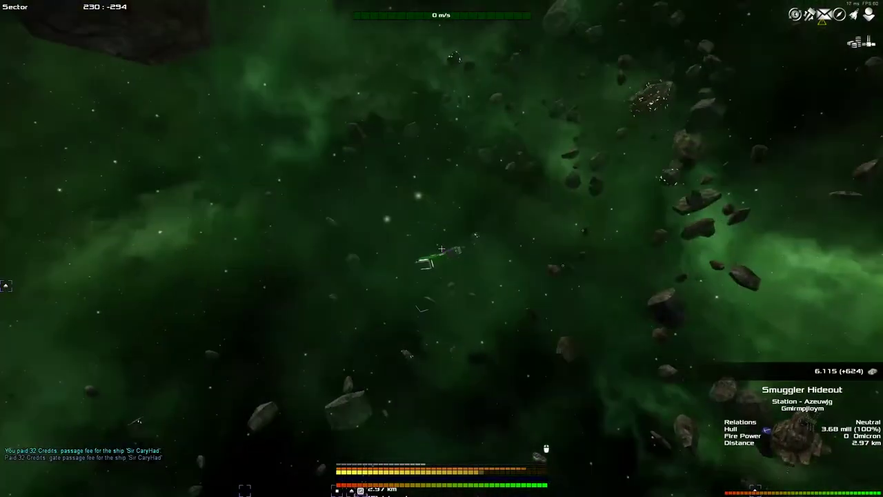
Plot the jump route to 224:-294, then enter paused build mode
key(m)
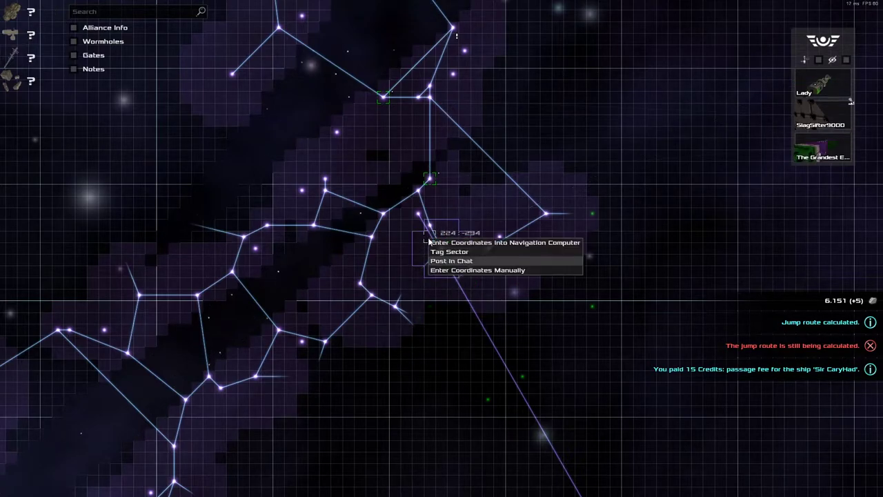
key(m)
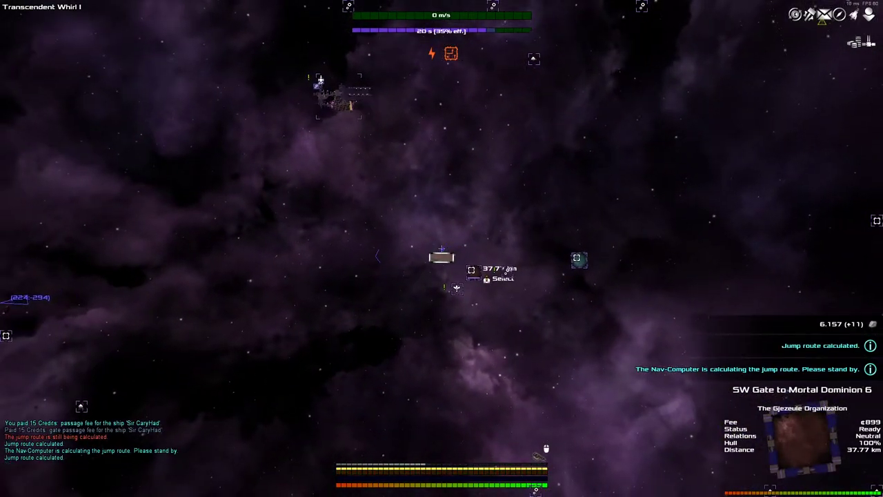
key(b)
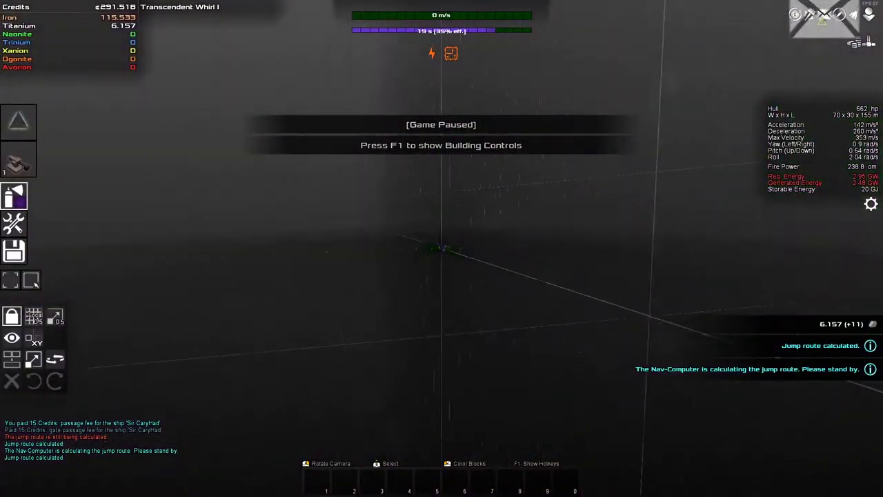
scroll(442, 248, up, 10)
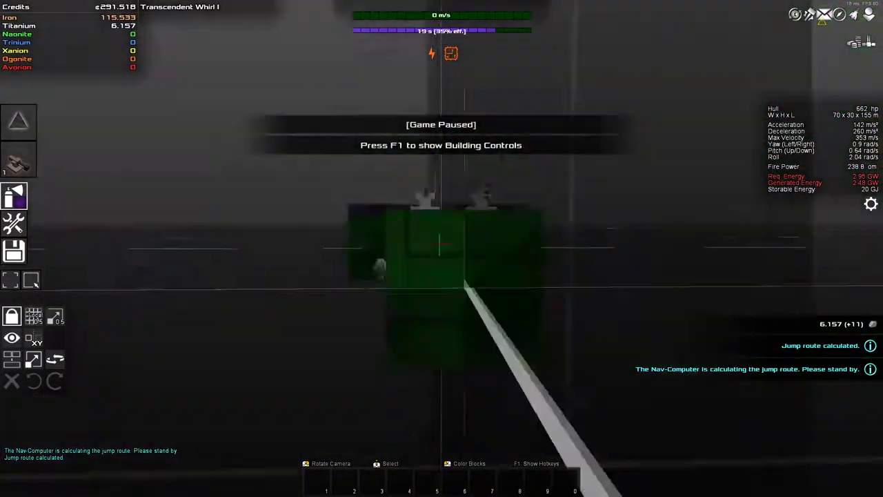
Place a Titanium Generator block from the Blocks panel onto the ship
drag(442, 248, 525, 207)
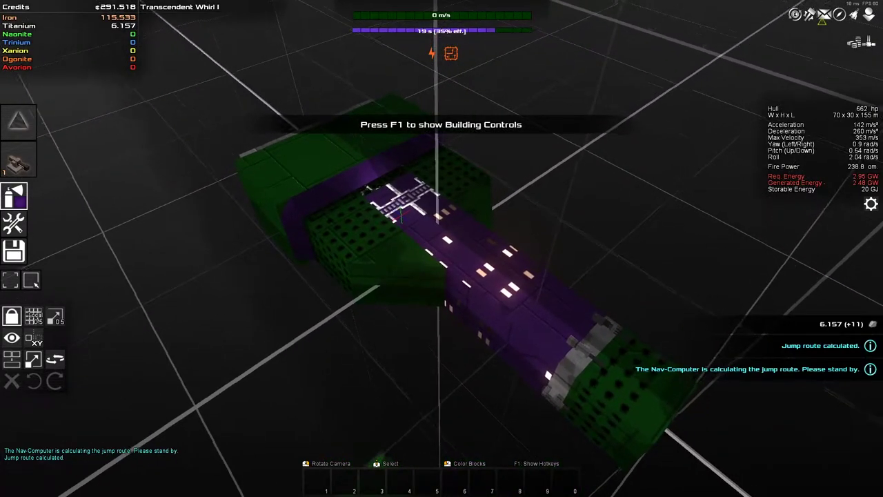
click(464, 232)
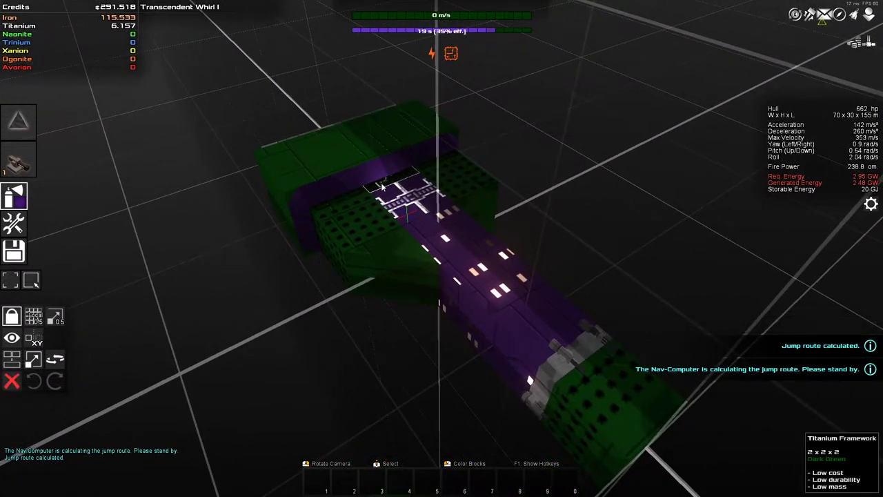
mouse_move(218, 249)
mouse_down()
mouse_move(362, 224)
mouse_move(252, 247)
mouse_up()
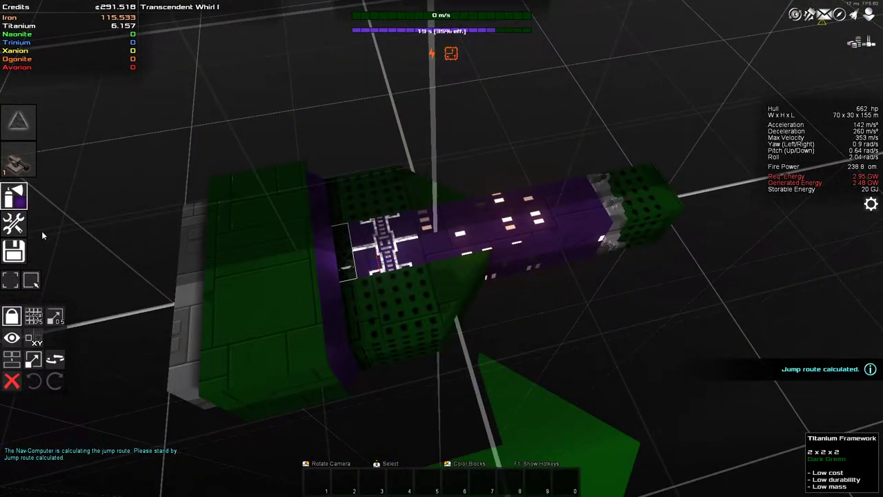
click(18, 124)
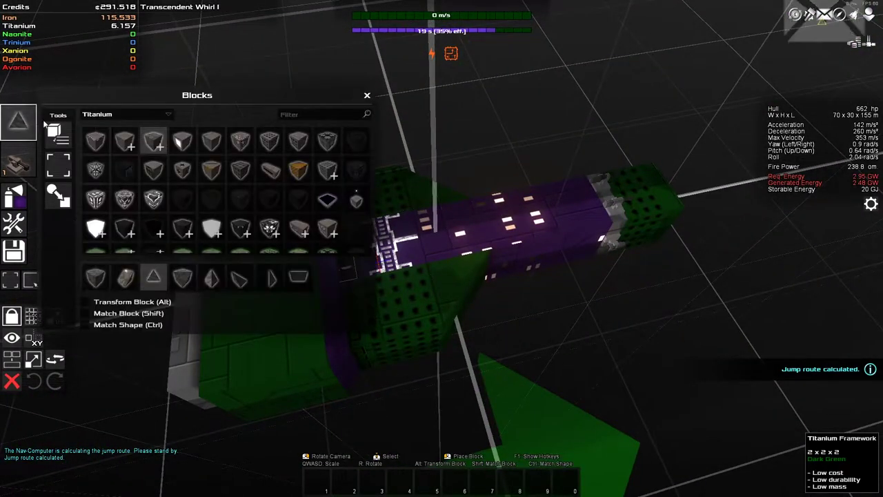
click(124, 199)
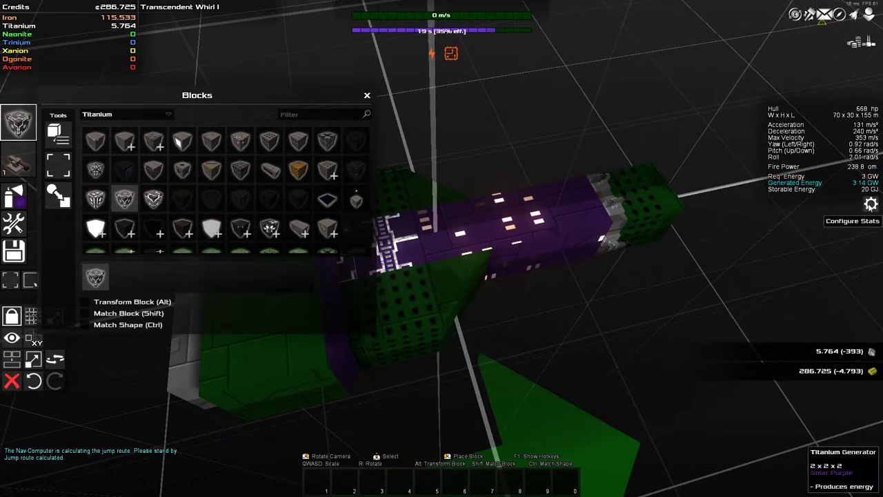
click(870, 203)
Turn on Show All Stats, close the Blocks panel and leave build mode
click(449, 203)
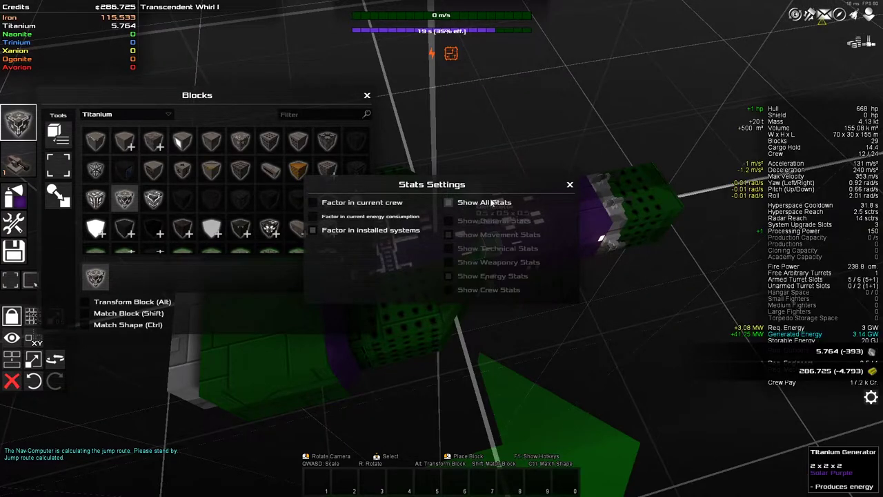
click(570, 185)
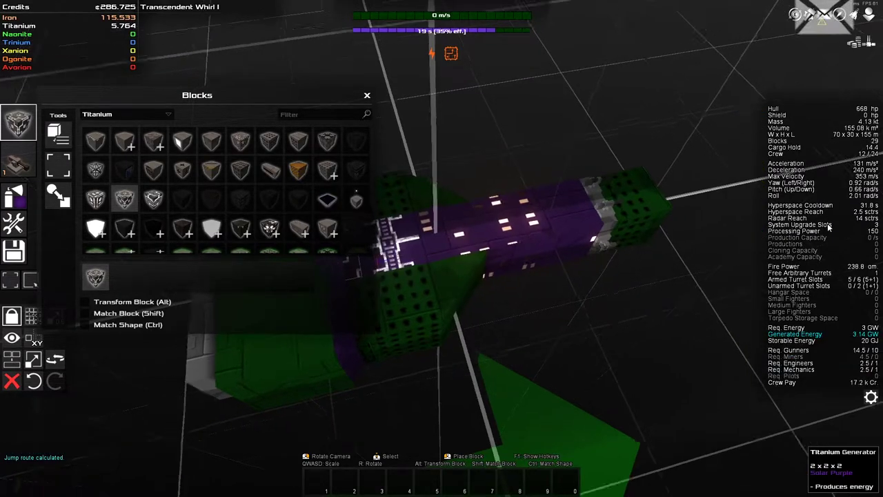
scroll(756, 304, down, 5)
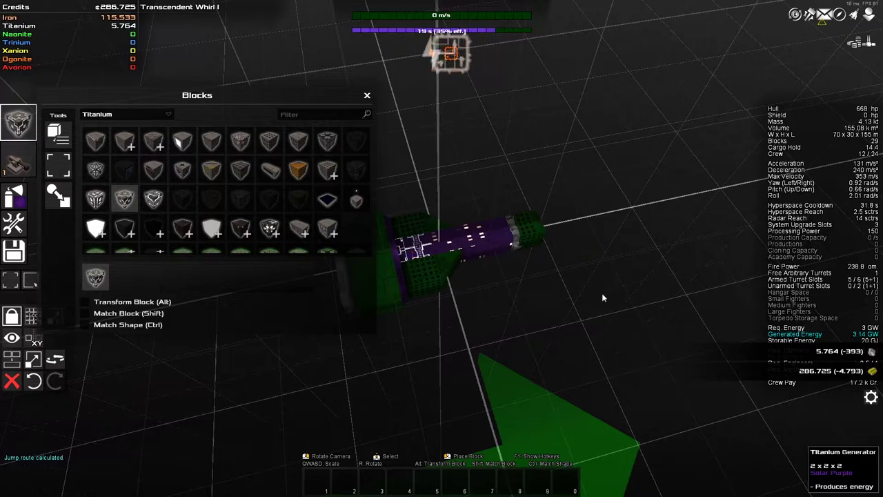
drag(602, 298, 607, 207)
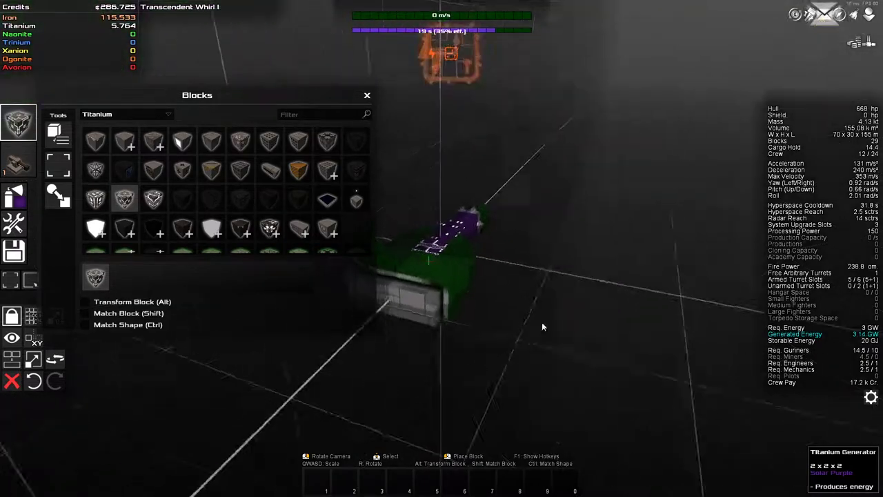
scroll(541, 321, up, 4)
scroll(436, 366, up, 6)
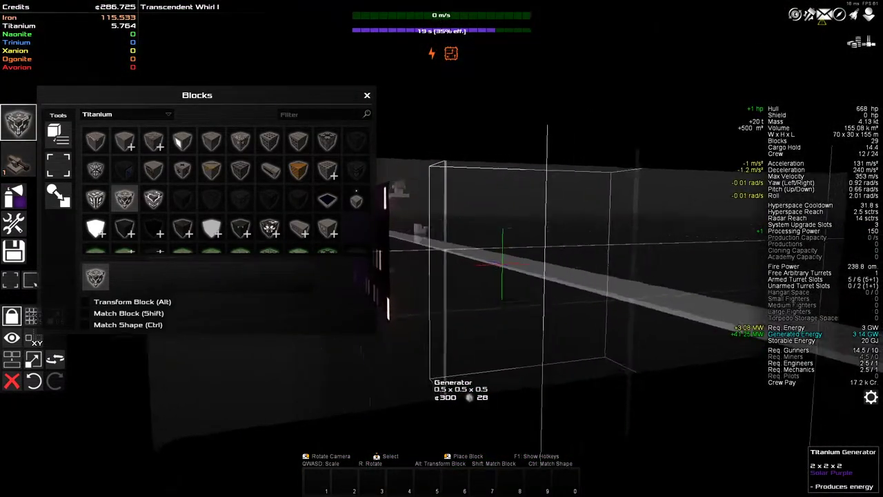
scroll(440, 372, down, 6)
drag(440, 372, 442, 345)
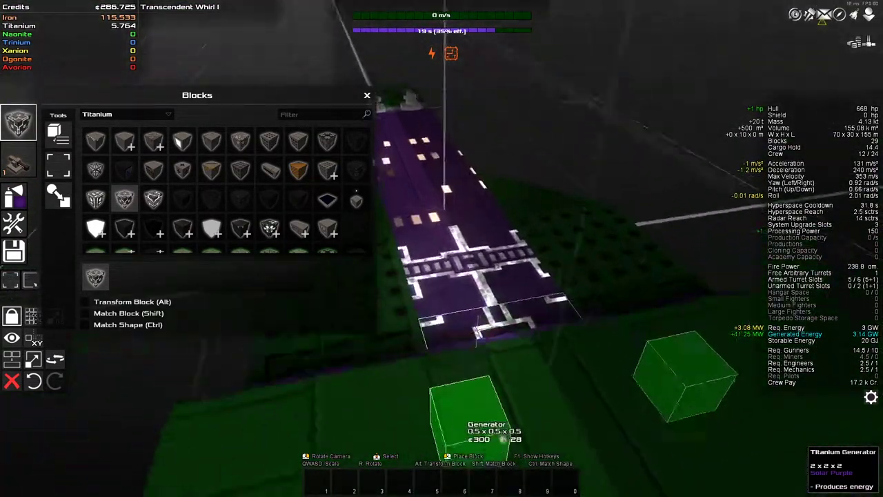
scroll(442, 345, up, 3)
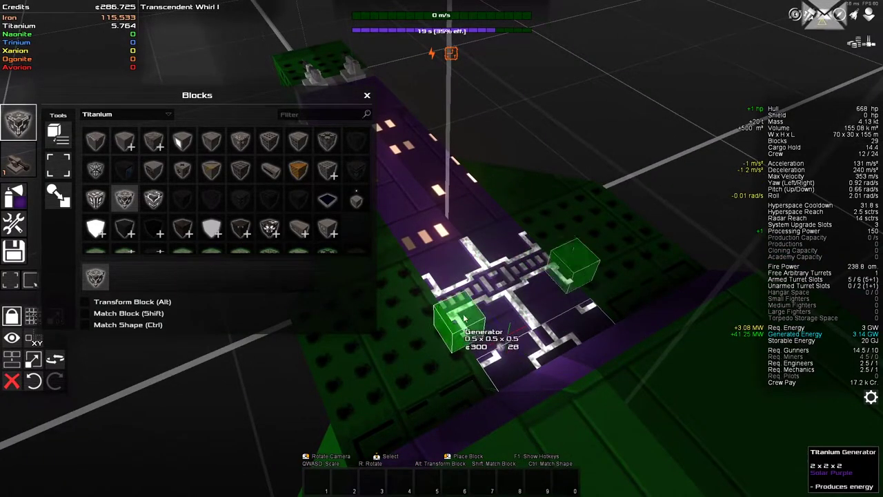
scroll(483, 332, up, 4)
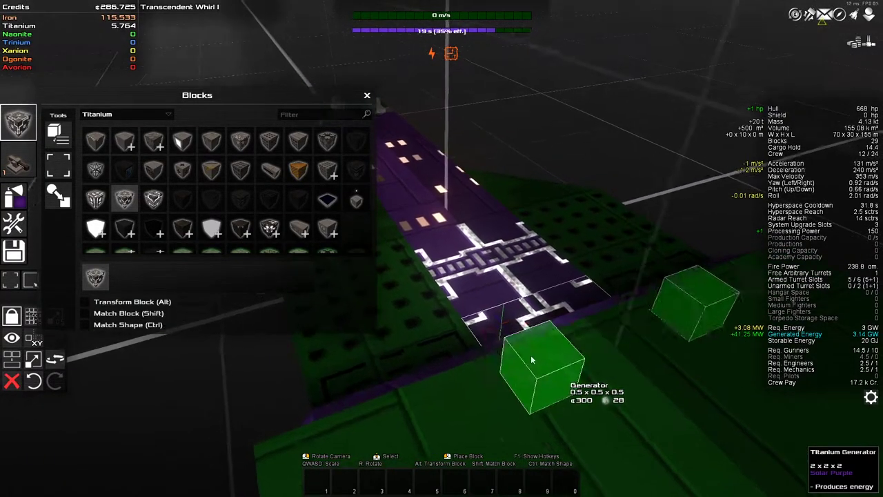
drag(478, 287, 516, 255)
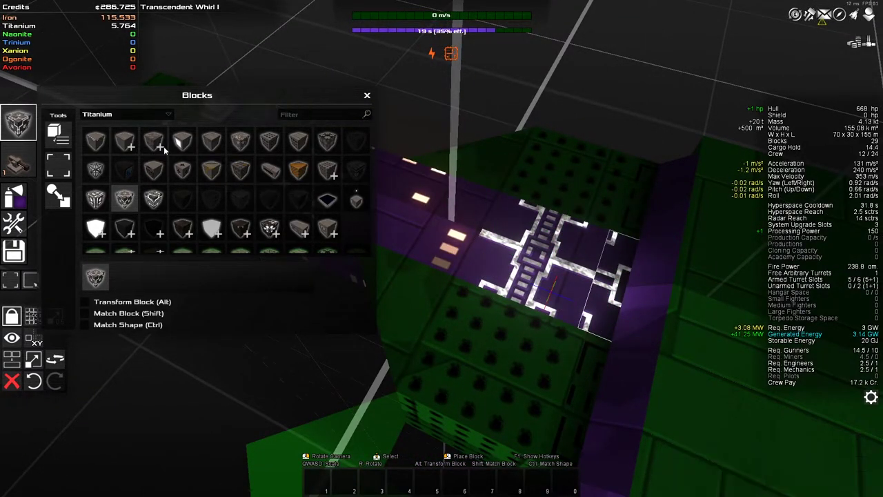
click(366, 96)
scroll(441, 248, down, 5)
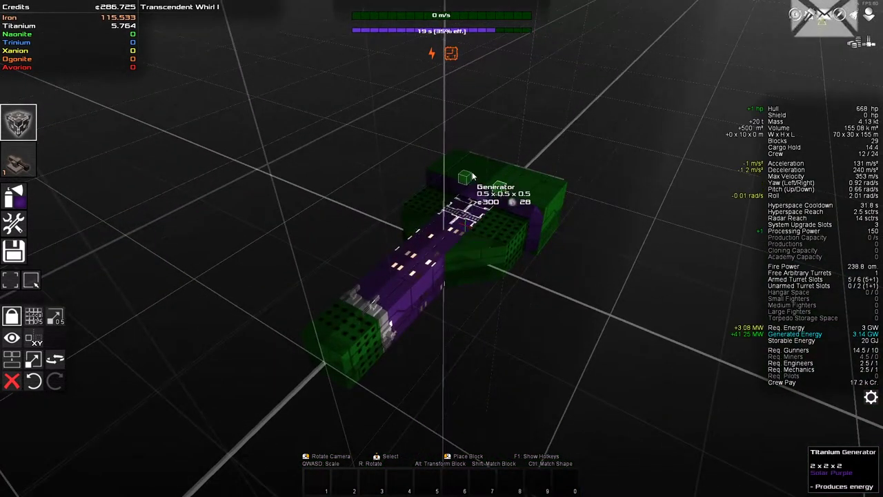
key(b)
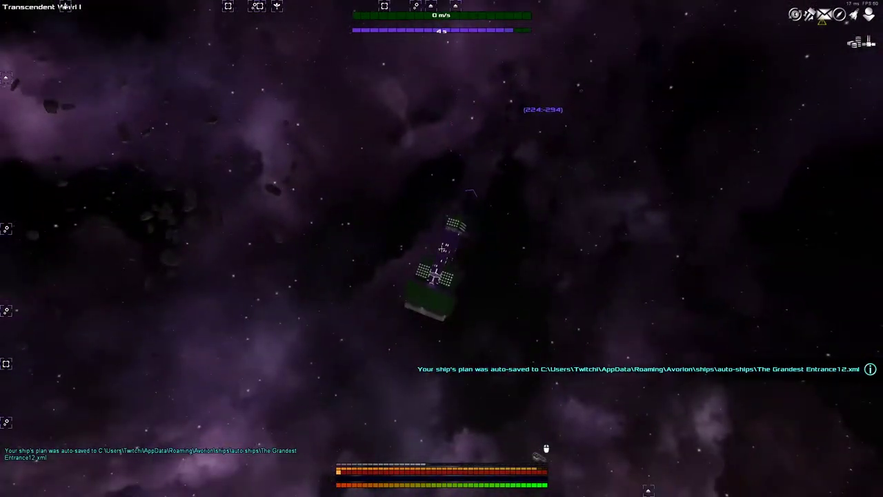
Jump to sector 224:-294 and target a distant asteroid
key(w)
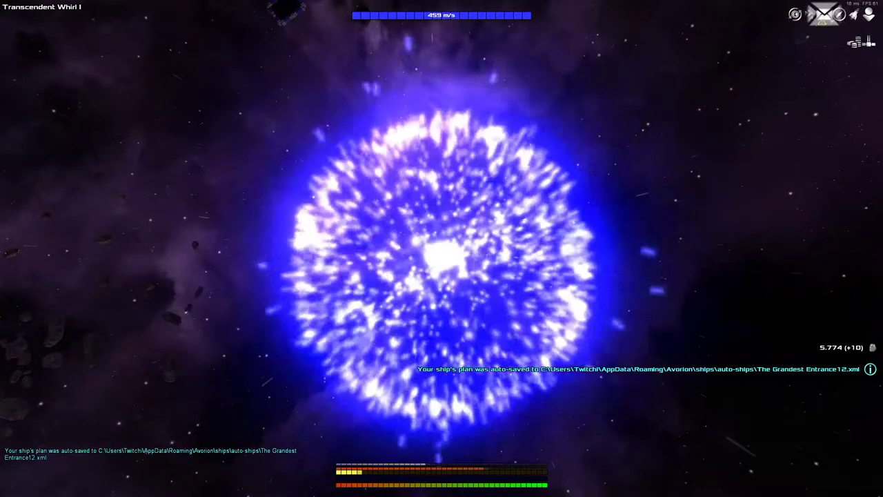
key(space)
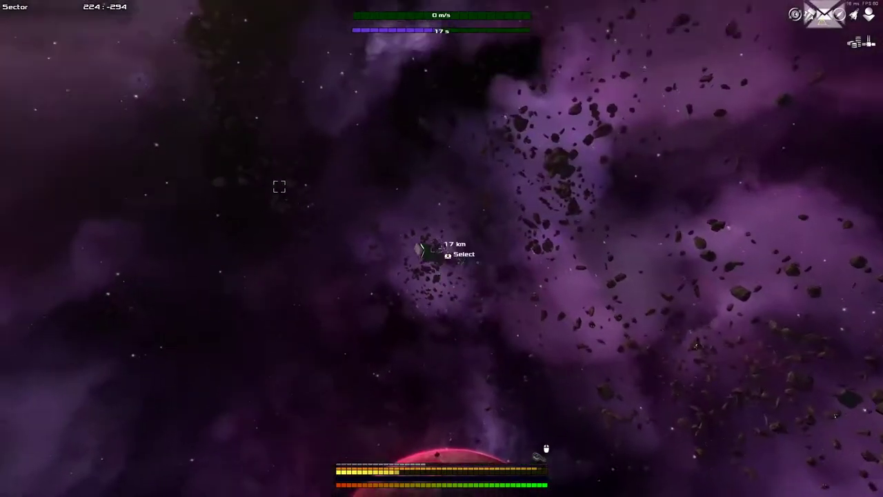
click(436, 247)
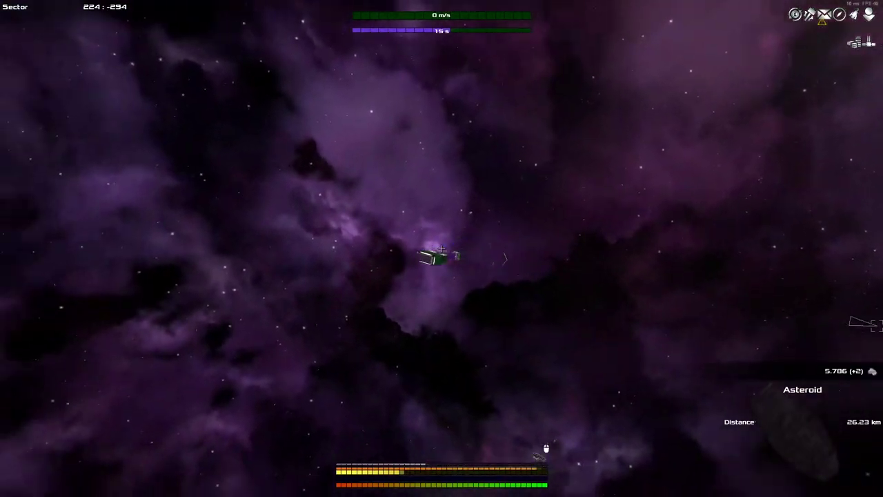
key(m)
key(m)
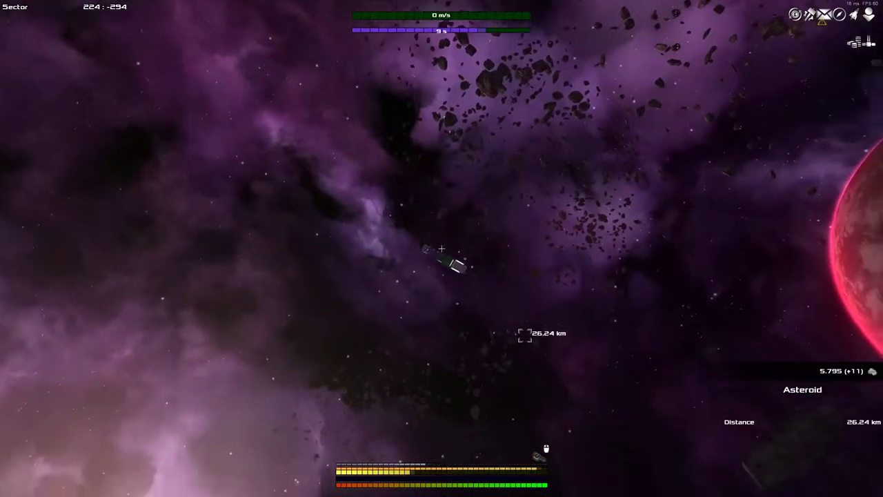
Boost through the asteroid field toward the target, then view the galaxy map
key(w)
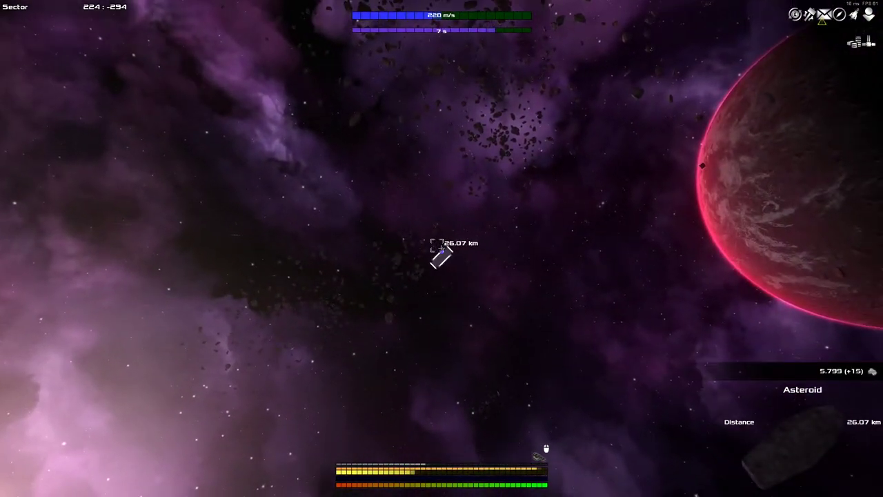
key(w)
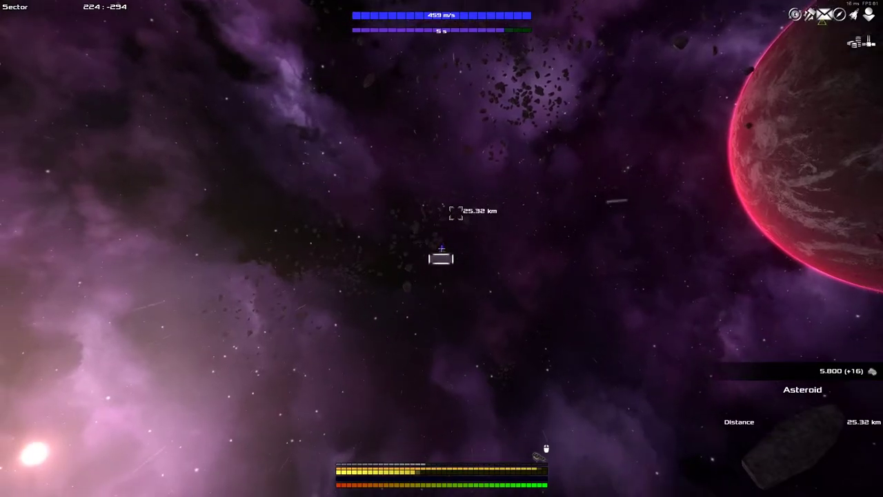
key(w)
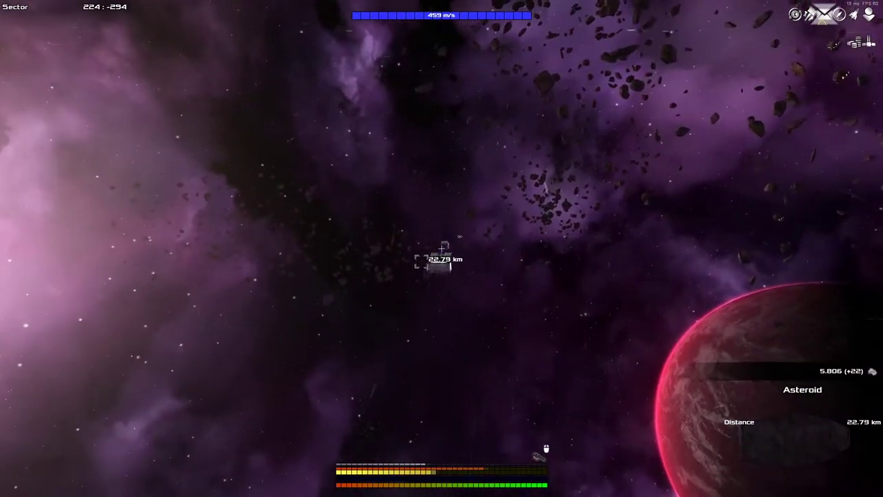
key(w)
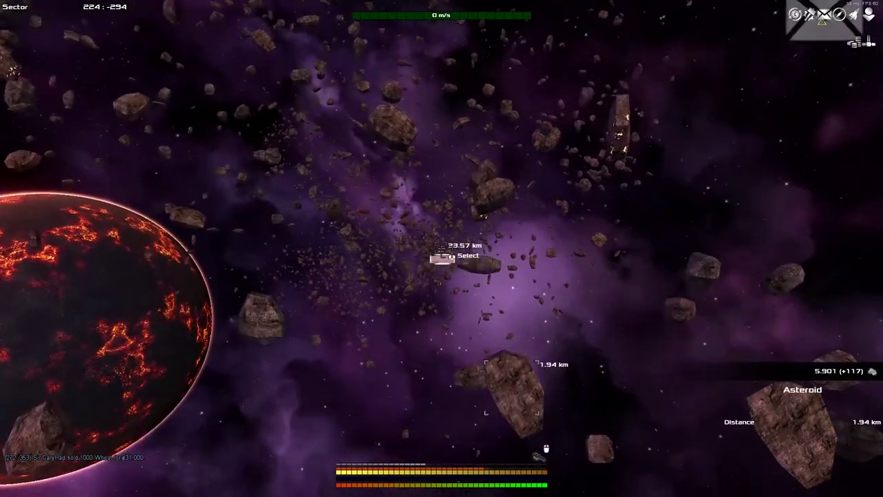
key(p)
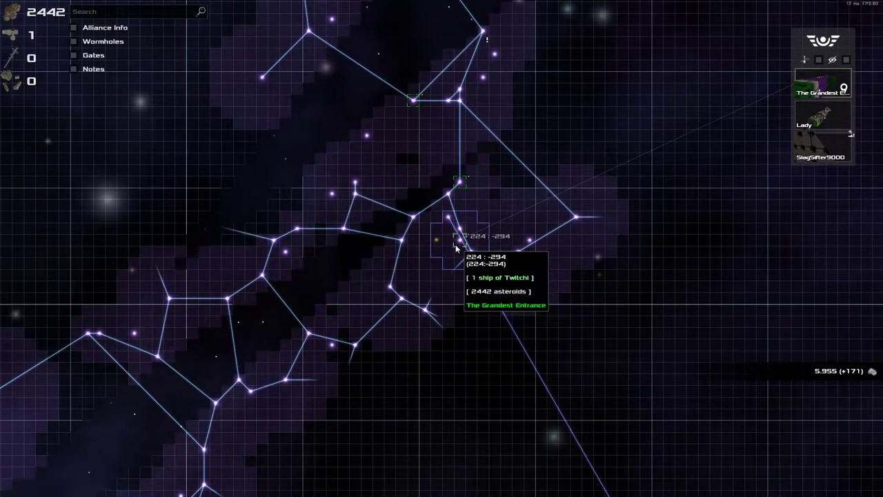
Send a map sector's coordinates to the navigation computer and jump to 222:-294
right_click(437, 241)
click(510, 240)
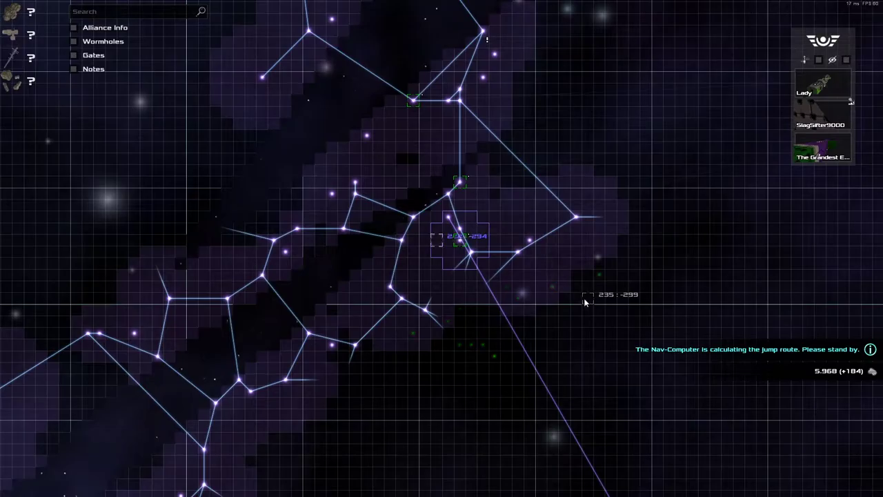
key(m)
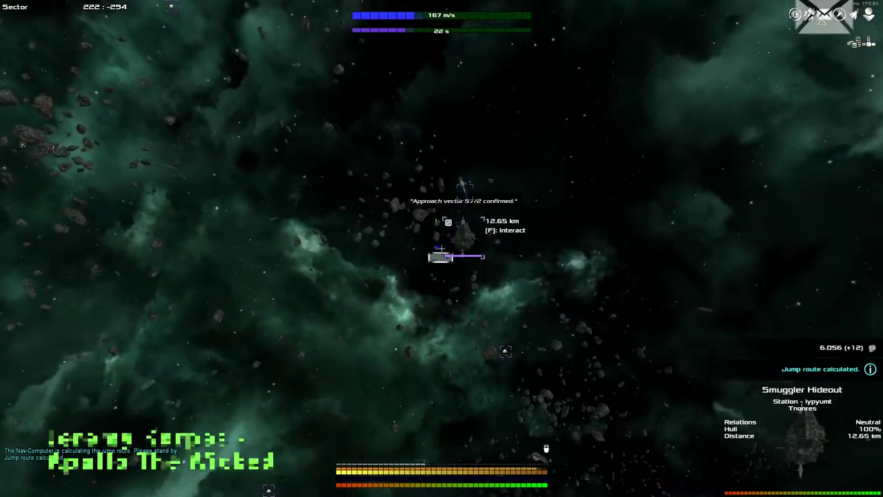
key(m)
key(m)
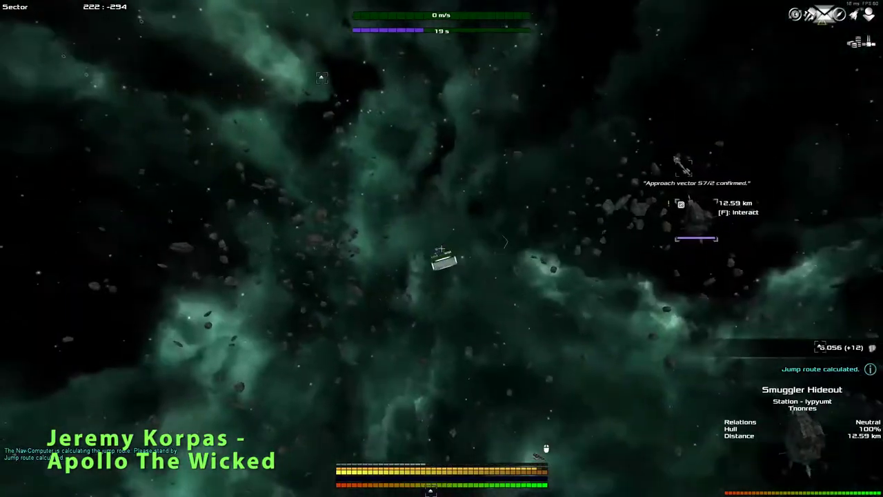
drag(440, 249, 440, 249)
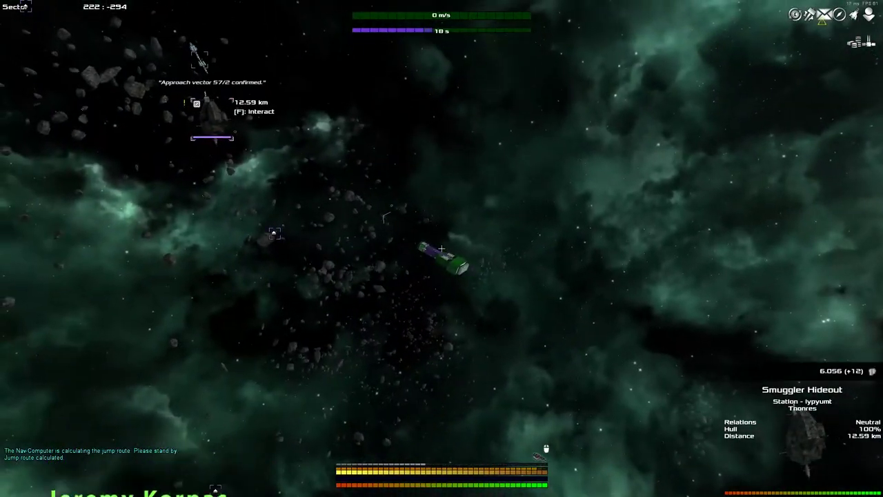
key(f)
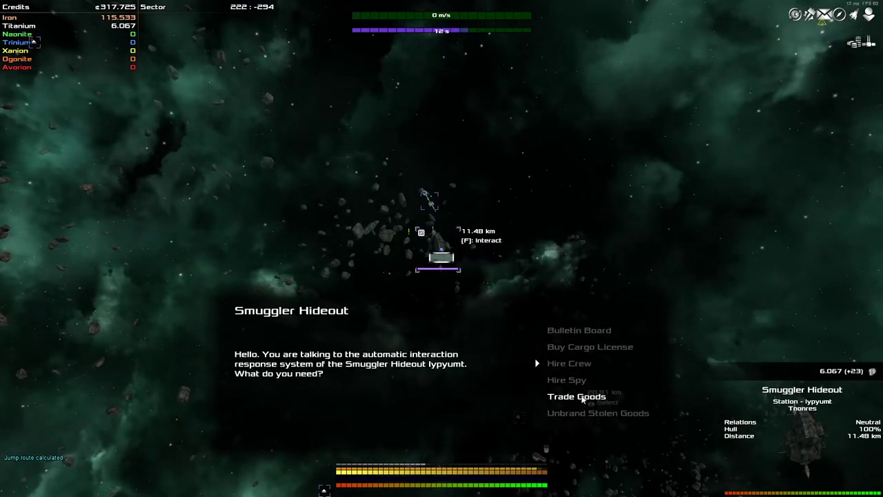
click(577, 396)
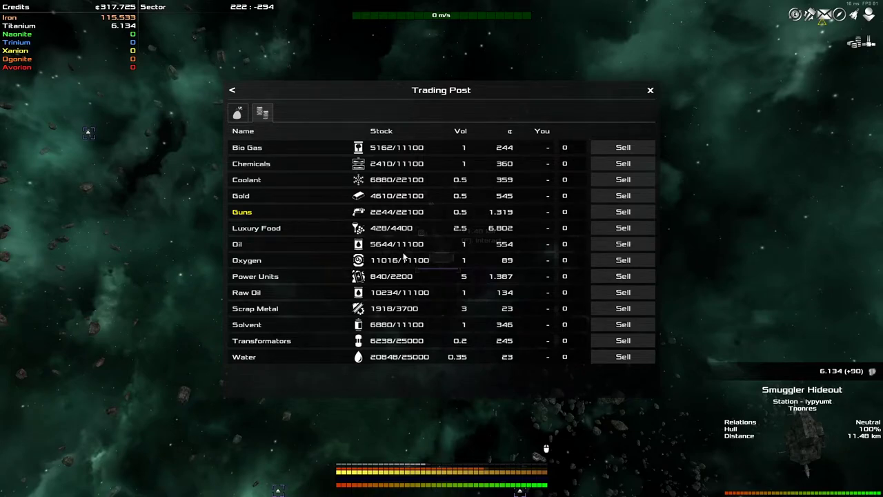
key(Escape)
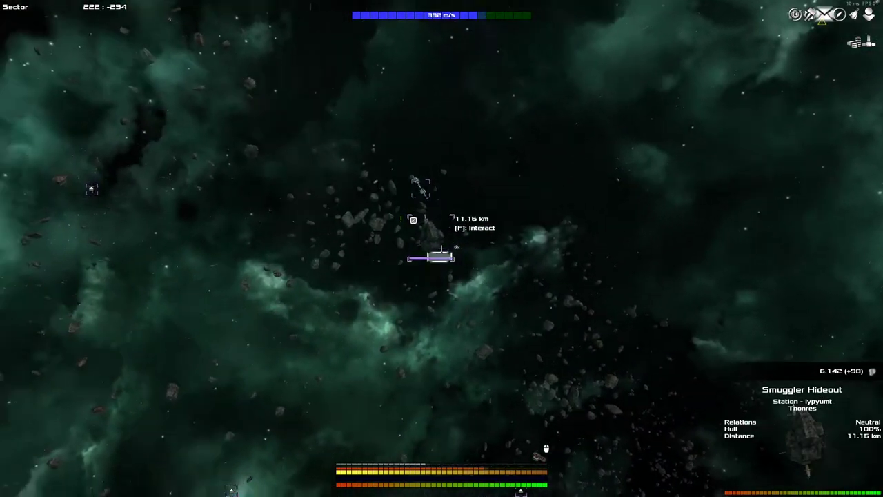
Jump to sector 221:-294 and fly at top speed toward the targeted asteroid
key(m)
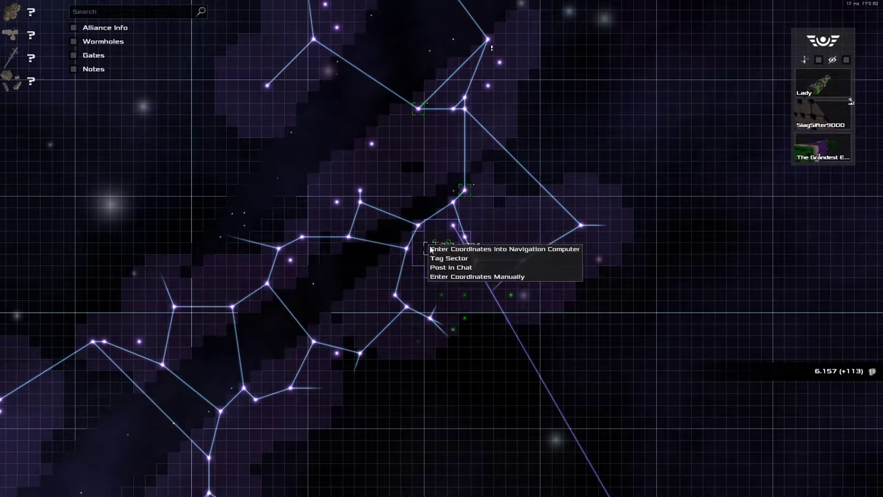
key(m)
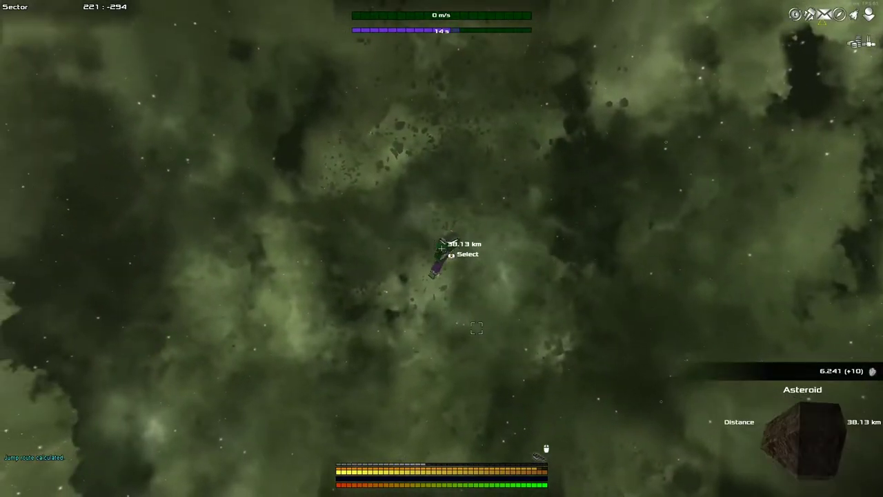
drag(442, 248, 345, 207)
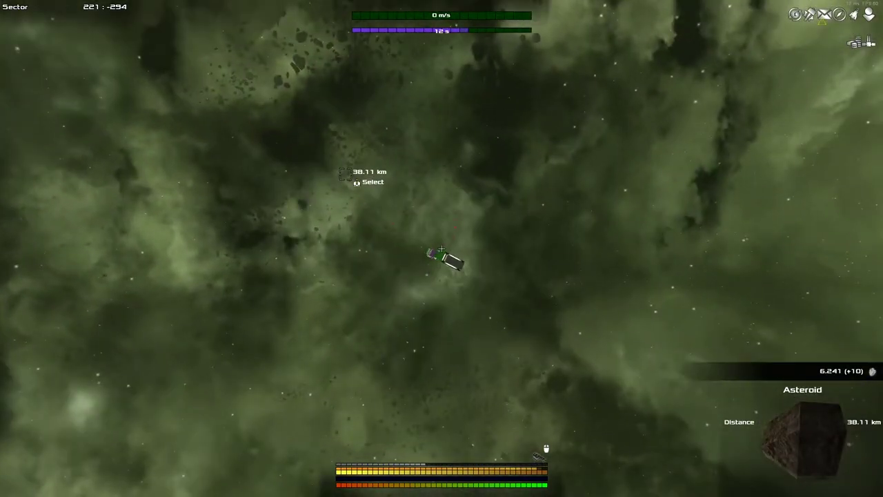
drag(442, 249, 442, 249)
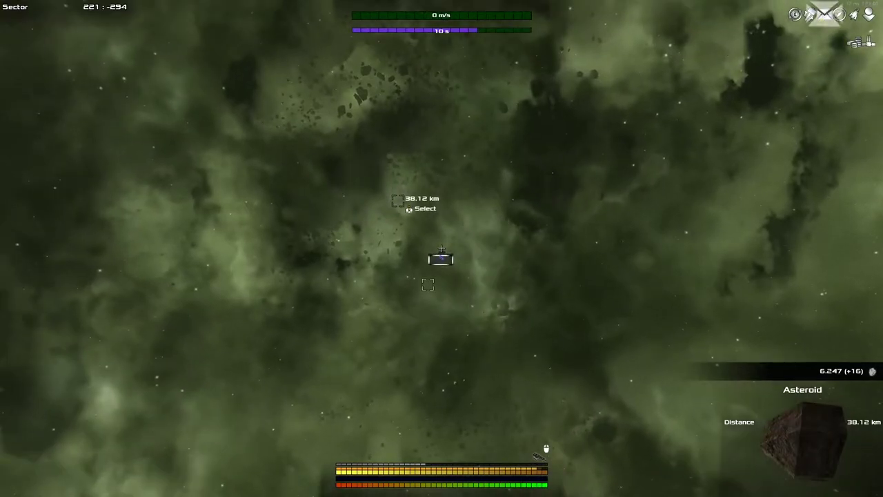
drag(442, 248, 441, 248)
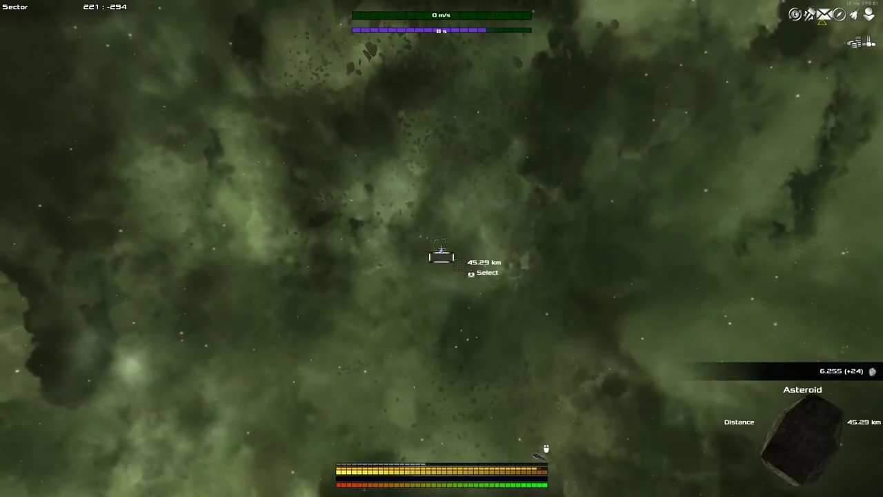
key(w)
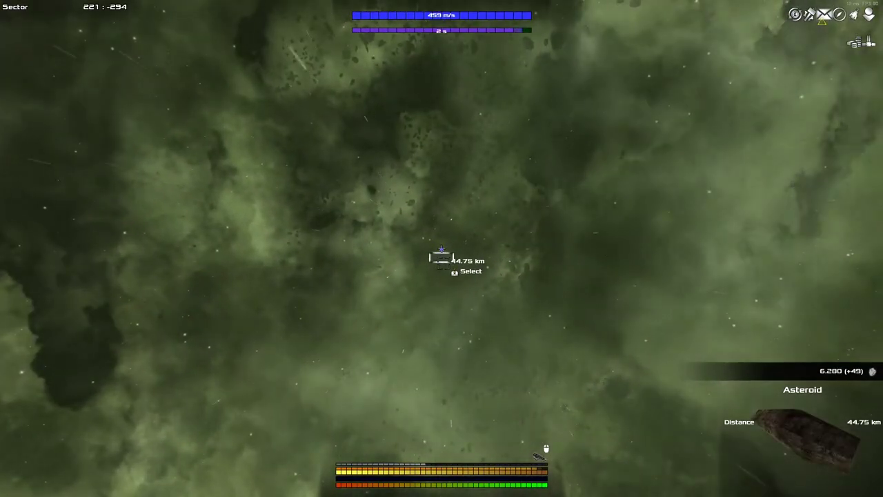
key(w)
key(w)
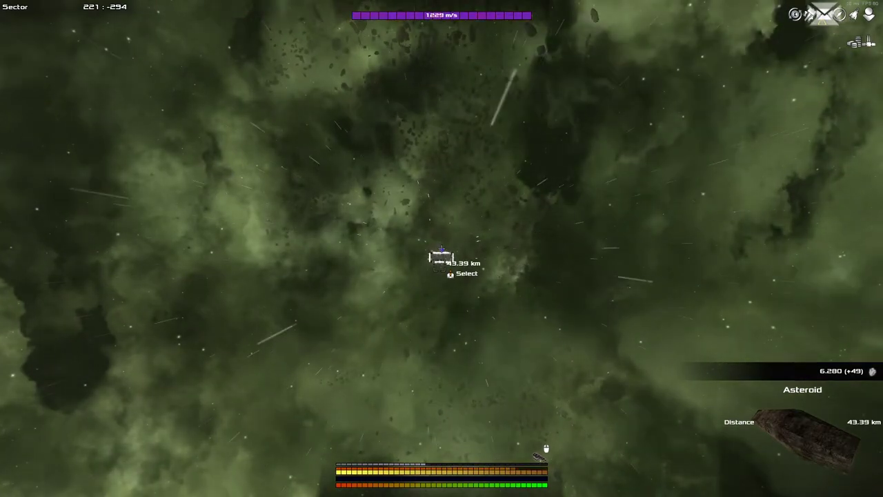
key(w)
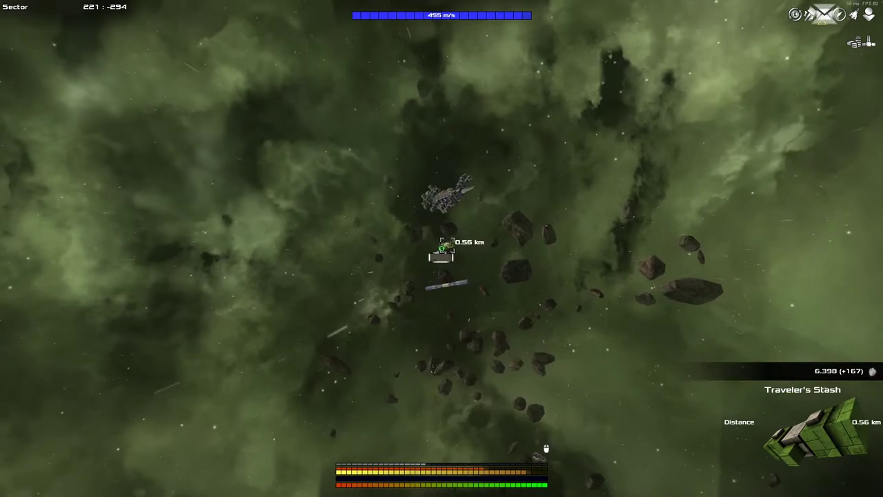
Slow down at the Traveler's Stash and read through its history pages
key(s)
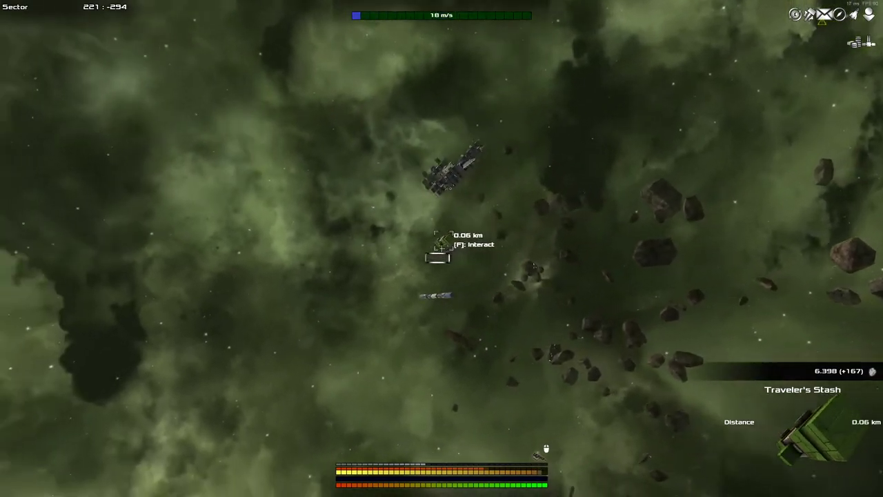
scroll(441, 248, up, 3)
key(f)
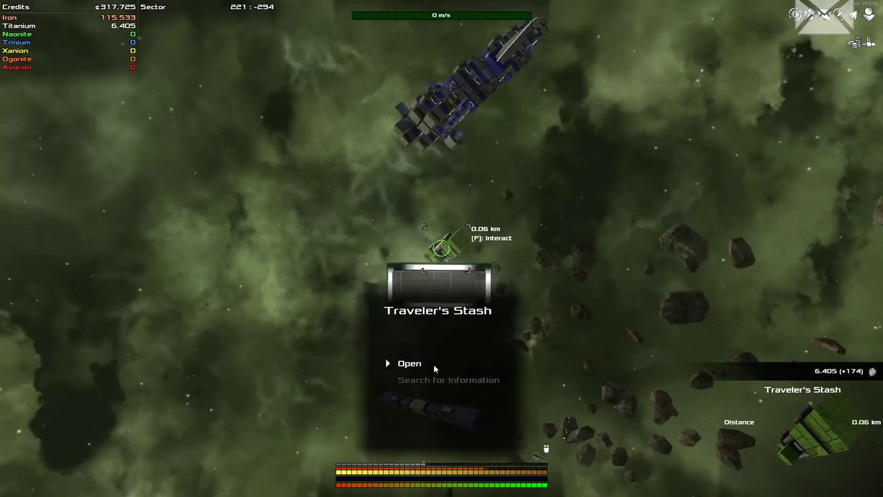
click(415, 384)
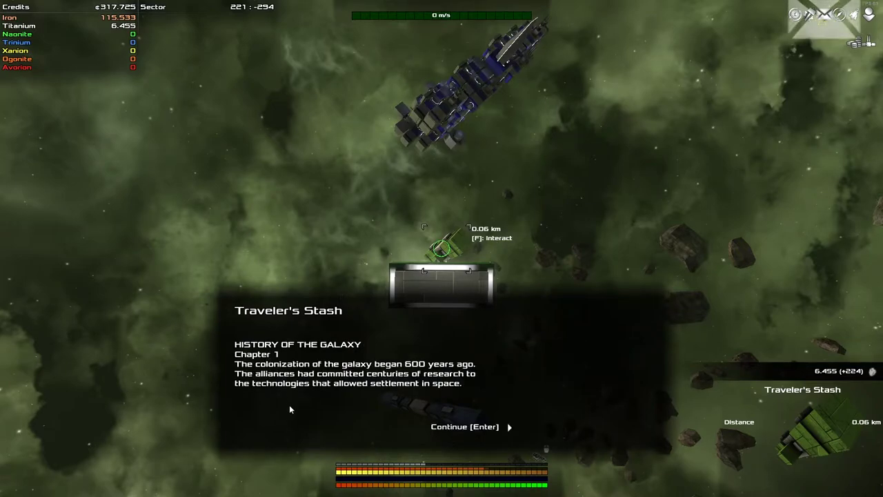
click(475, 426)
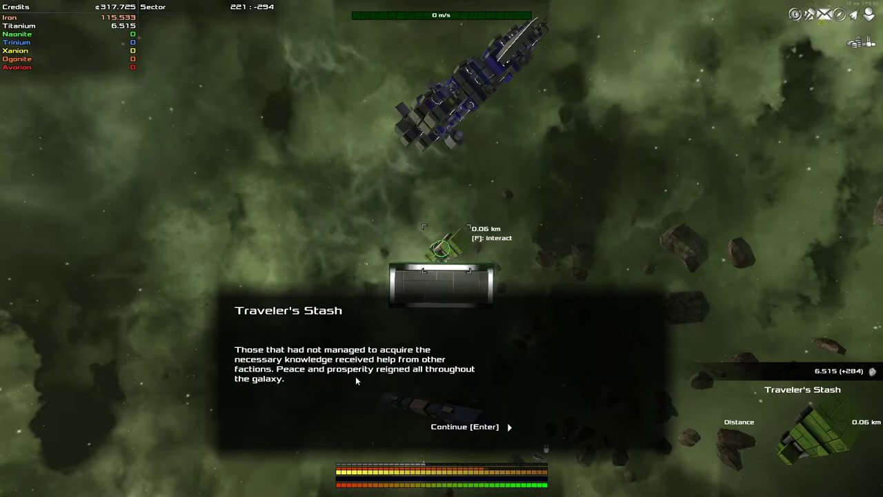
key(Return)
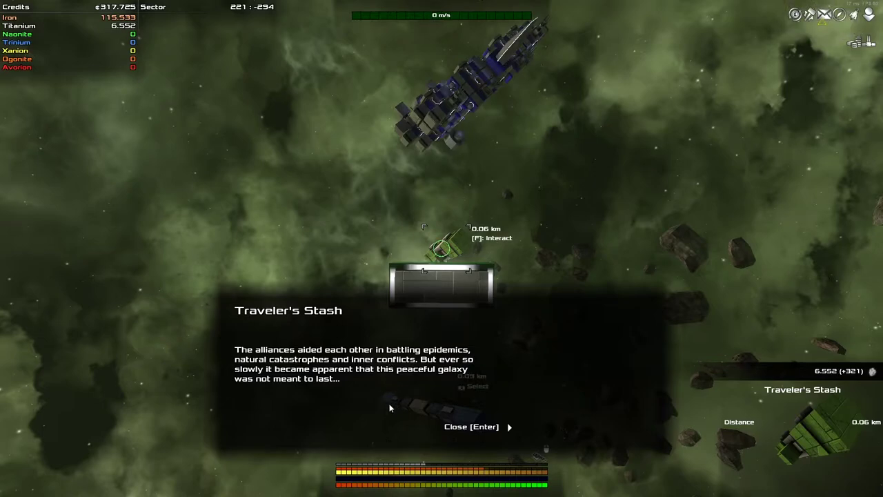
key(Return)
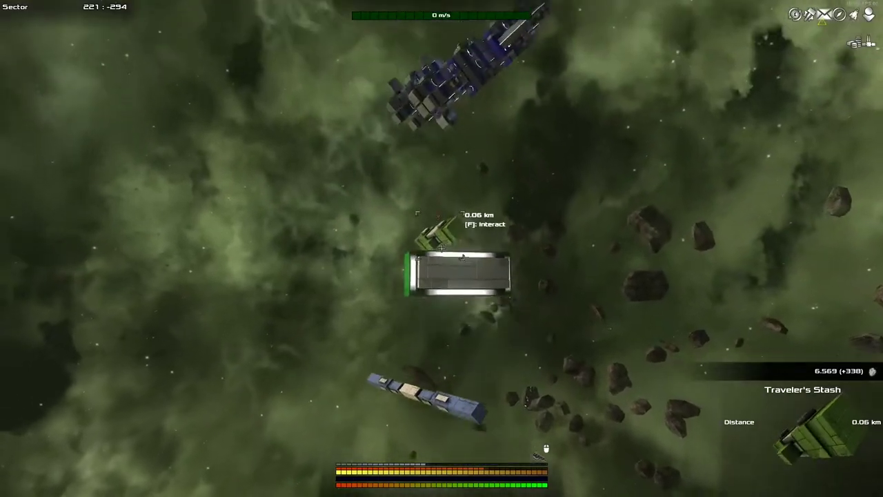
Open the stash for 69,438 credits, a Turret Control System and a Shield Booster
key(f)
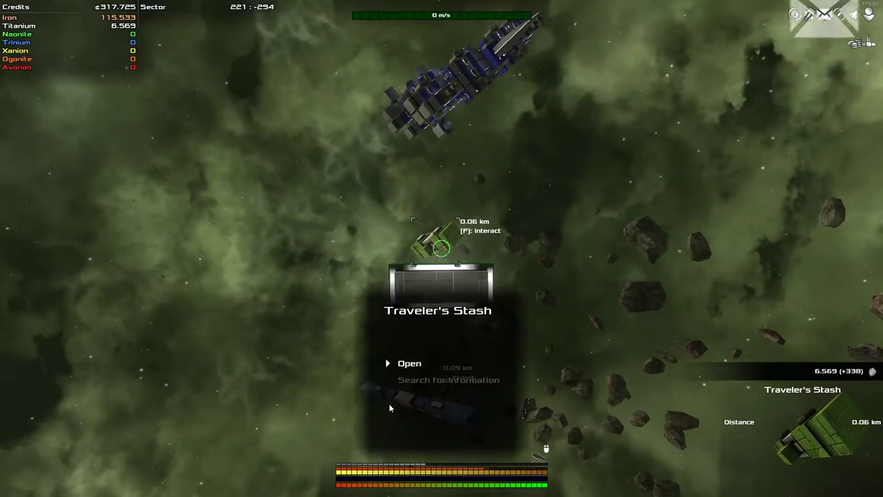
click(416, 360)
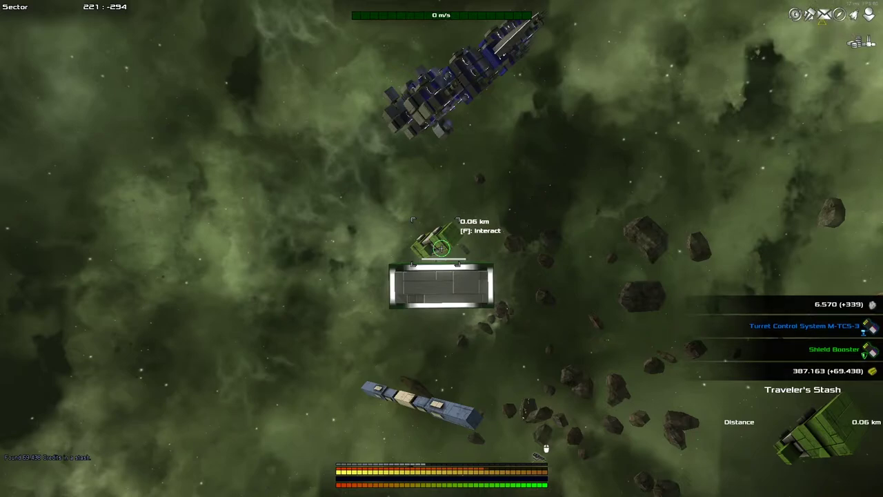
drag(441, 249, 442, 248)
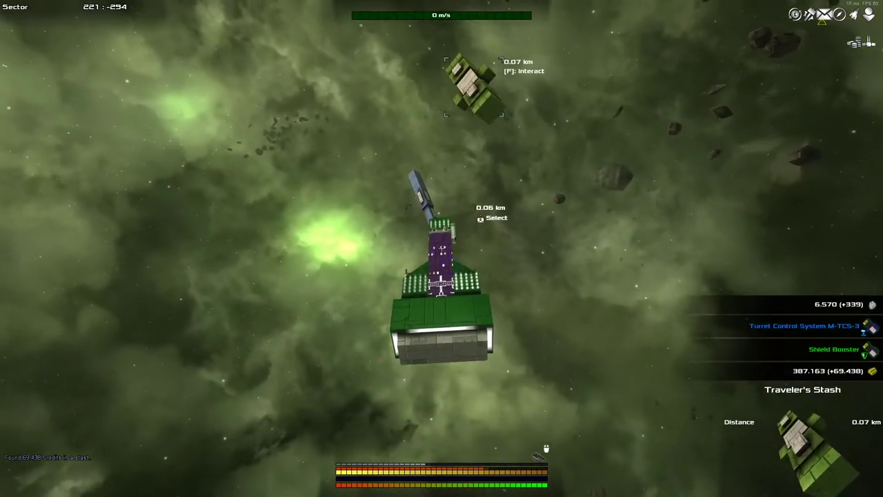
Approach the beacon, then read and close its Mayday message
key(w)
key(f)
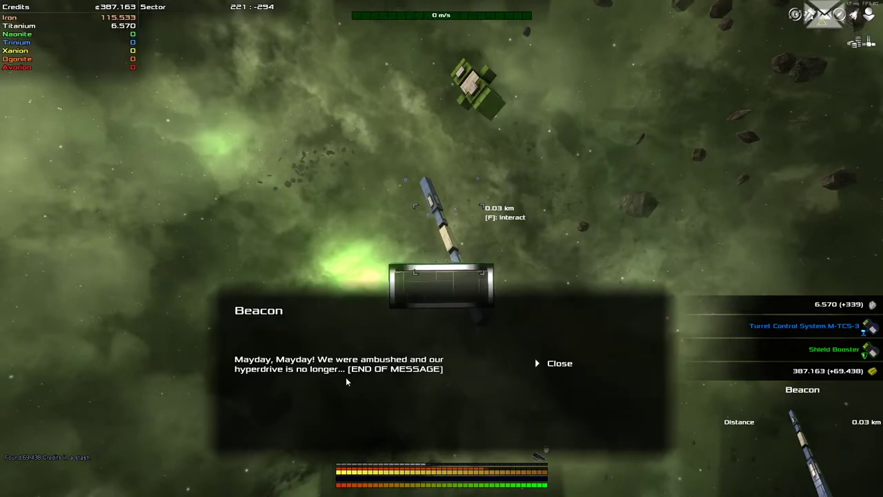
click(559, 363)
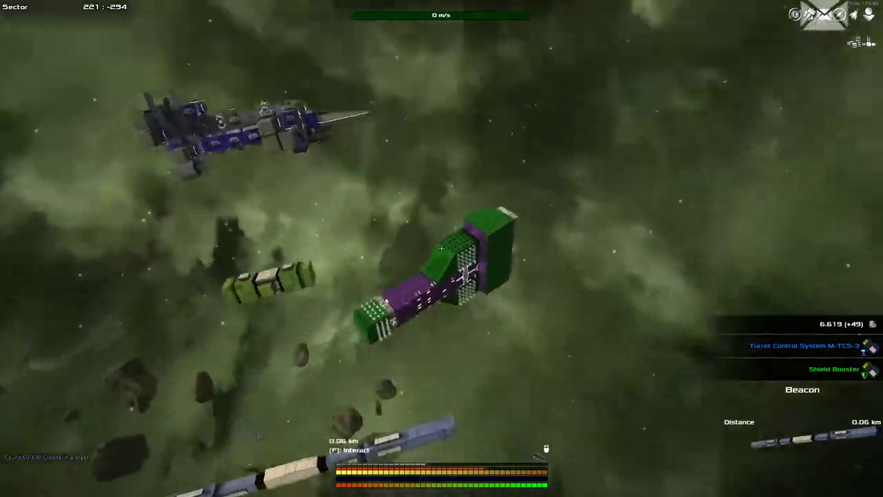
Fly up to the nearby wreckage and stop about 0.17 km from it
key(w)
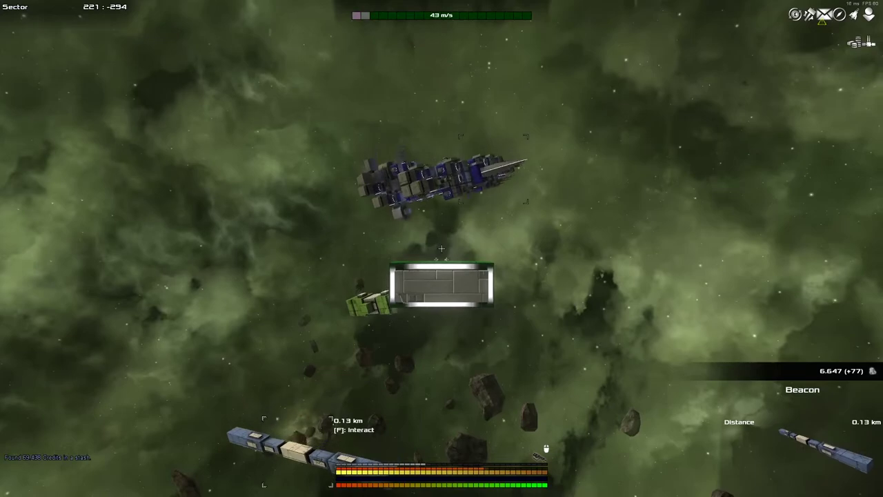
key(s)
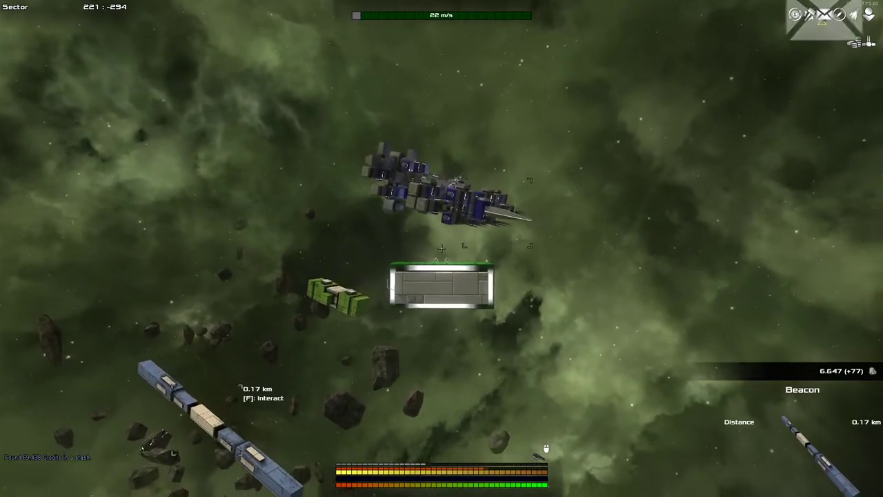
key(w)
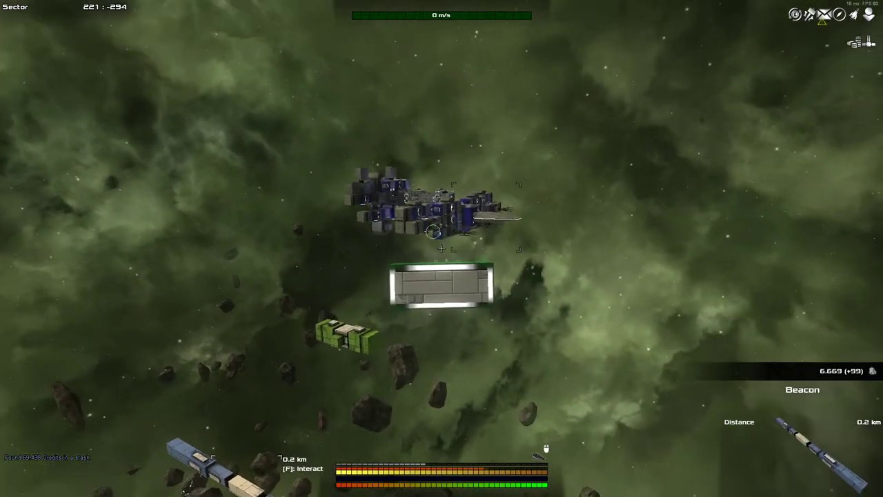
key(w)
key(s)
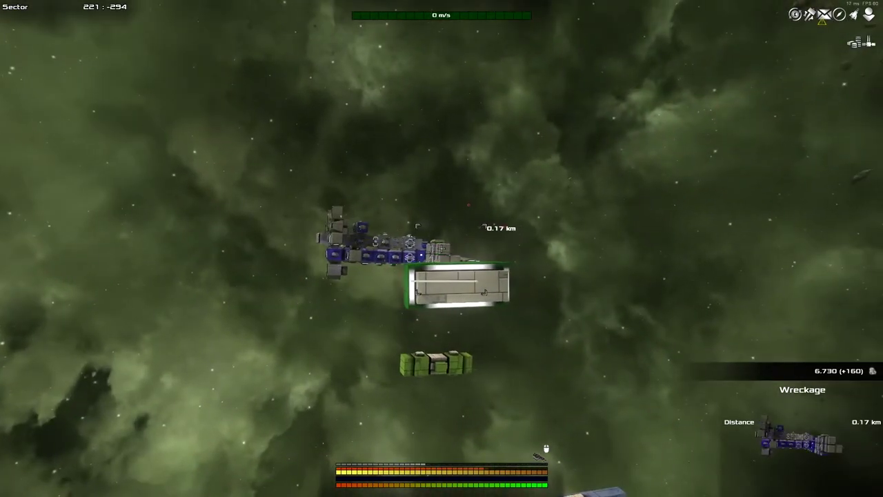
Shoot the wreckage apart for scrap, chasing the drifting pieces
drag(442, 248, 442, 248)
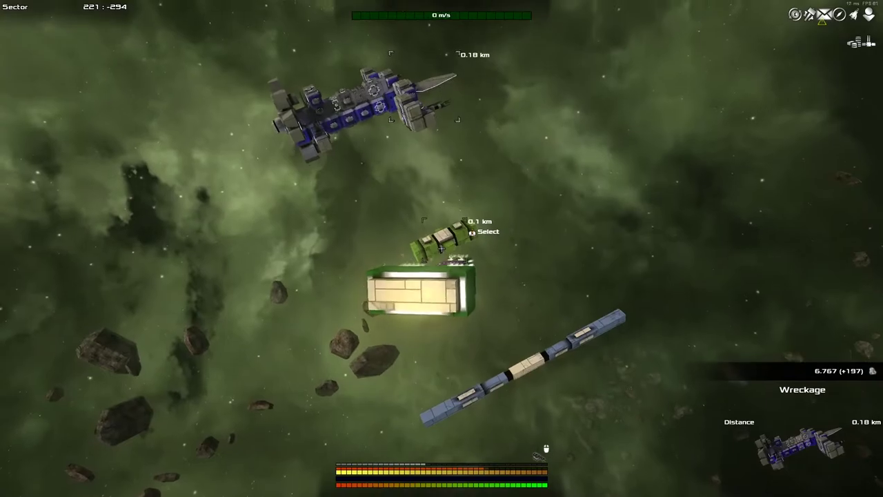
key(w)
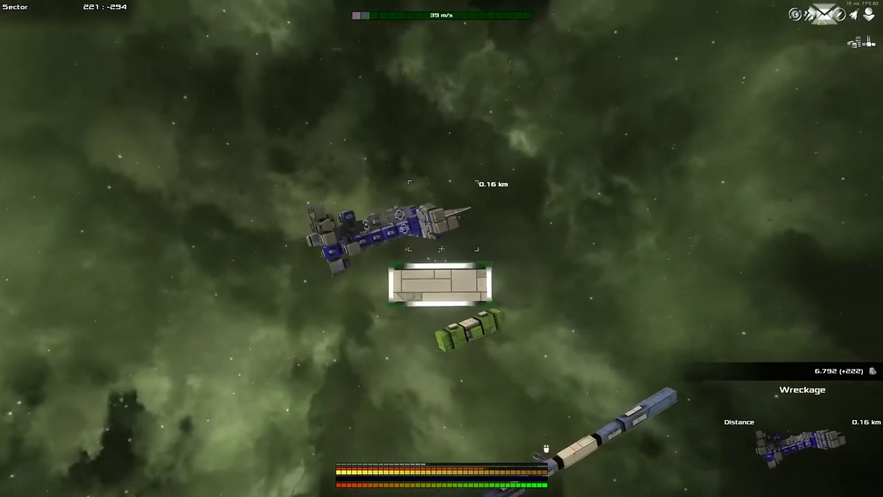
drag(441, 249, 441, 248)
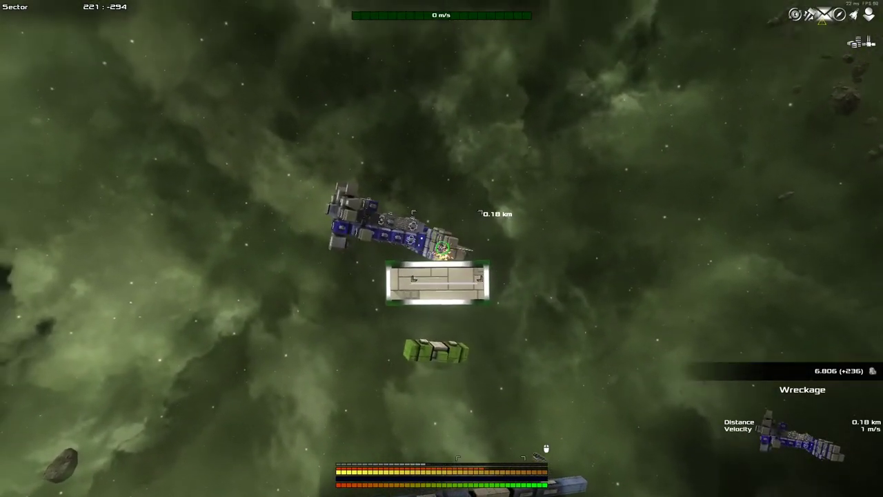
click(442, 249)
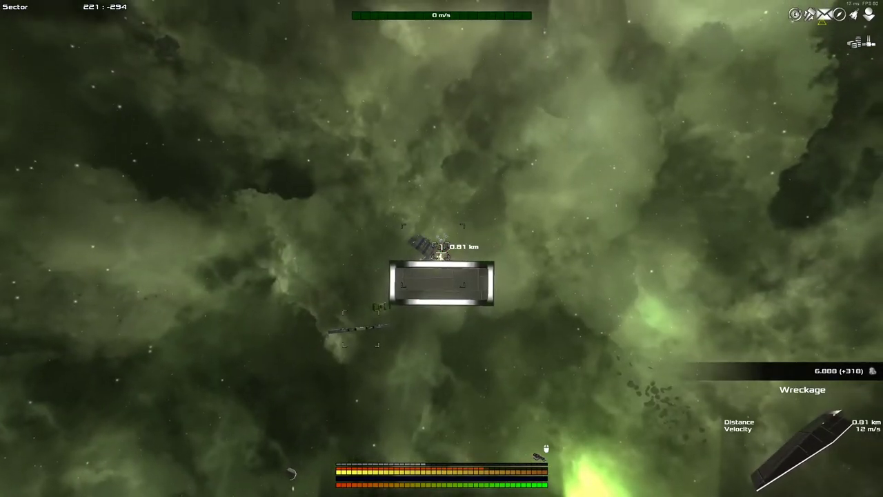
click(441, 248)
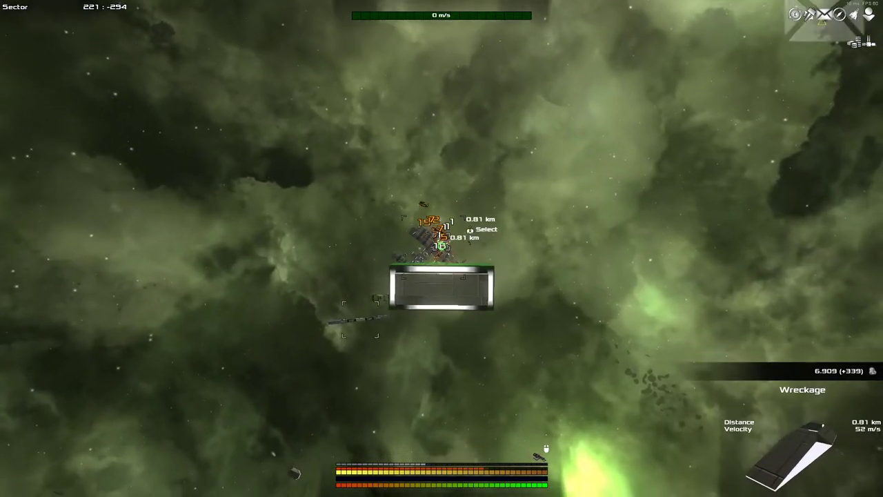
scroll(442, 248, up, 3)
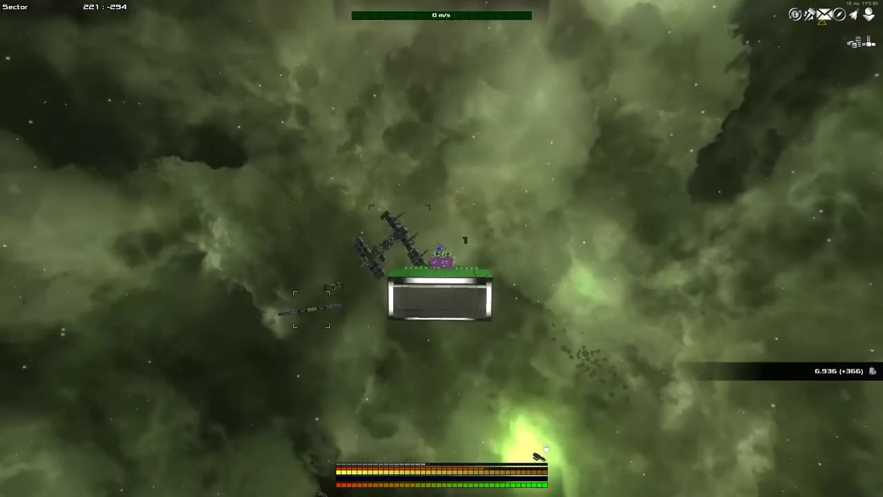
key(w)
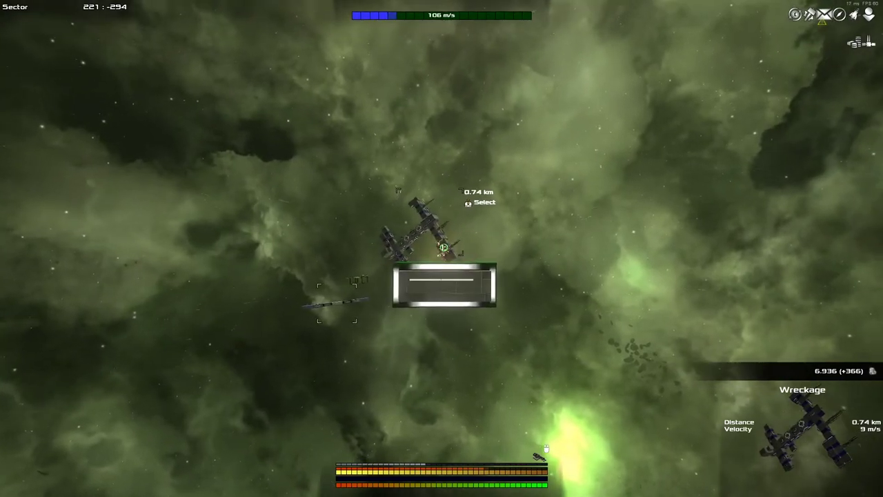
click(441, 248)
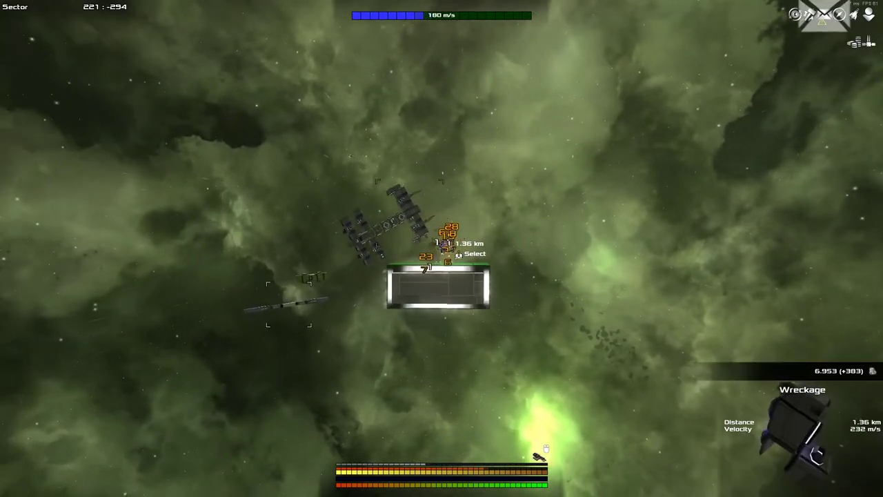
key(s)
key(w)
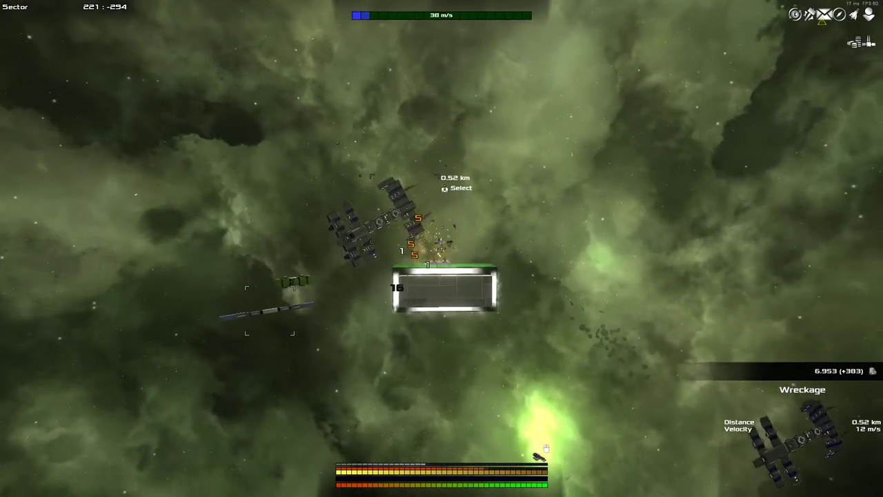
click(442, 248)
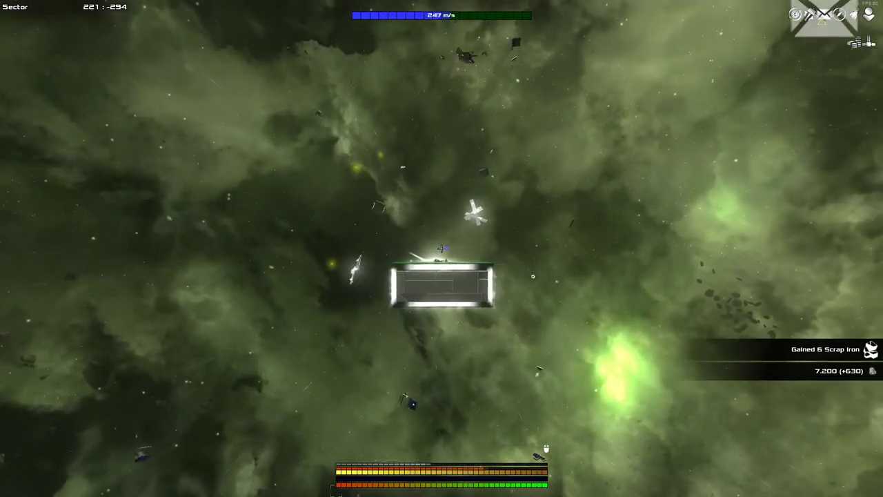
key(s)
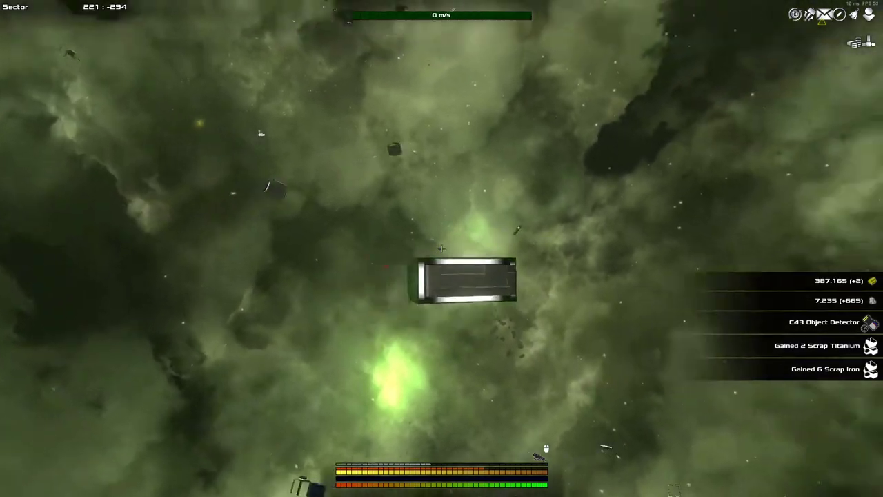
Fly from the debris toward the targeted asteroid and check the galaxy map
key(w)
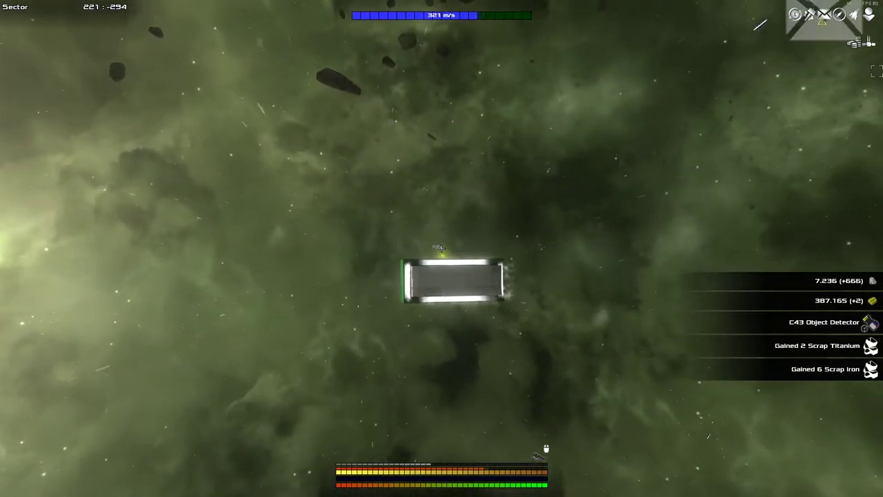
drag(441, 249, 442, 249)
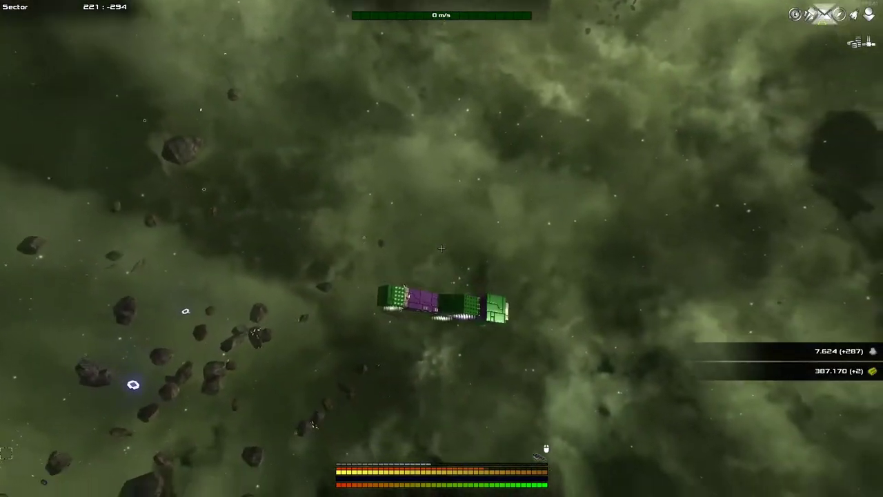
drag(441, 248, 441, 249)
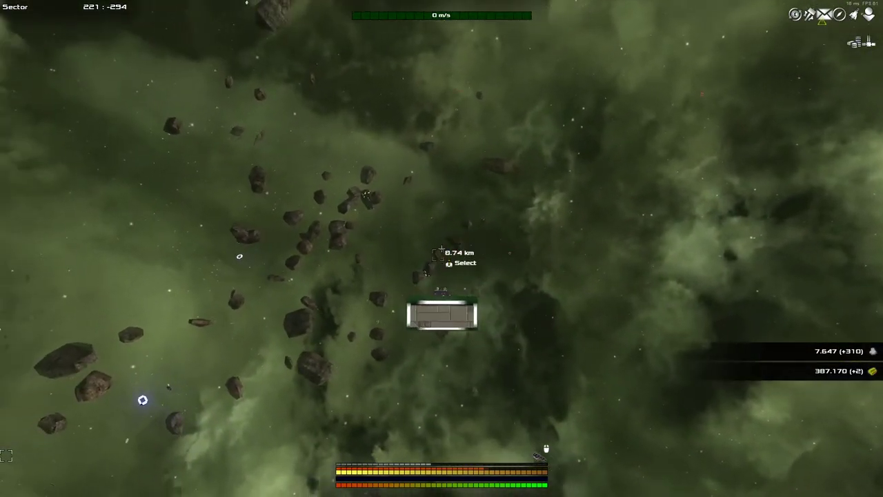
click(441, 249)
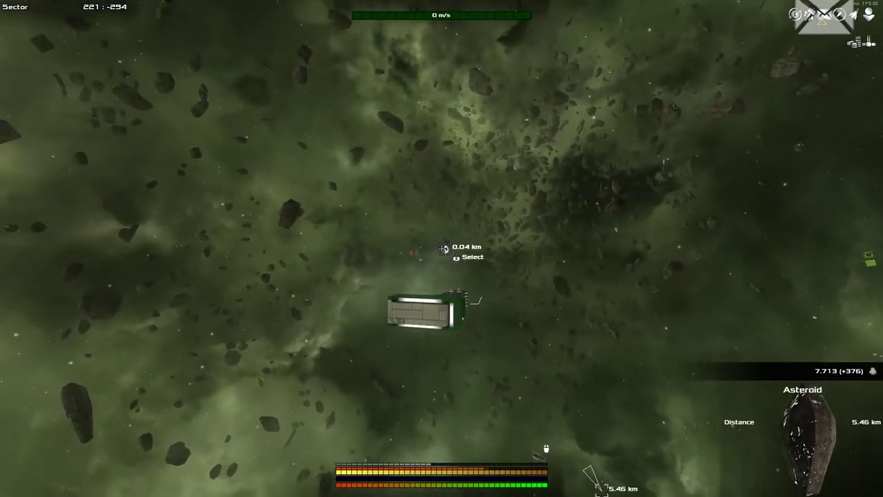
key(w)
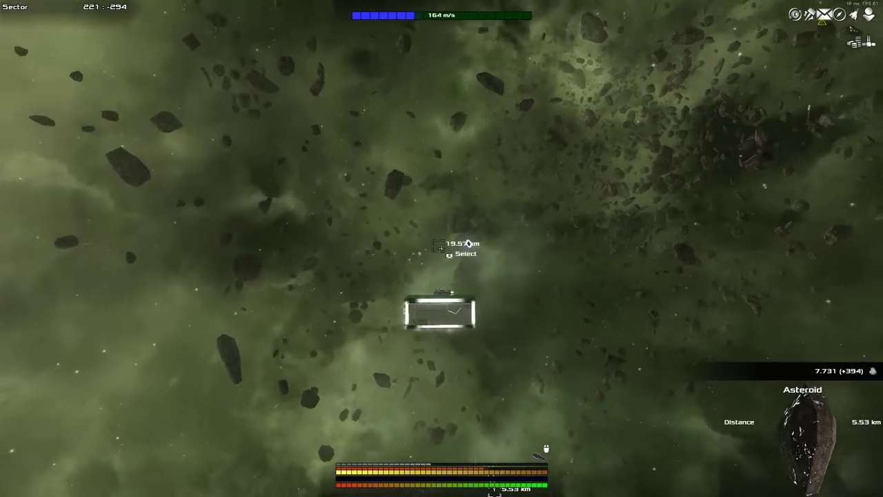
key(w)
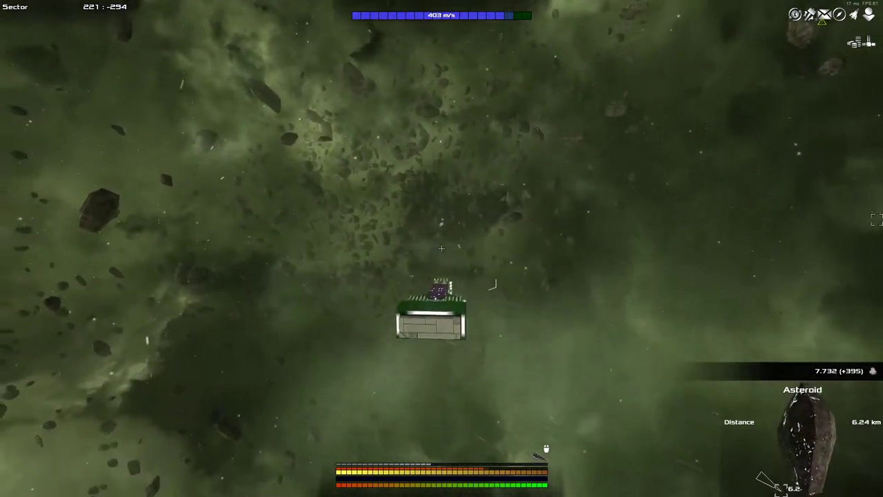
drag(441, 248, 441, 249)
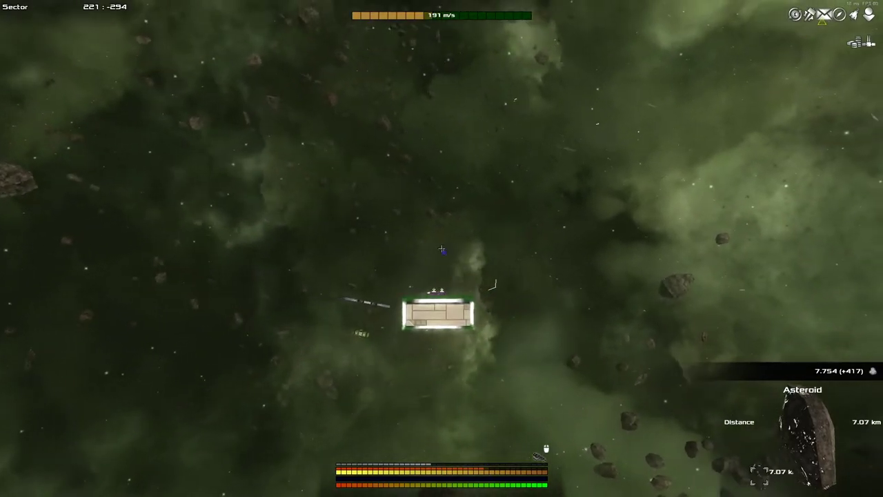
key(s)
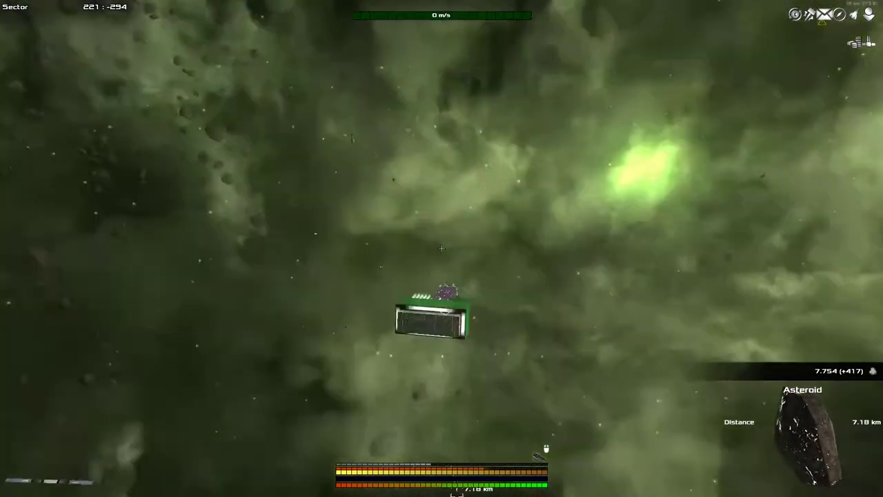
key(w)
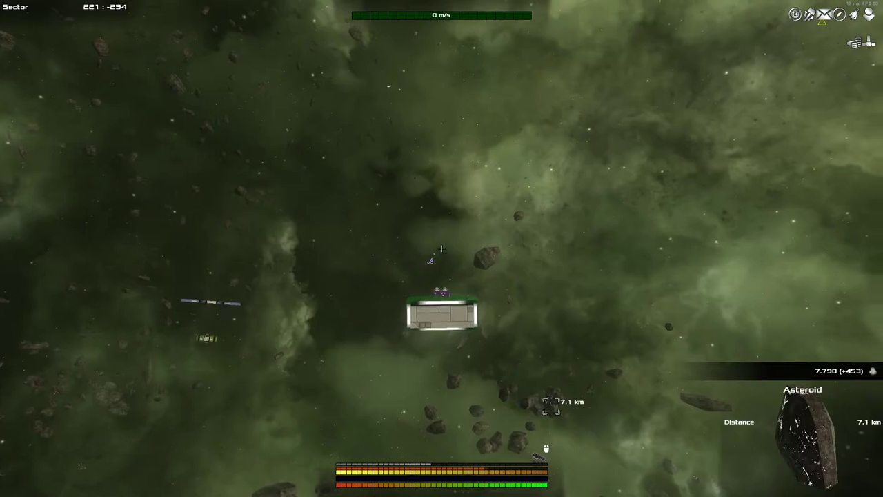
drag(441, 249, 441, 248)
key(m)
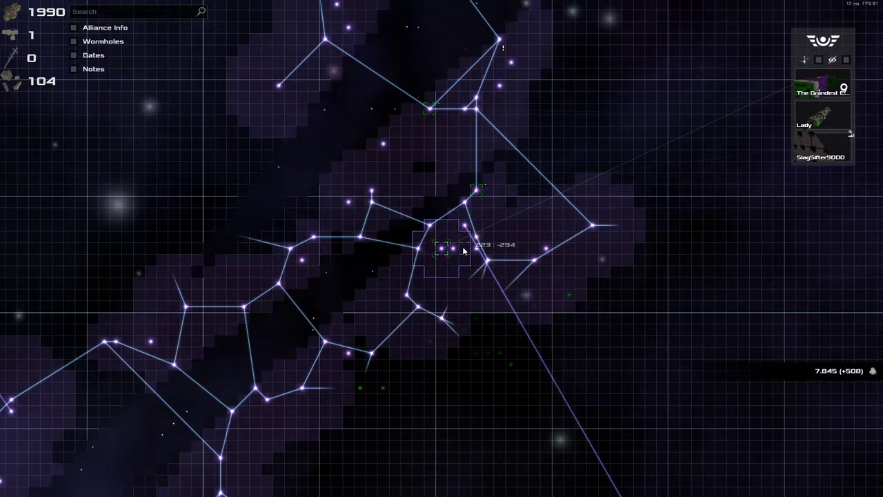
key(m)
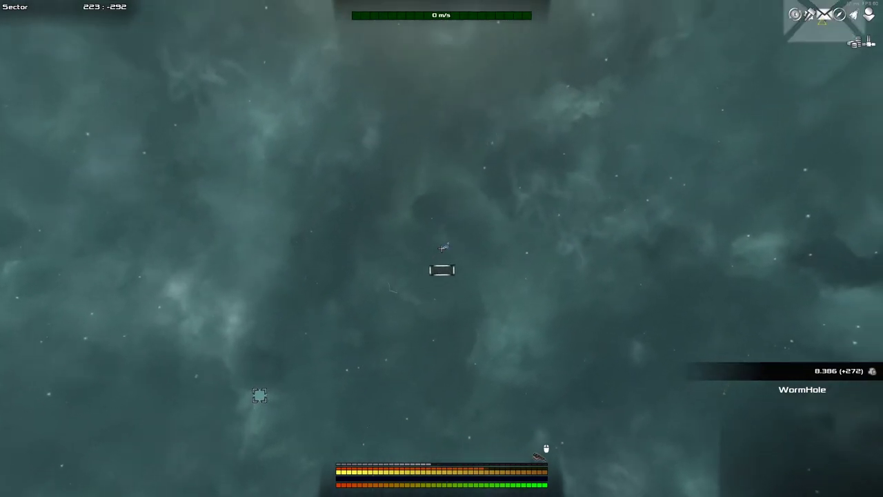
Line up with the wormhole, boost into it, then open the galaxy map
key(w)
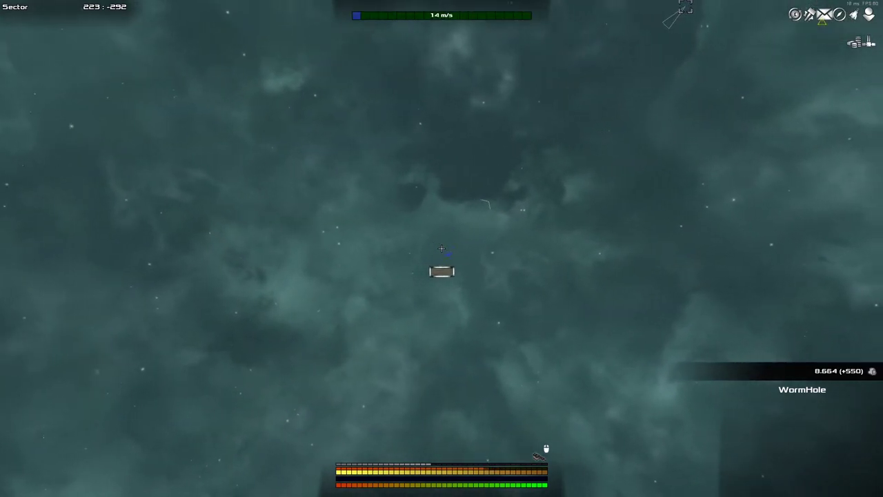
key(w)
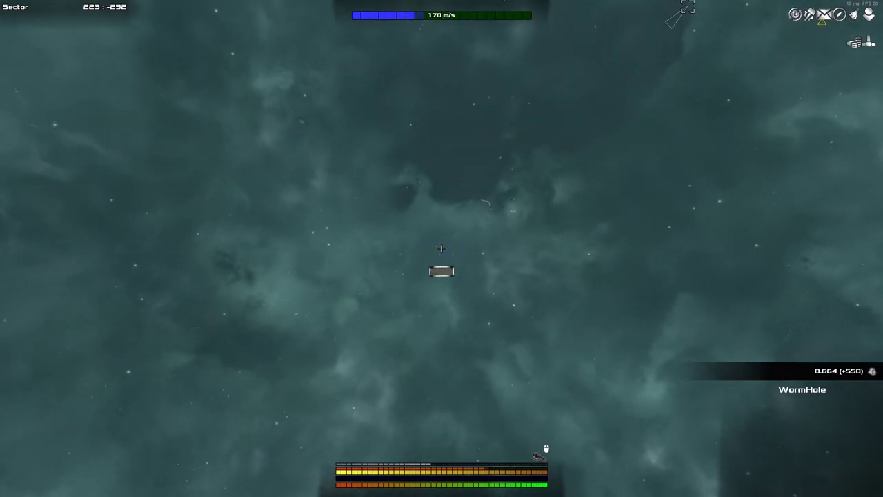
key(w)
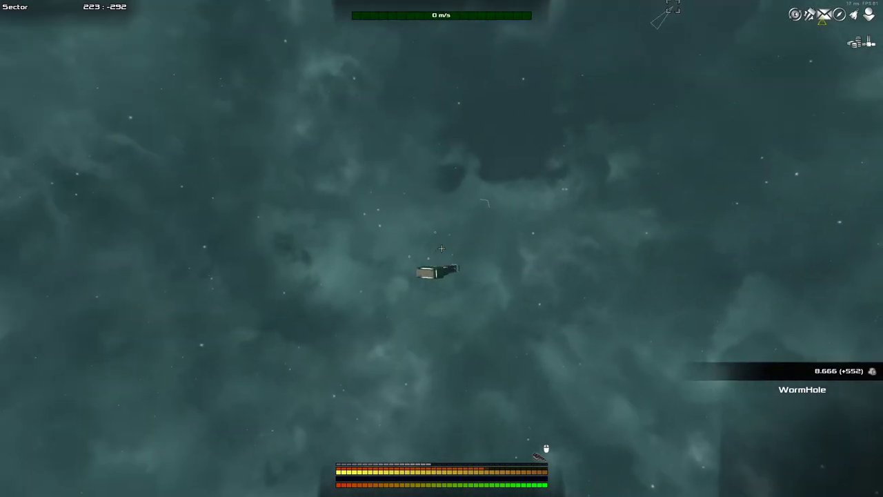
key(s)
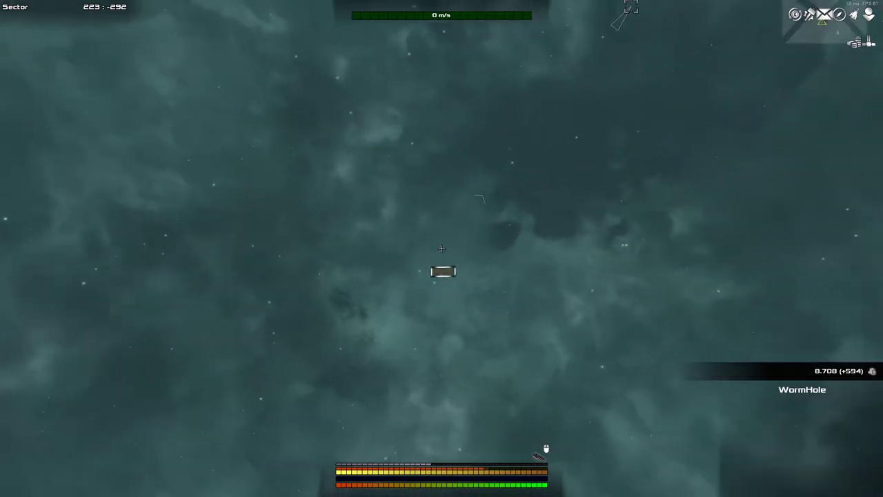
key(s)
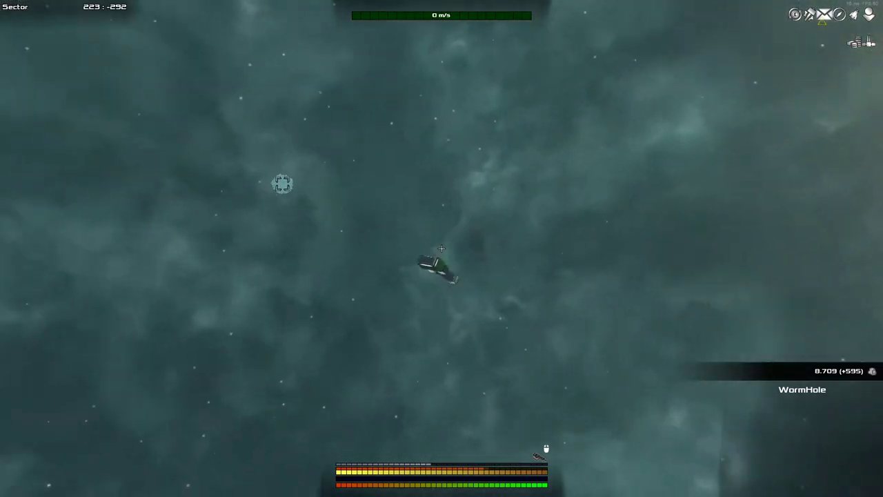
key(w)
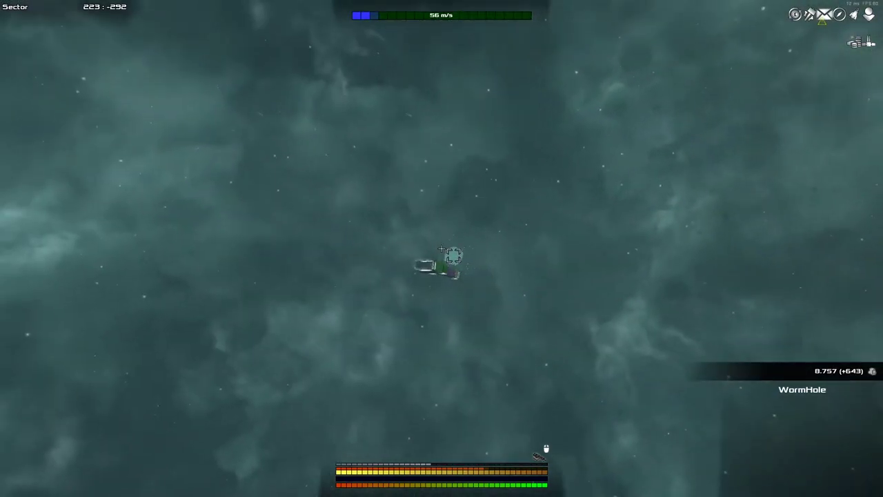
click(441, 248)
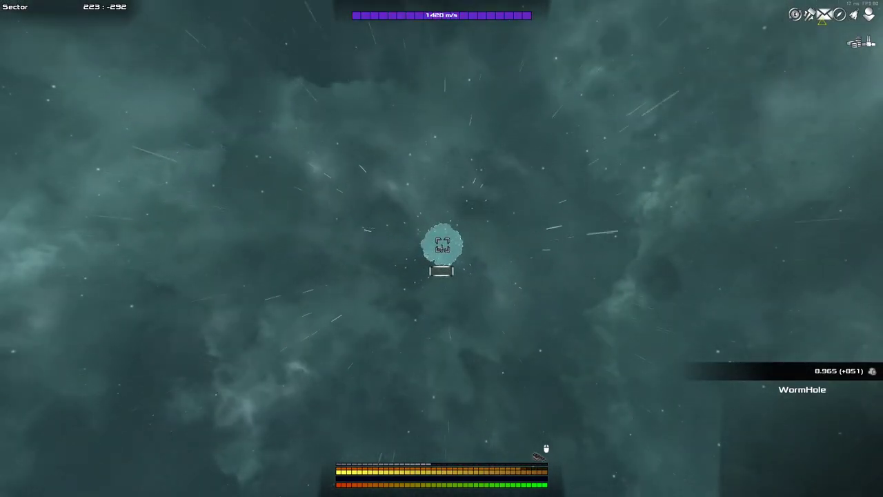
key(m)
scroll(406, 316, up, 3)
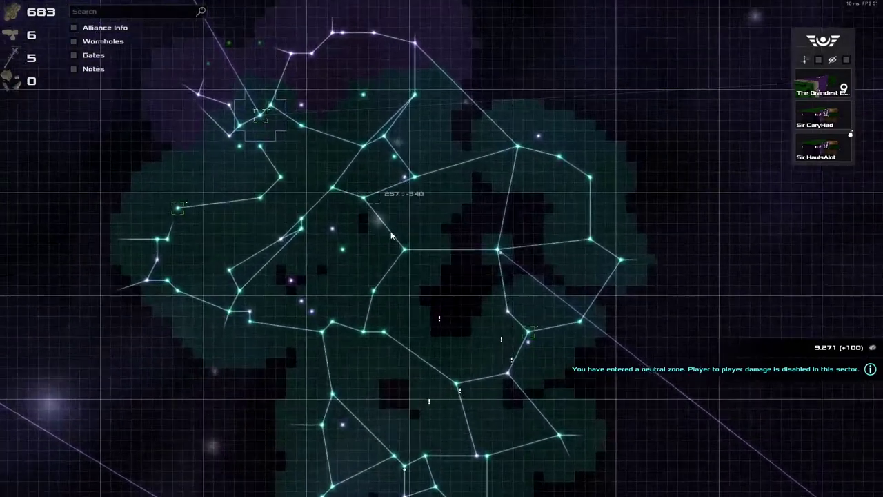
scroll(405, 316, up, 3)
scroll(405, 315, up, 2)
Pan the galaxy map to sector 246:-337, then close the map once it is the jump target
drag(406, 315, 372, 289)
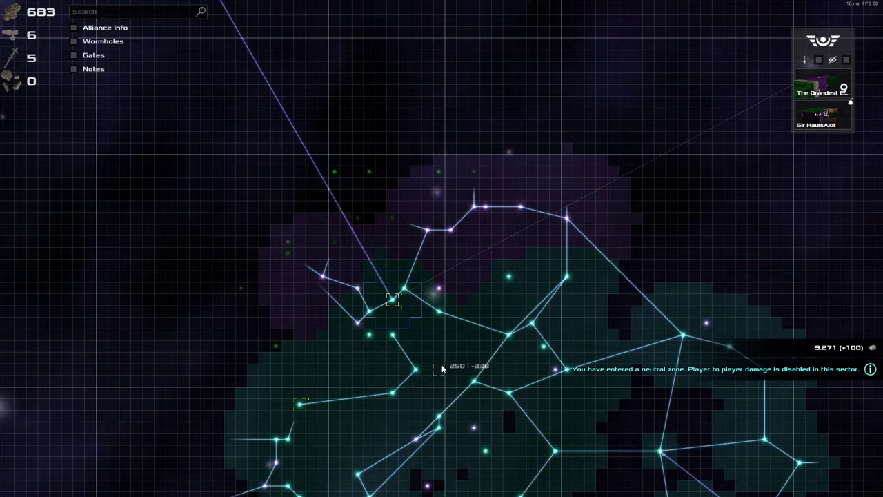
scroll(347, 182, down, 3)
scroll(325, 200, down, 2)
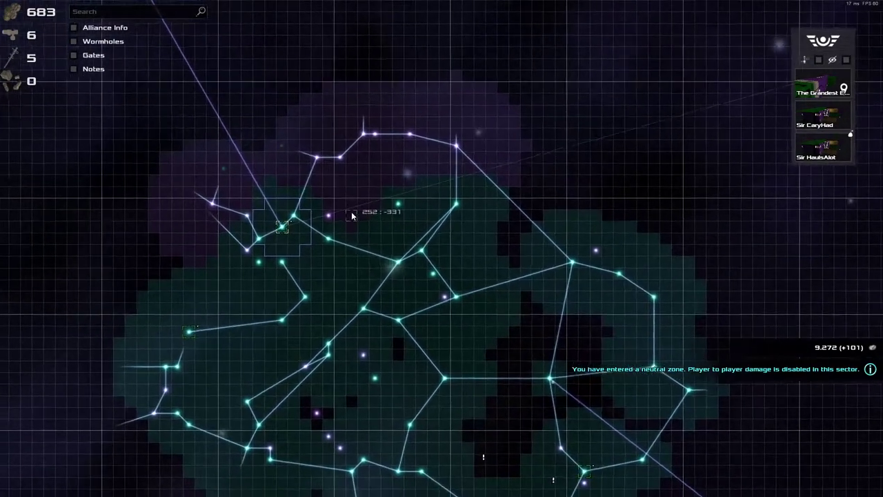
scroll(337, 220, up, 3)
scroll(341, 207, up, 3)
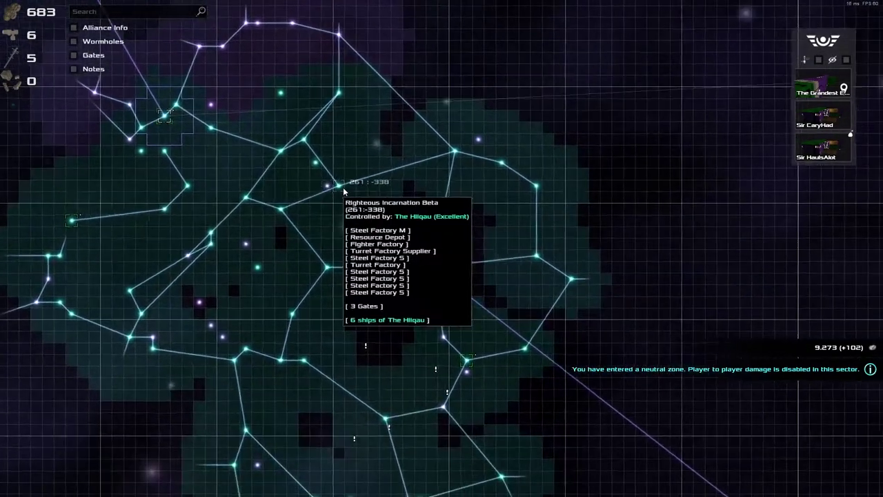
scroll(345, 196, down, 2)
scroll(163, 226, up, 2)
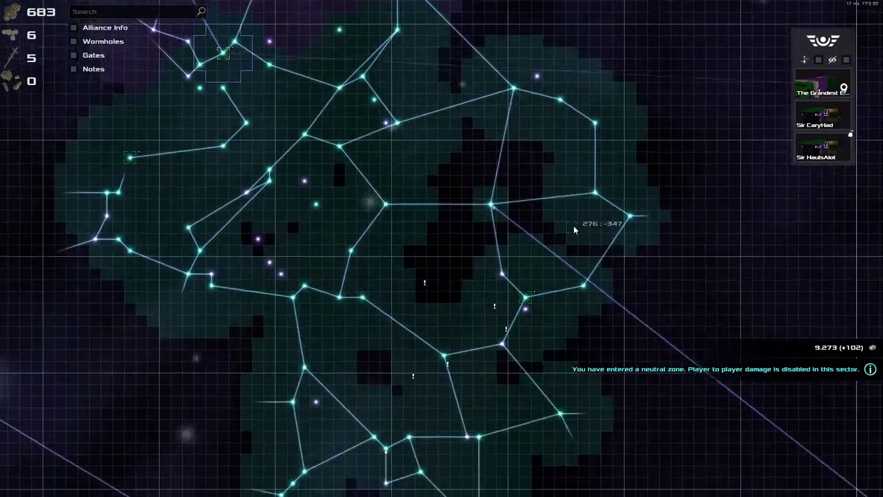
drag(580, 412, 573, 311)
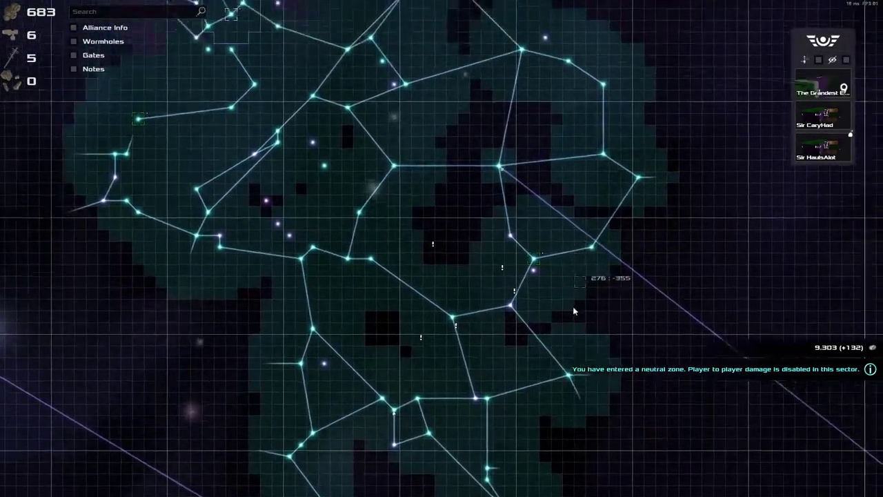
scroll(482, 276, down, 3)
drag(413, 227, 353, 295)
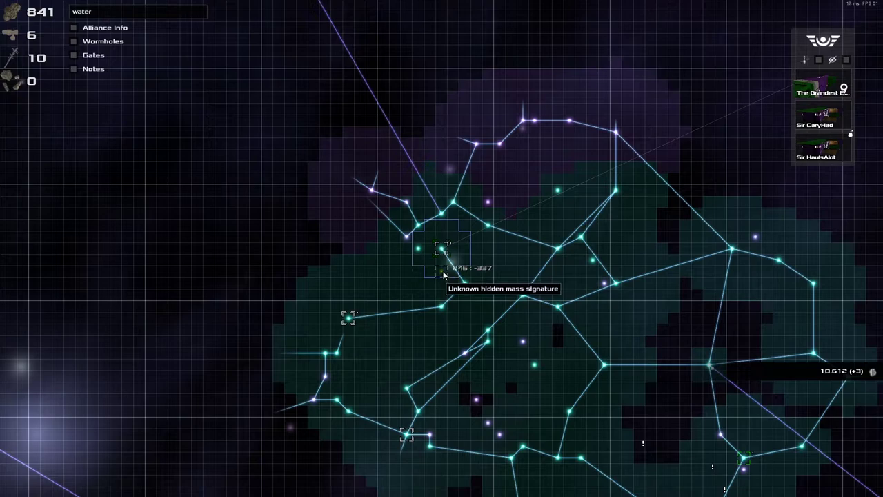
key(m)
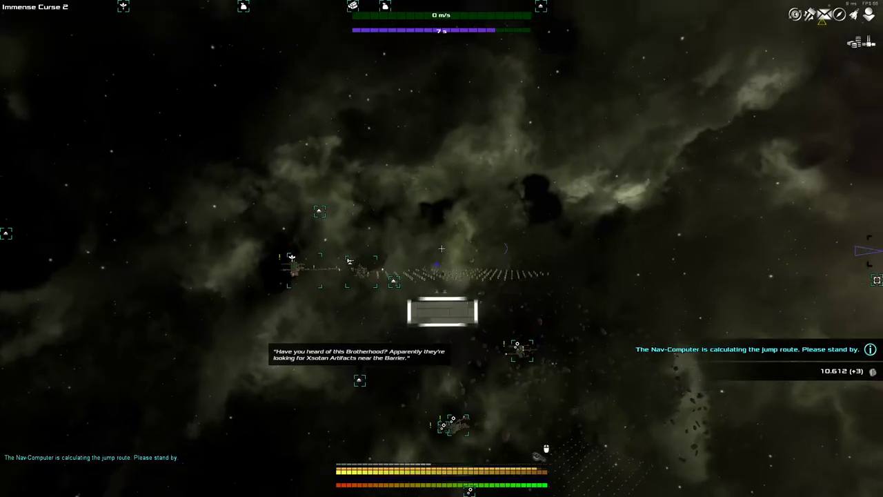
Accelerate forward and trigger the hyperspace jump to sector 246:-337
key(w)
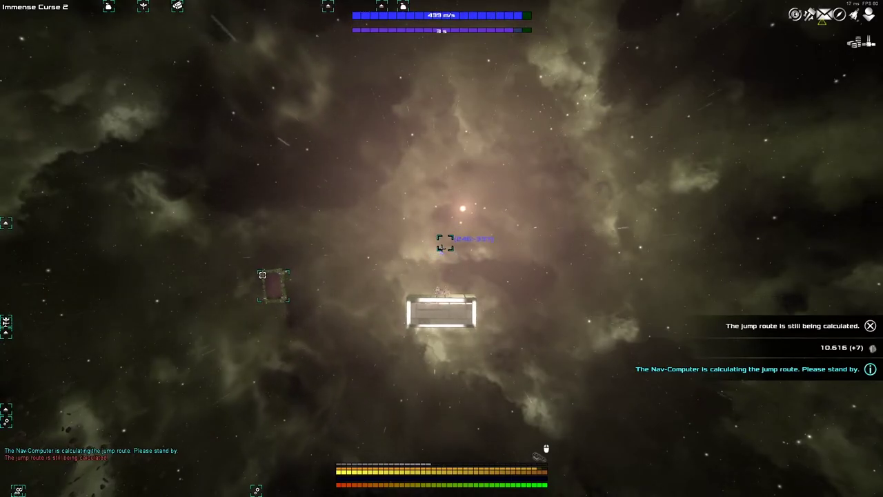
key(j)
key(j)
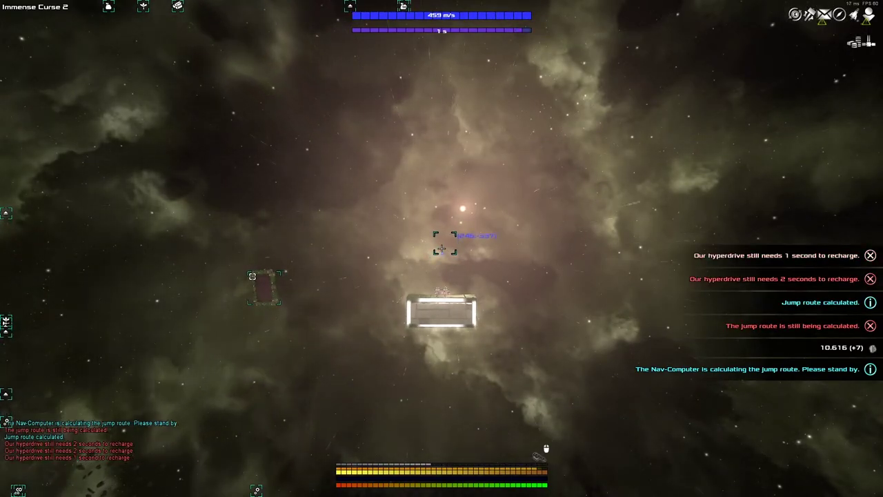
key(j)
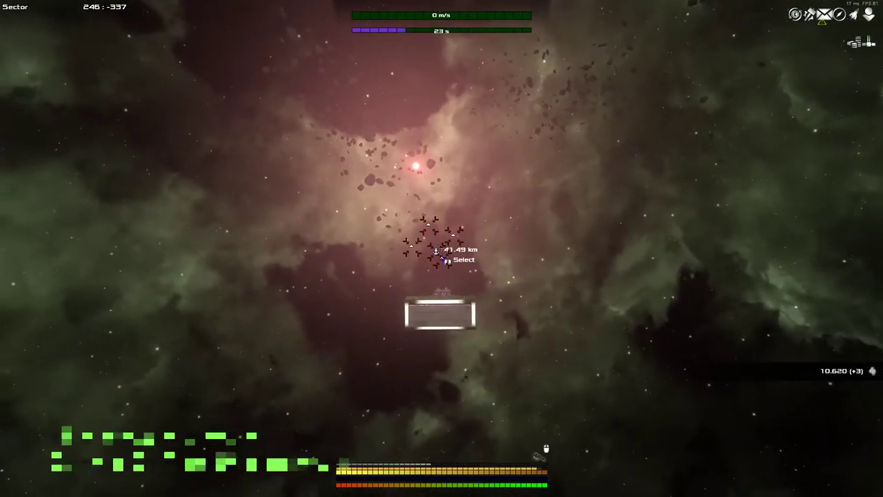
Select the pirate Shipyard, check the sector overview, then fly forward
click(445, 245)
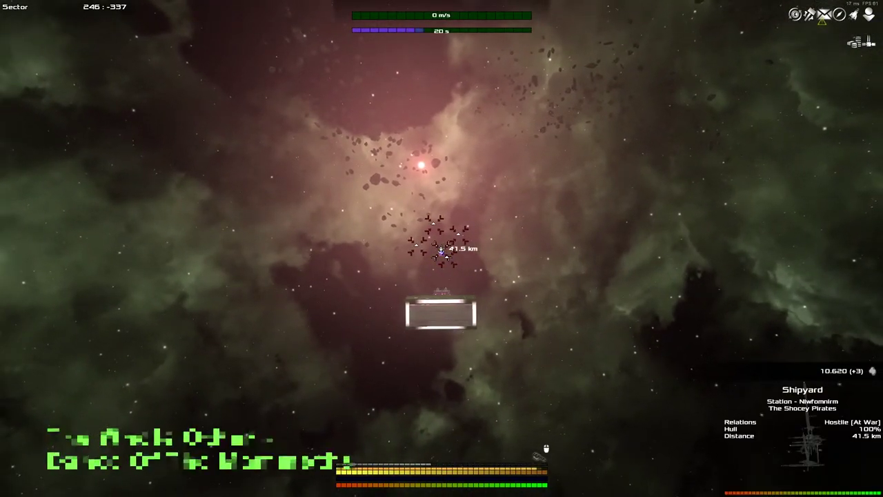
key(m)
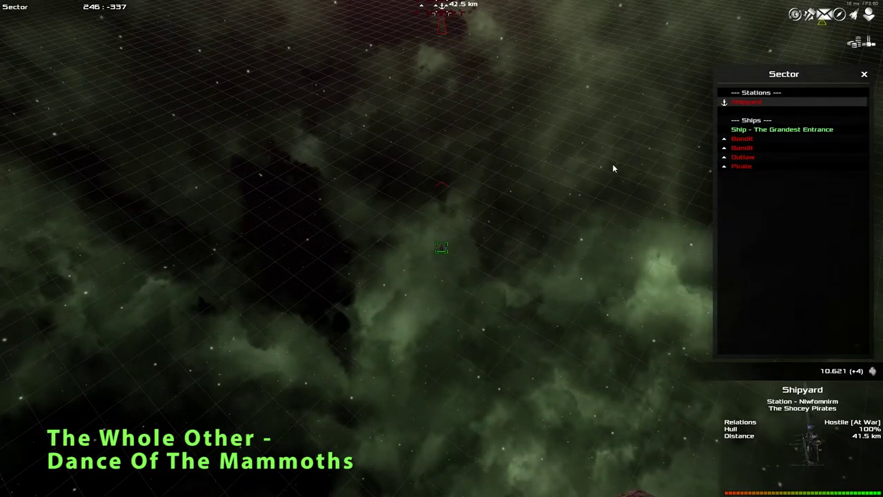
scroll(538, 146, down, 5)
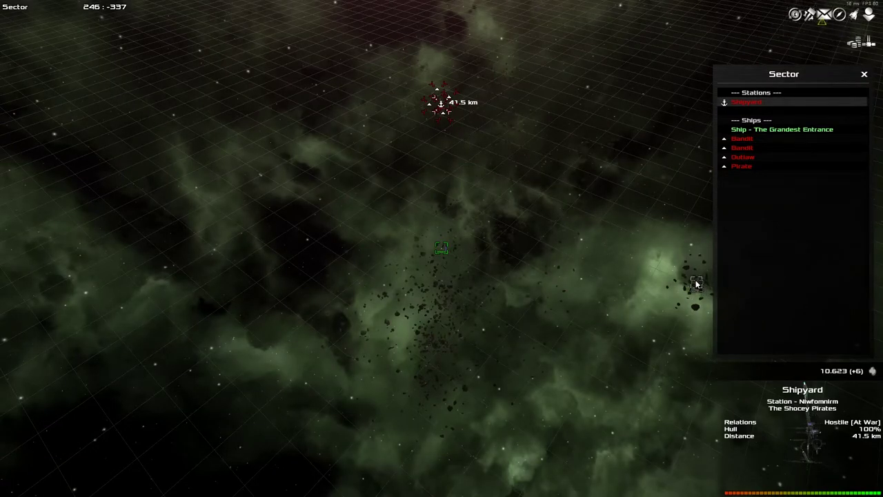
key(m)
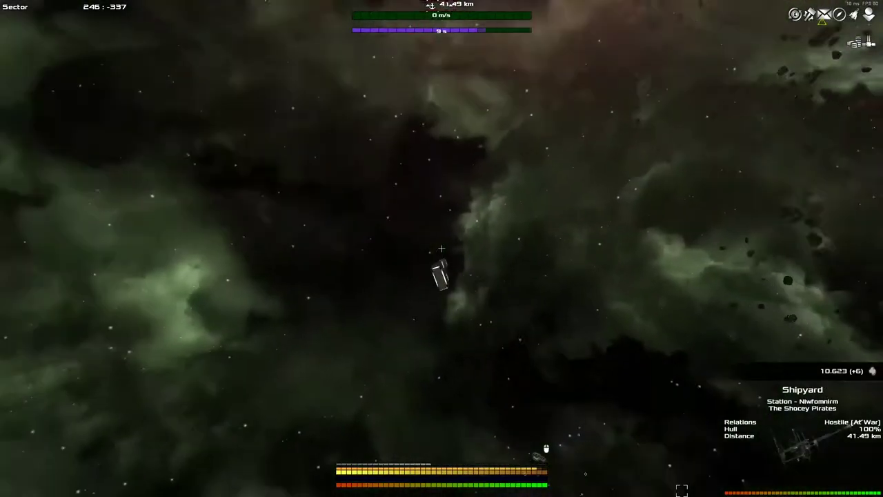
drag(442, 248, 441, 249)
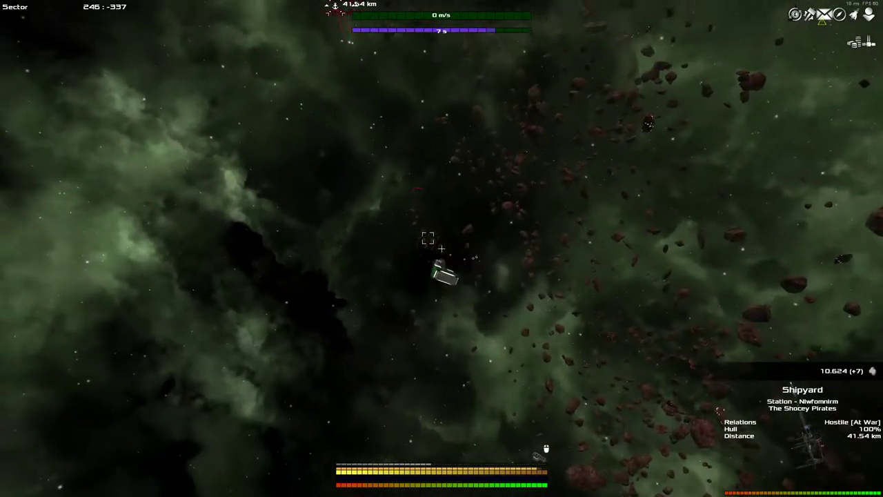
key(w)
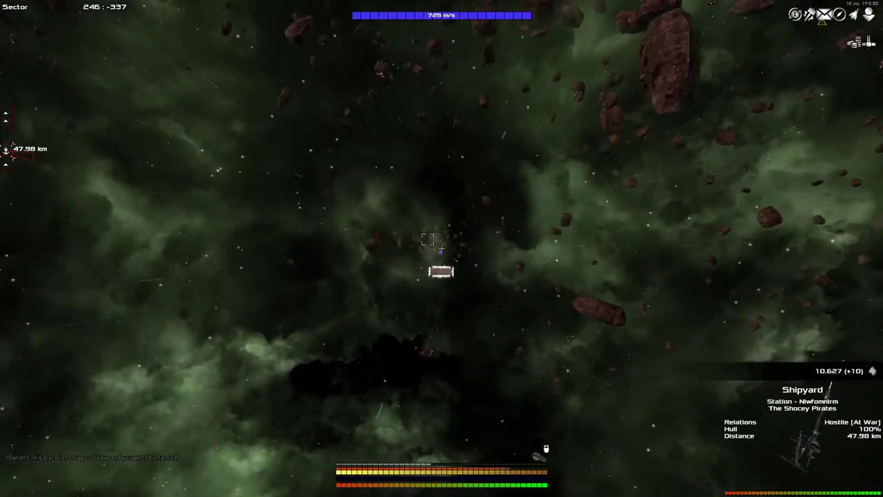
Boost through the asteroid field and stop 0.15 km from the beacon
key(space)
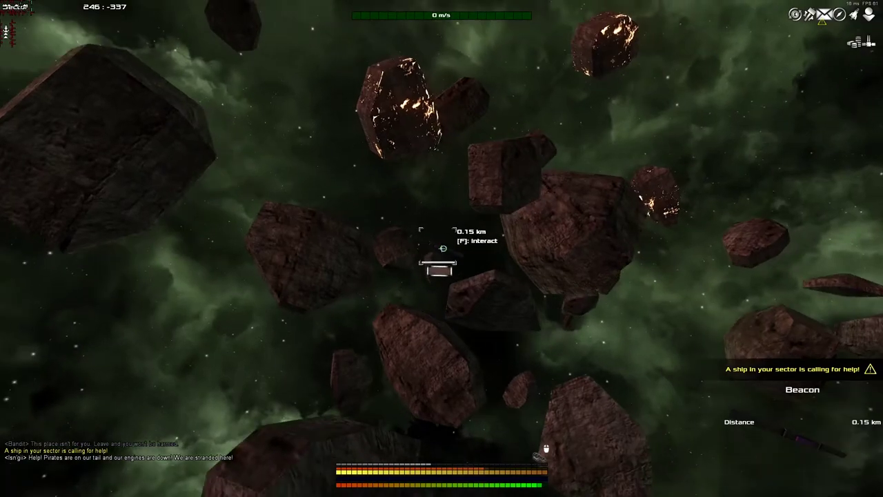
Read the beacon's Operation Exodus clue (#74 X = 228) and boost far away
key(f)
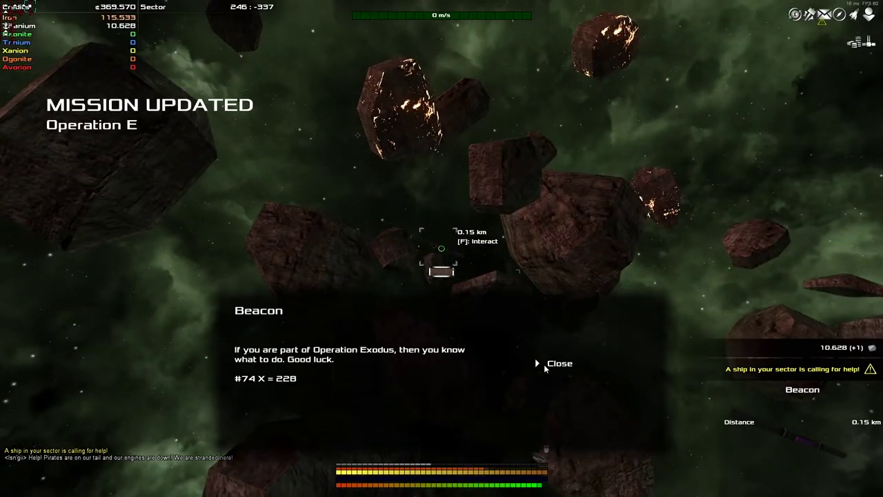
click(550, 363)
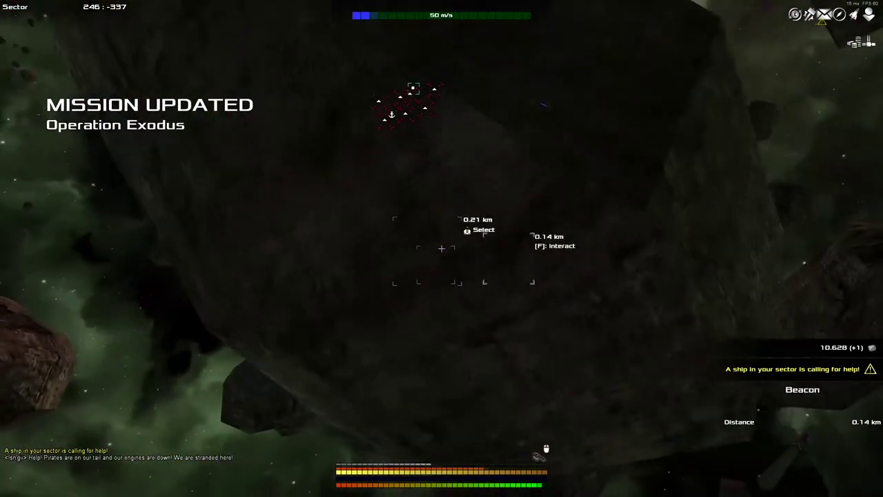
key(w)
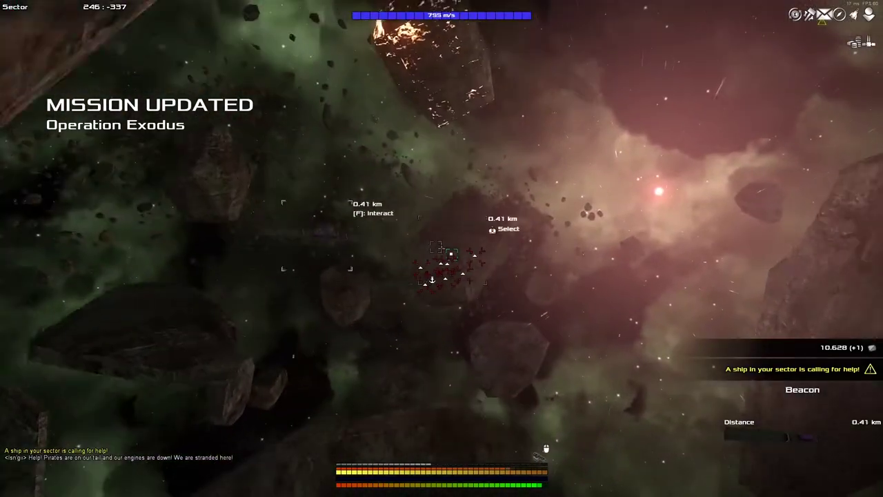
key(w)
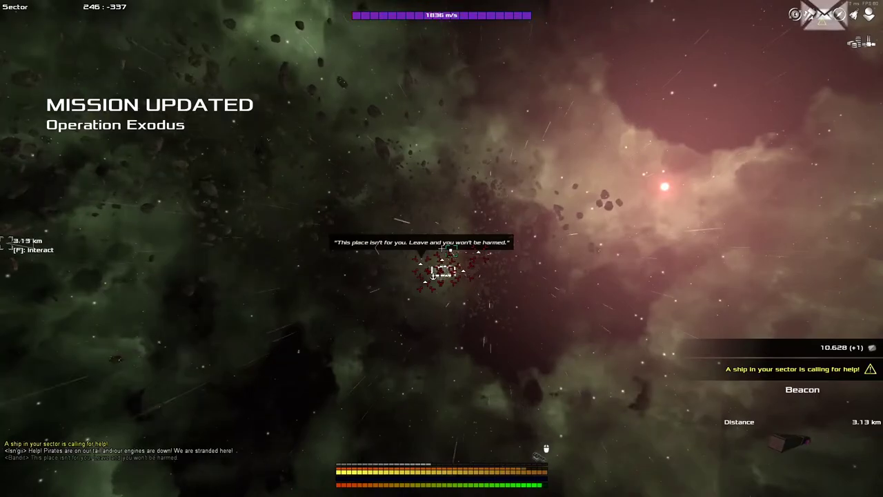
key(w)
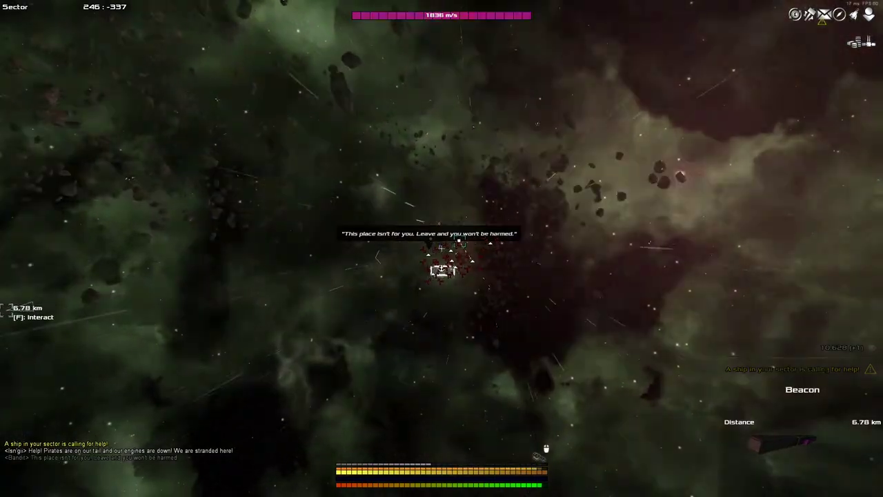
key(w)
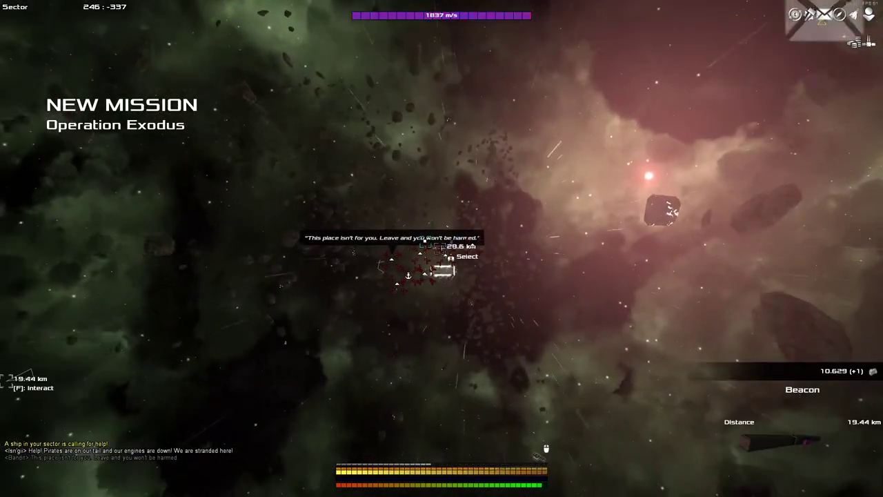
key(w)
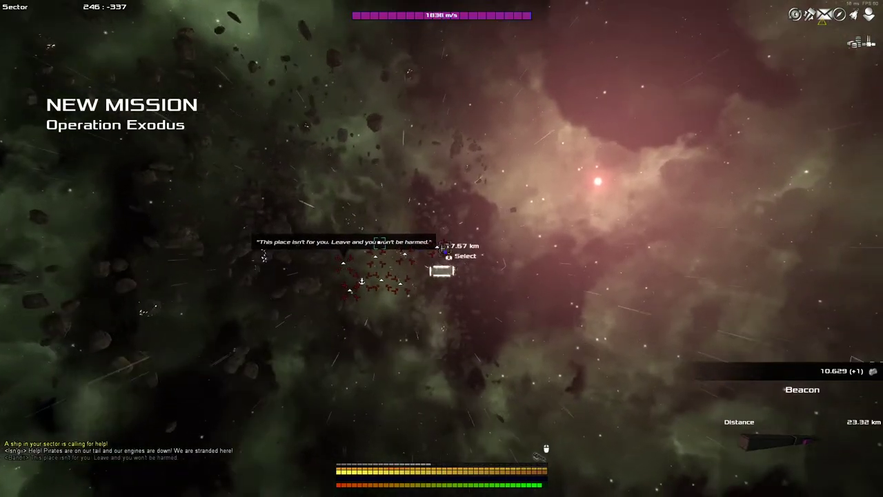
key(w)
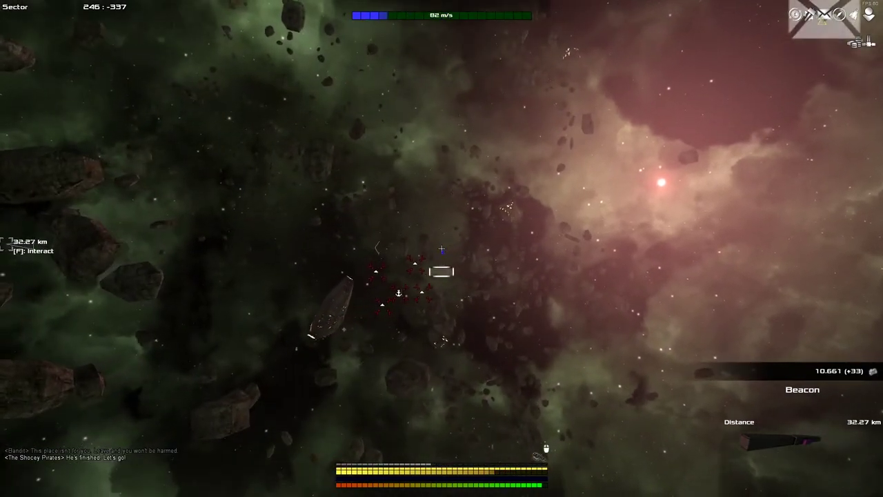
drag(441, 247, 441, 248)
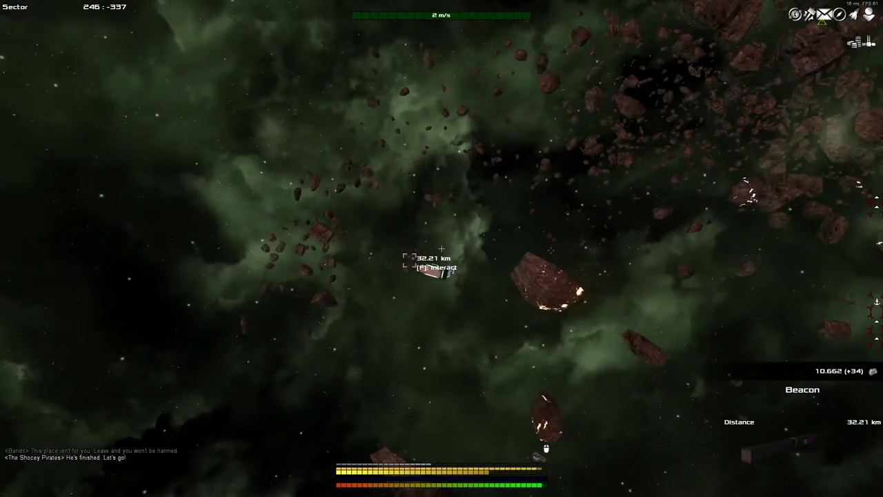
key(space)
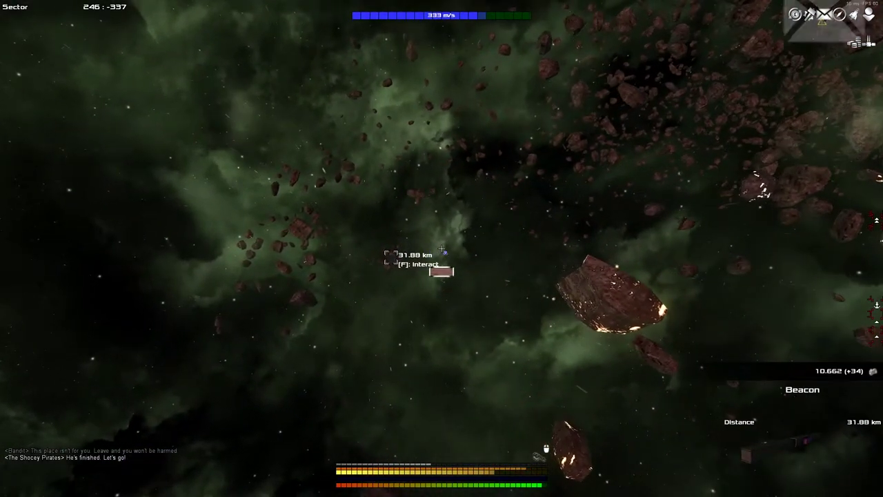
drag(442, 248, 442, 249)
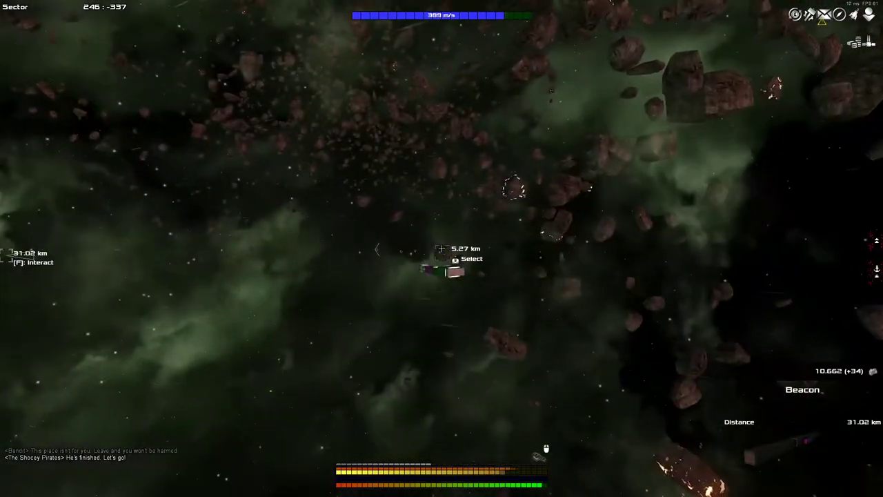
Review Operation Exodus in the mission log, then open the galaxy map
key(p)
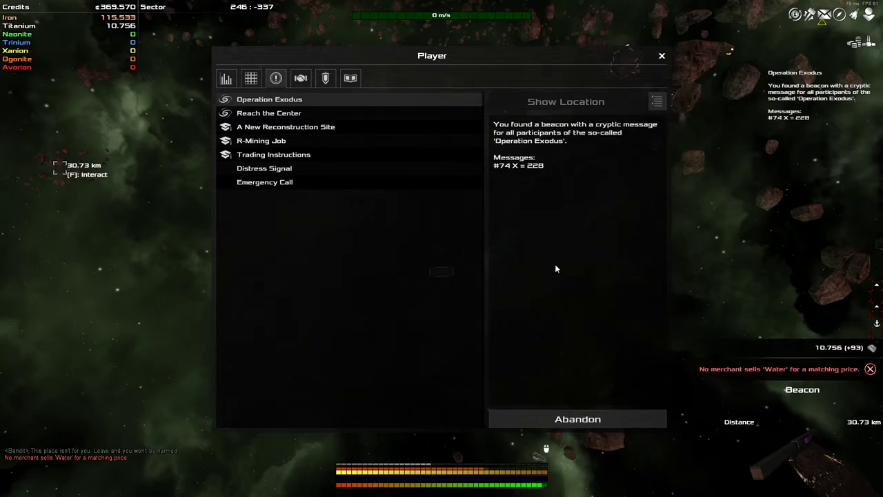
key(Escape)
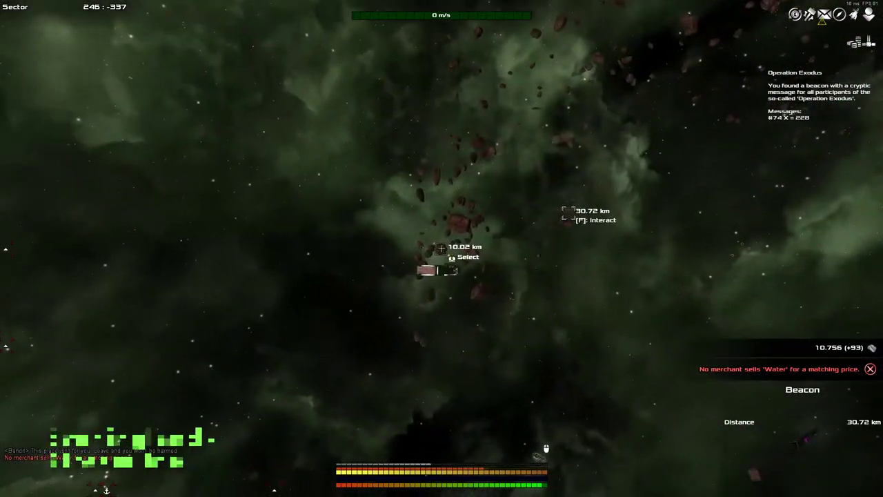
key(m)
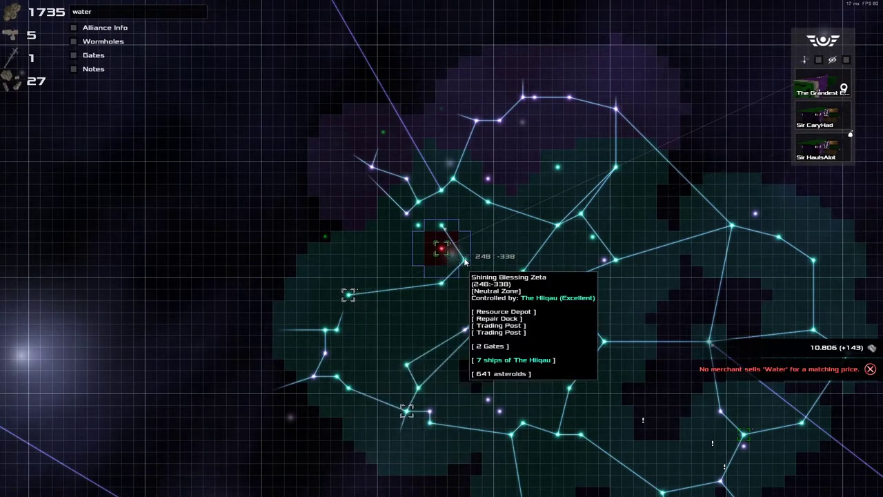
Bring up actions for the adjacent sector and pan the map around the green region
right_click(461, 260)
drag(578, 283, 327, 271)
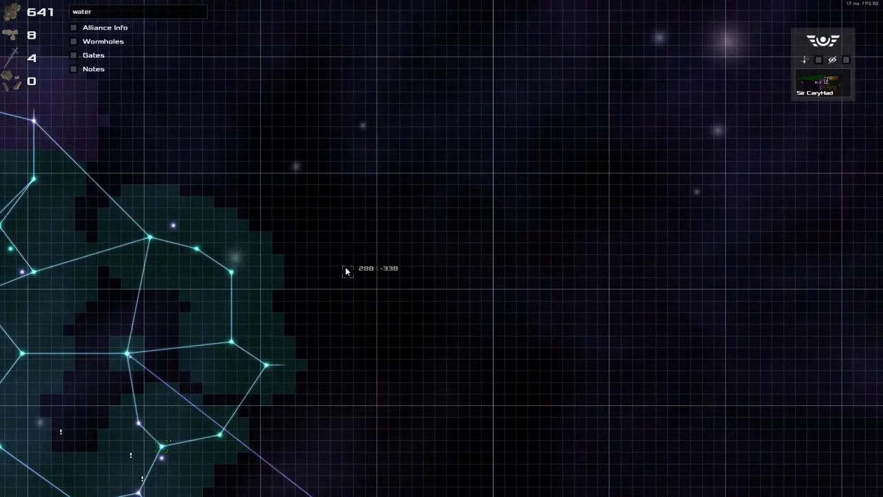
drag(345, 266, 338, 207)
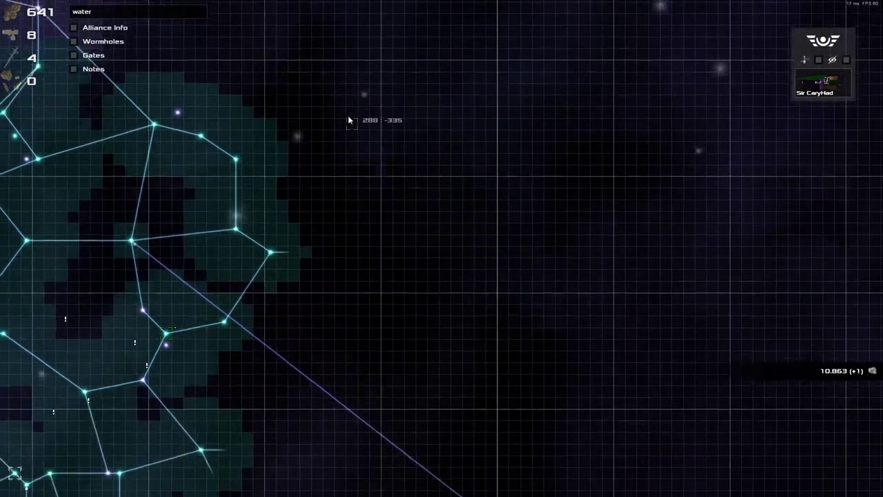
drag(335, 270, 311, 456)
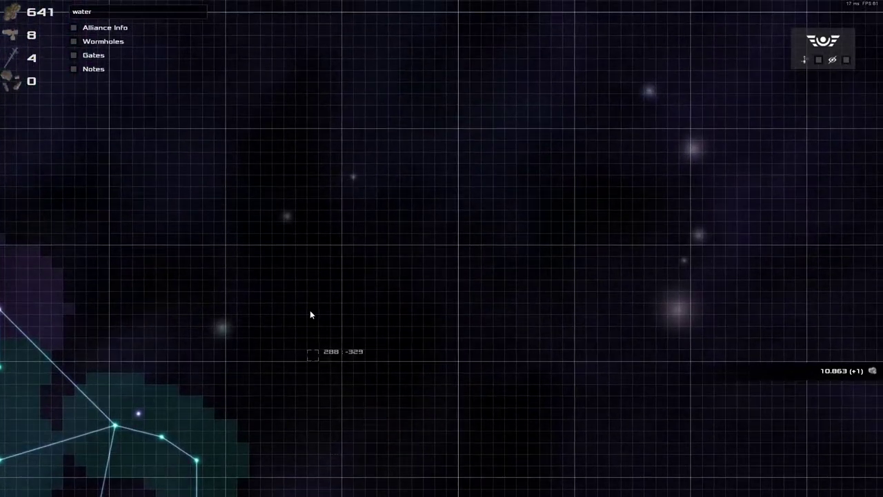
drag(324, 64, 325, 331)
mouse_move(343, 44)
mouse_down()
mouse_move(326, 287)
mouse_move(307, 396)
mouse_up()
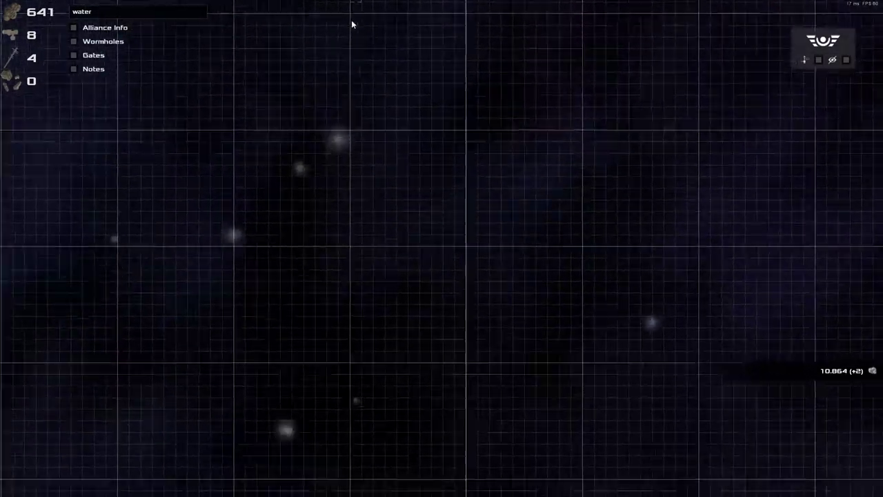
drag(351, 20, 357, 393)
drag(361, 111, 336, 377)
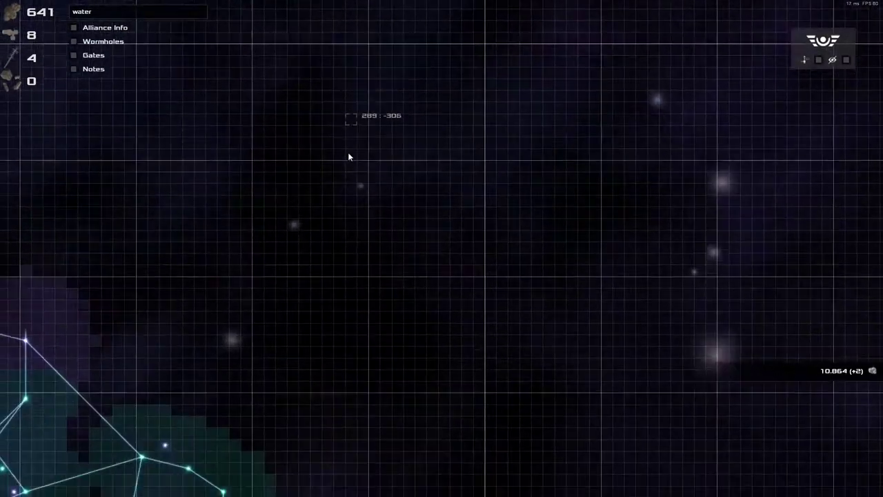
mouse_move(348, 152)
mouse_down()
mouse_move(345, 442)
mouse_move(350, 252)
mouse_up()
Pan the galaxy map south past the settled region to the bottom edge
drag(344, 365, 353, 166)
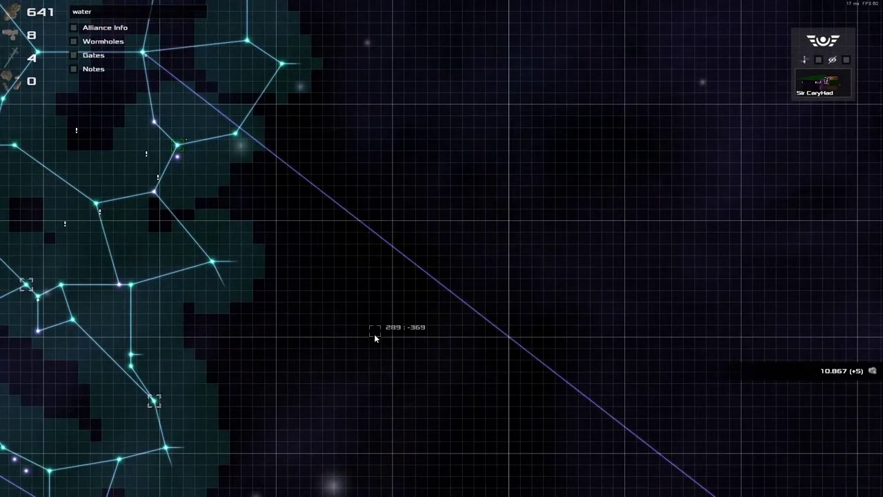
drag(374, 334, 385, 159)
drag(381, 345, 382, 207)
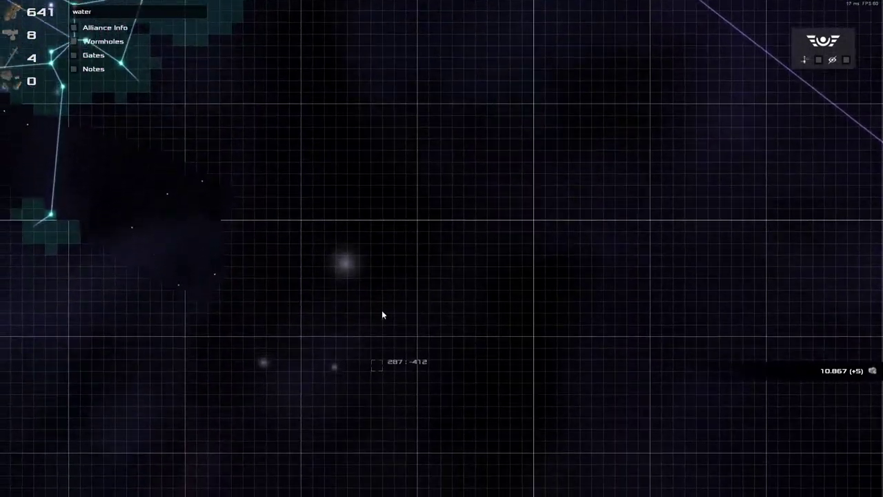
drag(382, 315, 387, 138)
drag(399, 404, 384, 252)
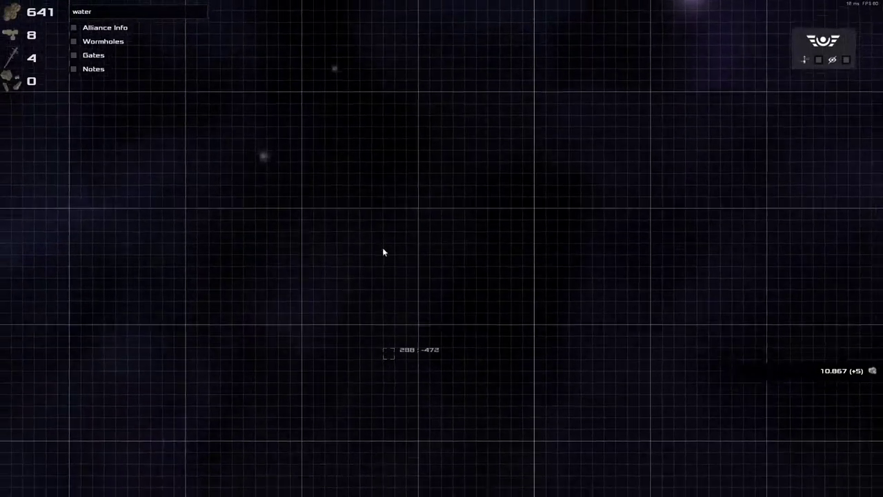
drag(391, 352, 378, 230)
Calculate a jump route to the chosen sector and return to flight
key(m)
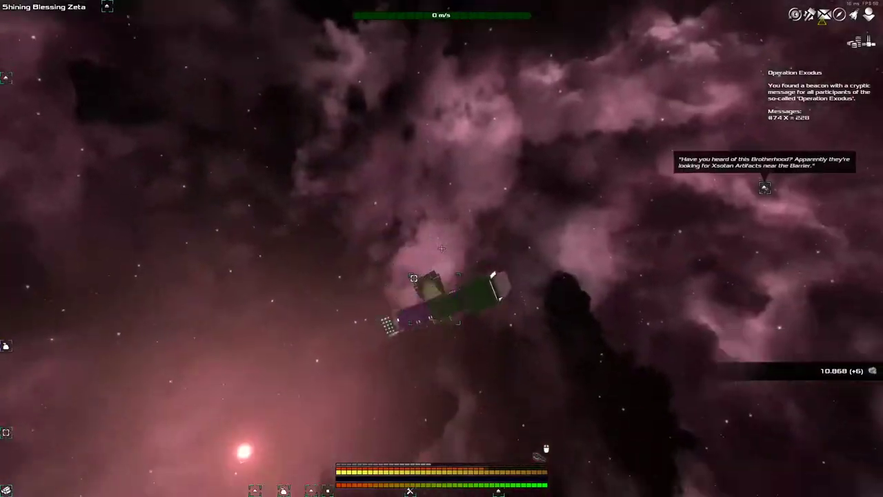
key(m)
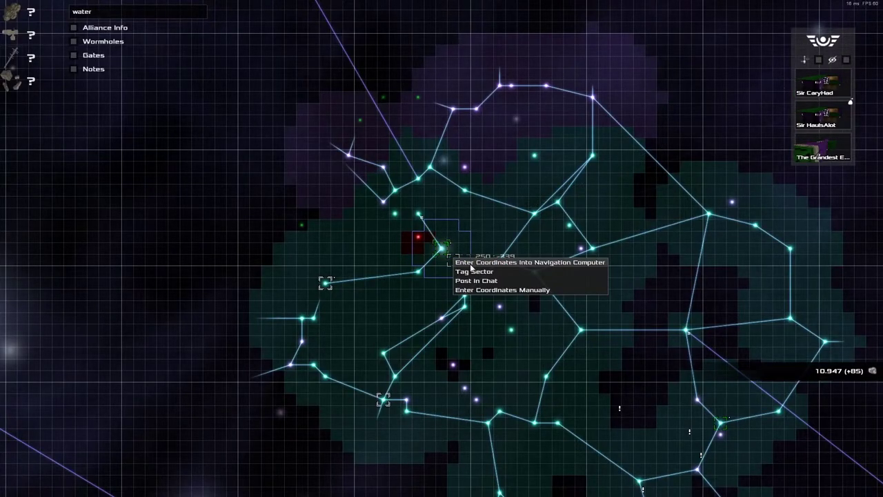
click(470, 264)
key(m)
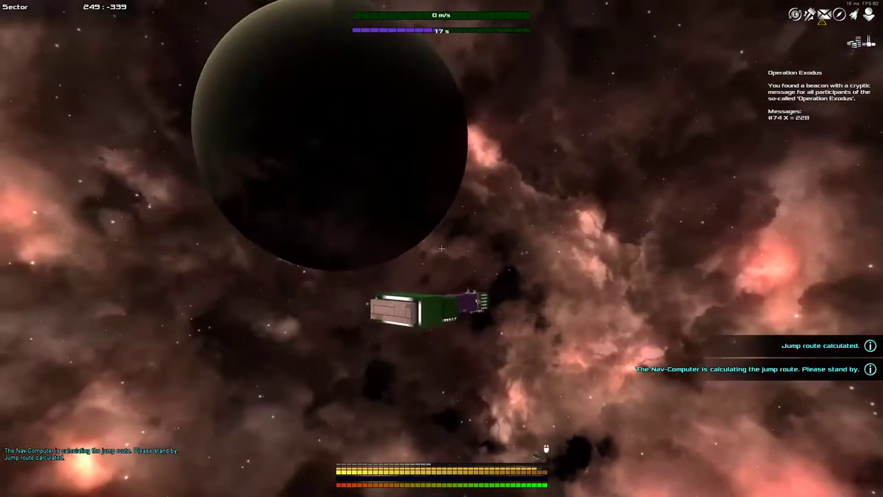
Check the ships and wormhole in the sector overview, then reopen the galaxy map
key(F9)
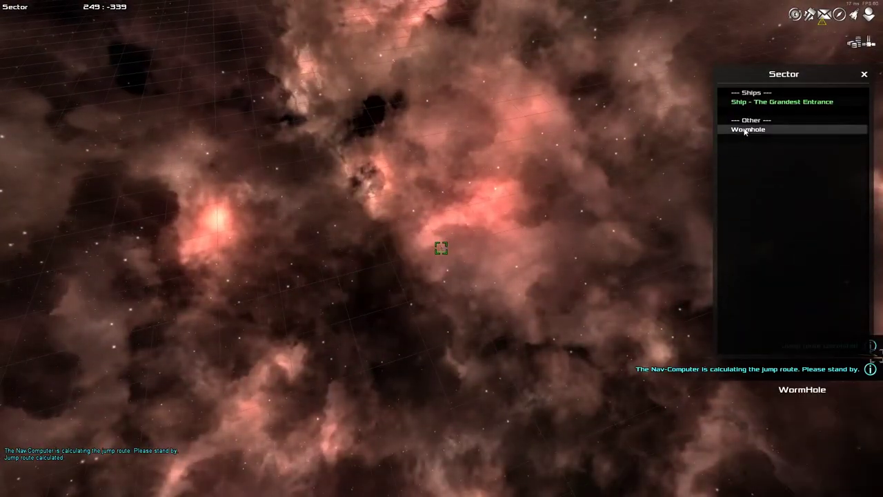
key(F9)
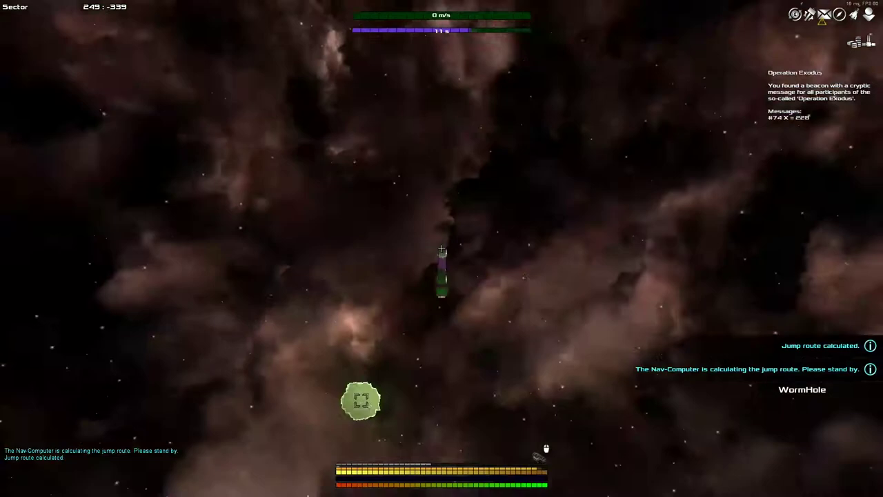
key(m)
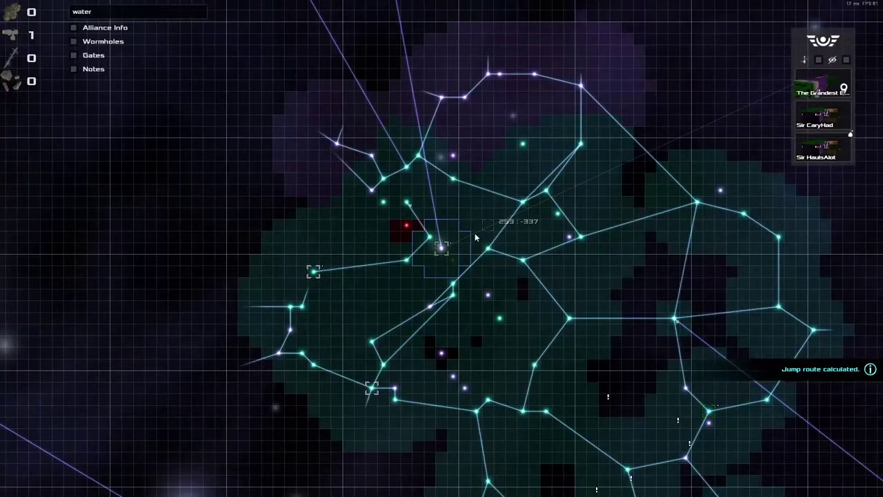
scroll(474, 237, down, 4)
scroll(474, 237, down, 4)
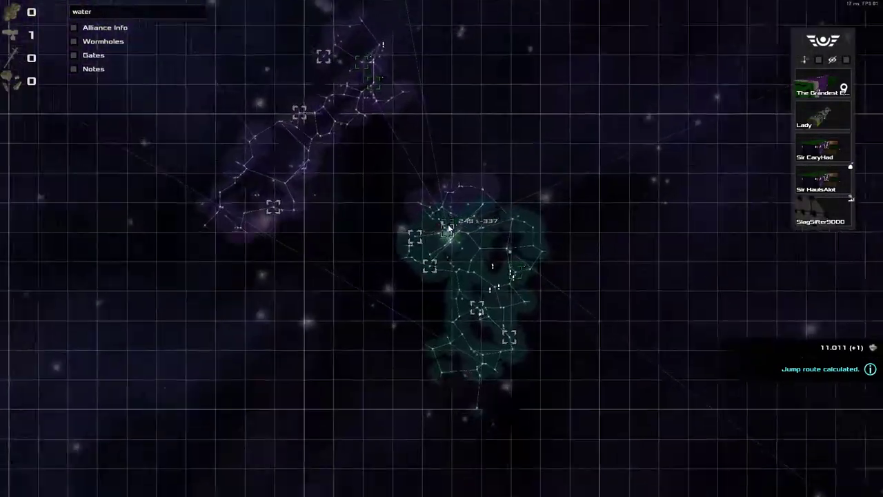
scroll(449, 228, up, 5)
Pan the galaxy map north toward sector 168:114, then head for the wormhole
drag(485, 169, 525, 356)
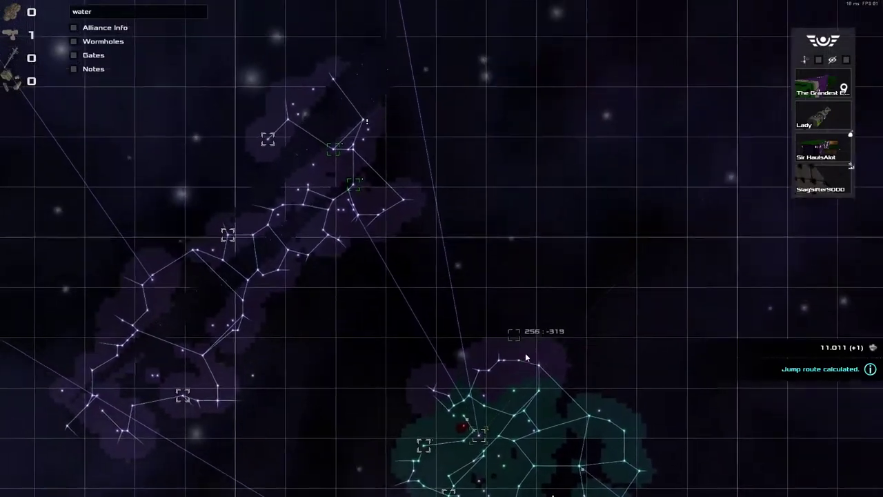
drag(483, 207, 511, 386)
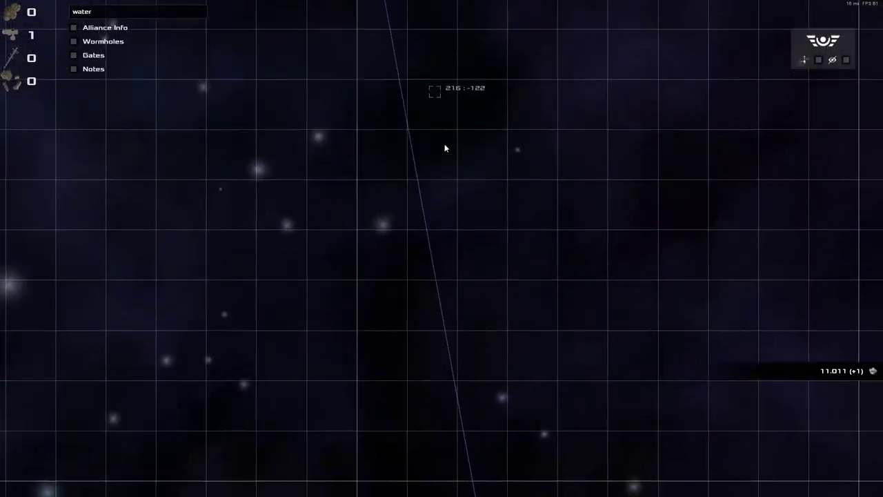
drag(445, 148, 490, 383)
drag(439, 53, 503, 435)
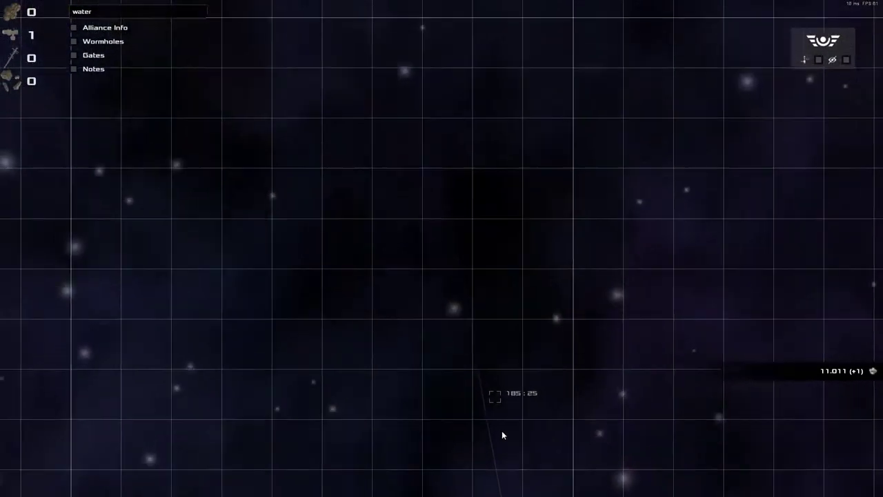
drag(423, 14, 441, 112)
key(w)
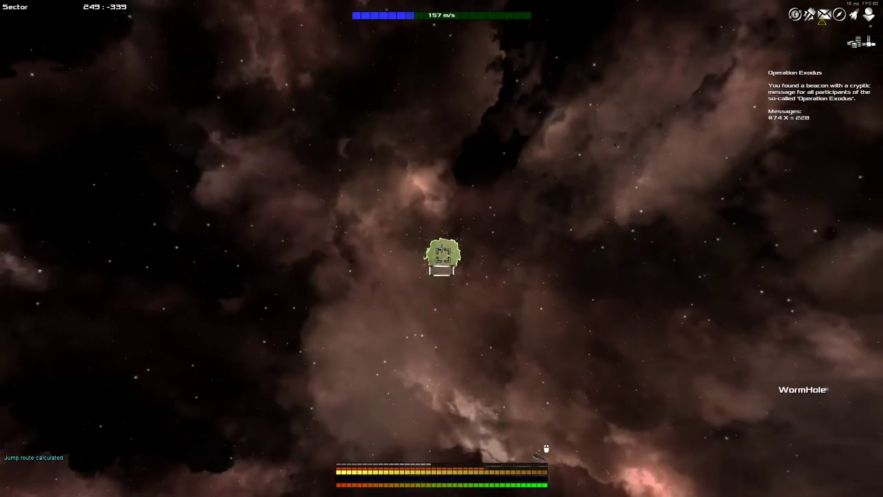
Accelerate into the wormhole, easing off speed on entry
key(w)
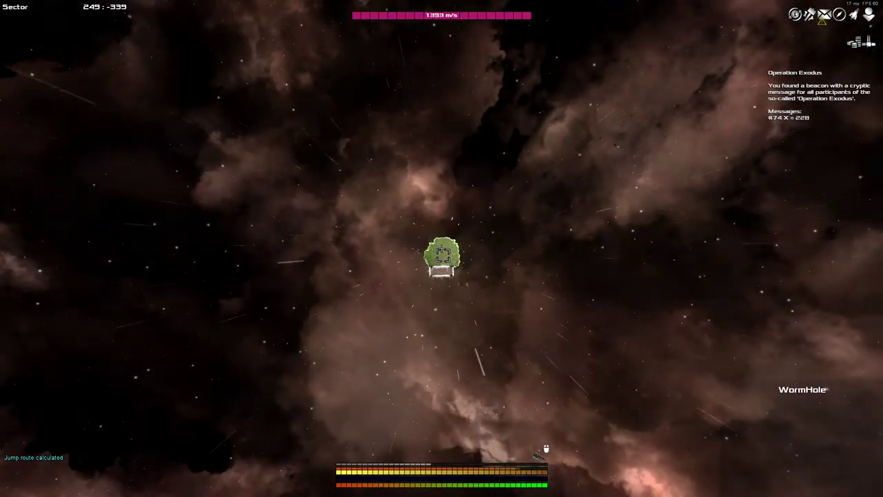
key(s)
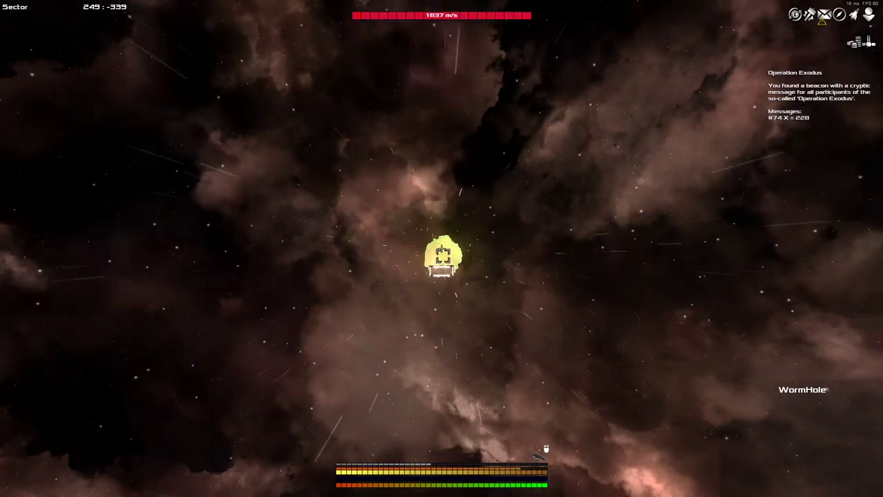
key(w)
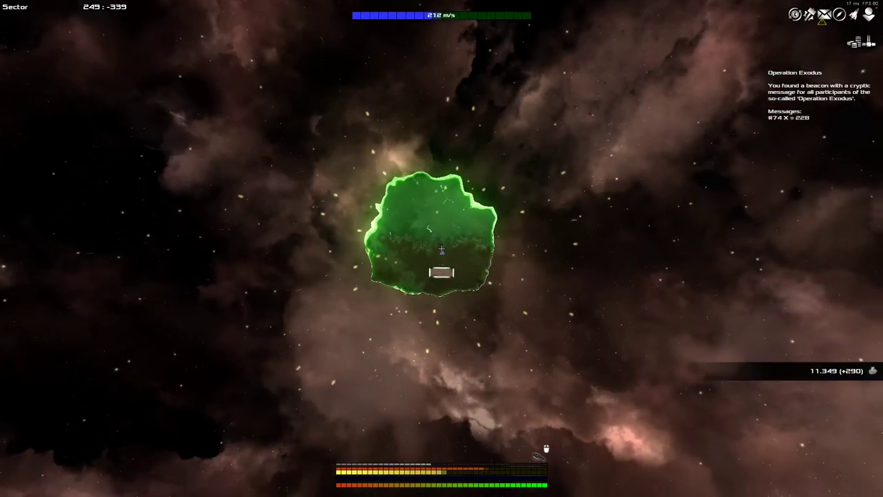
key(w)
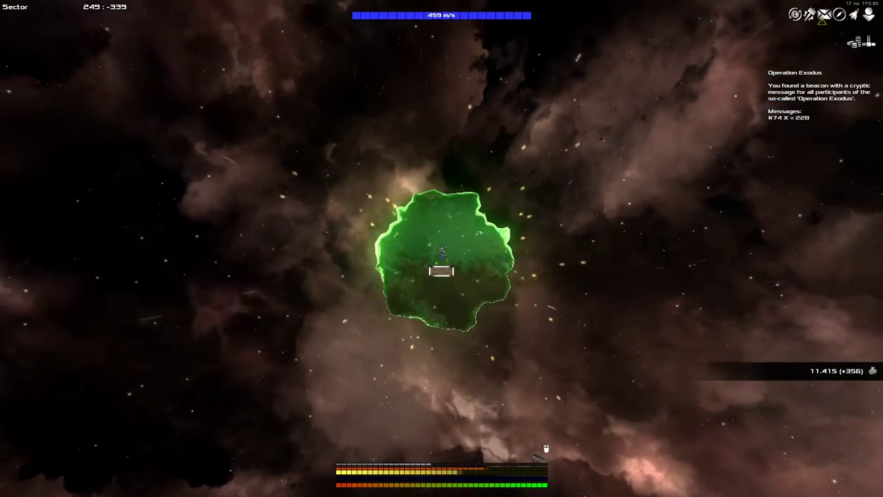
key(w)
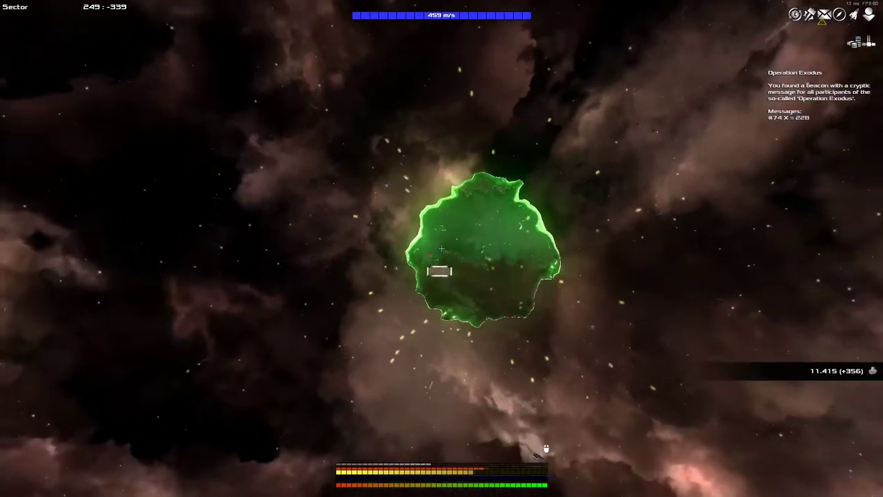
key(w)
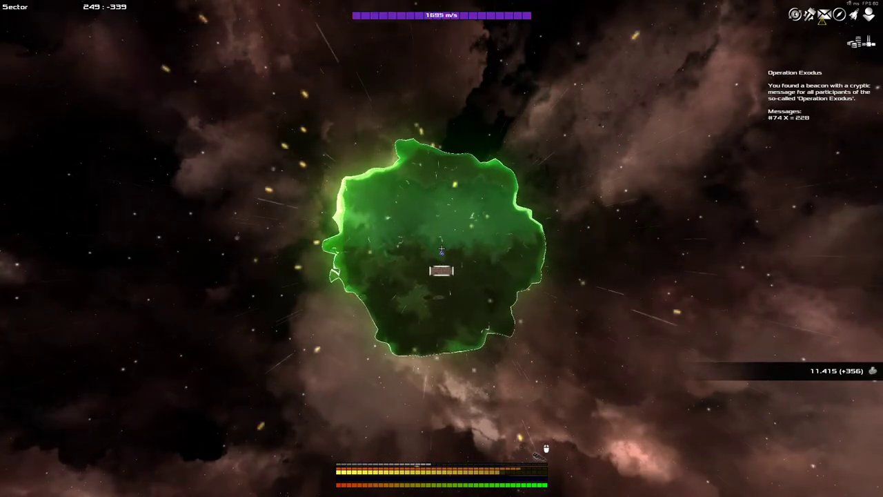
key(s)
key(s)
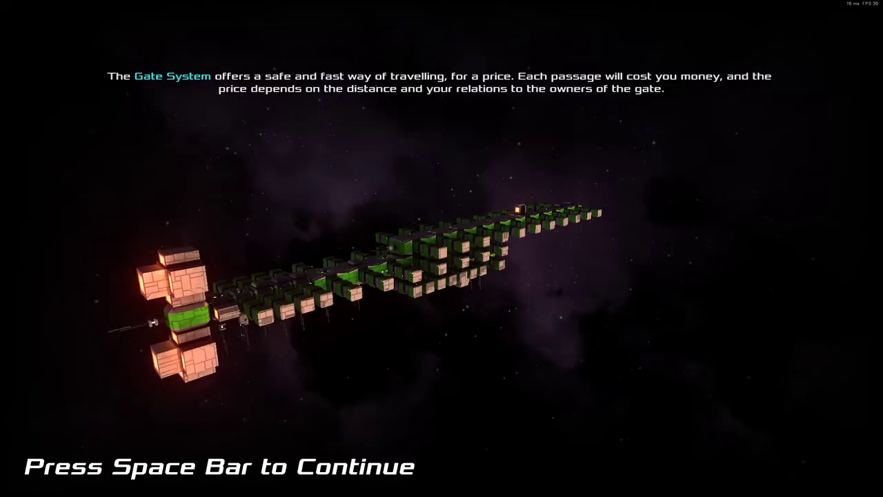
Dismiss the loading tip in sector 115:395 and check the sector overview
key(space)
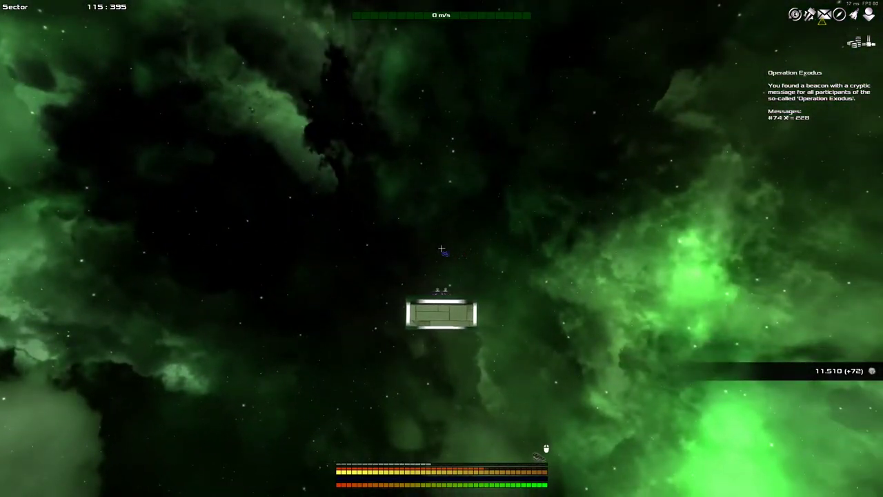
key(F9)
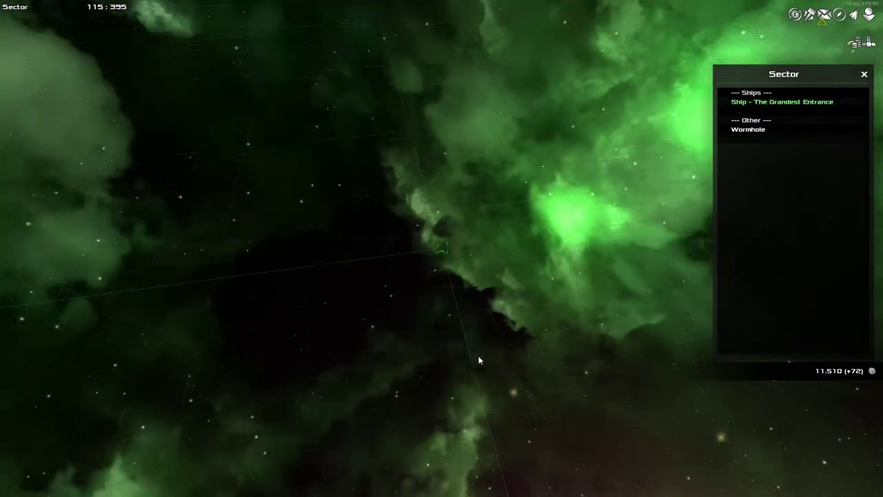
key(F9)
Locate the fleet ship markers on the galaxy map around sector 115:395, then close the map
key(m)
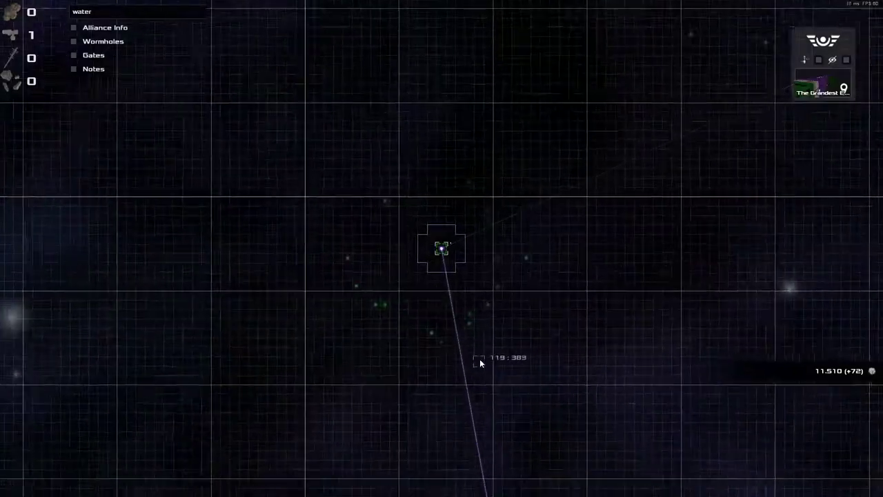
scroll(440, 306, down, 5)
scroll(455, 331, down, 5)
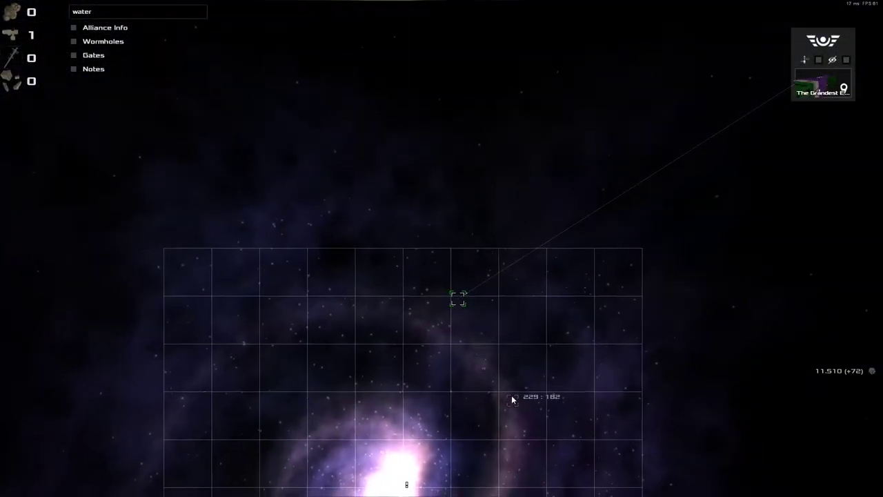
scroll(511, 395, up, 2)
scroll(470, 207, down, 3)
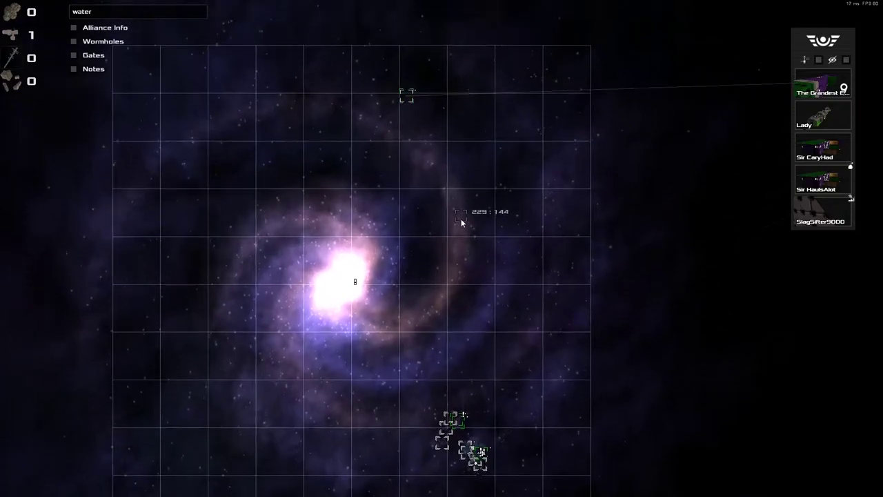
scroll(461, 218, up, 3)
scroll(402, 117, up, 4)
scroll(420, 171, up, 4)
scroll(425, 172, up, 3)
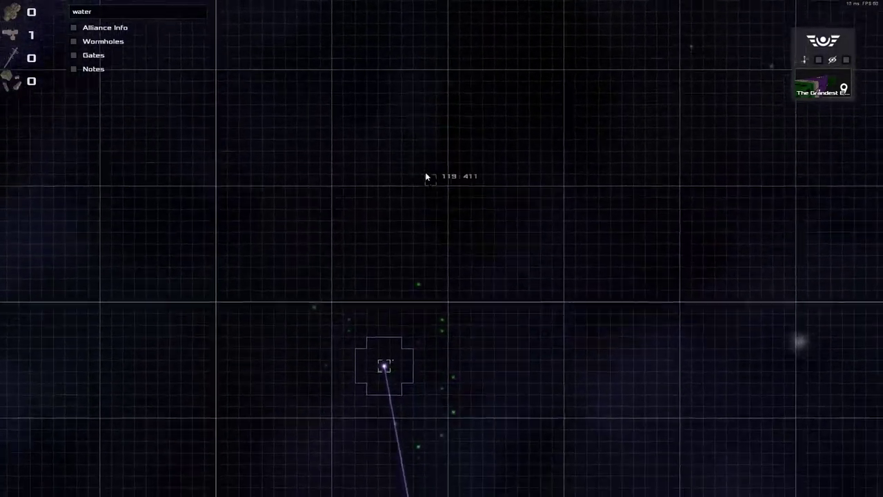
scroll(419, 331, up, 2)
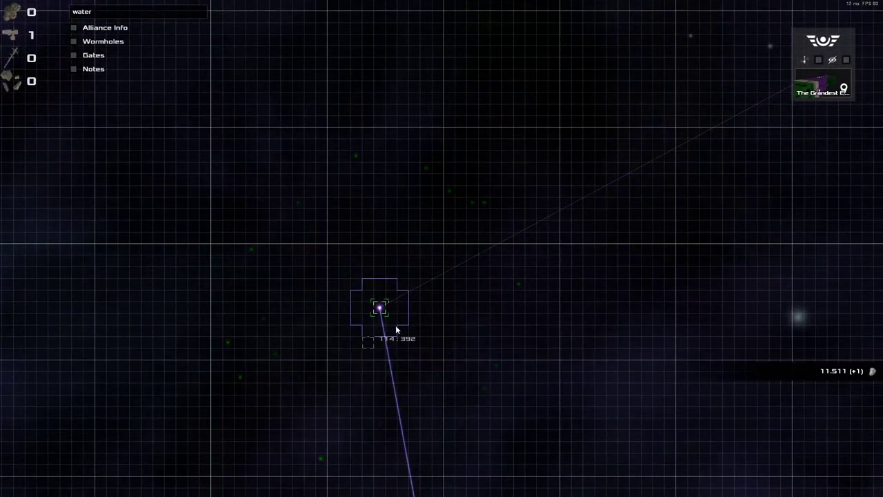
scroll(396, 325, up, 5)
scroll(406, 323, up, 2)
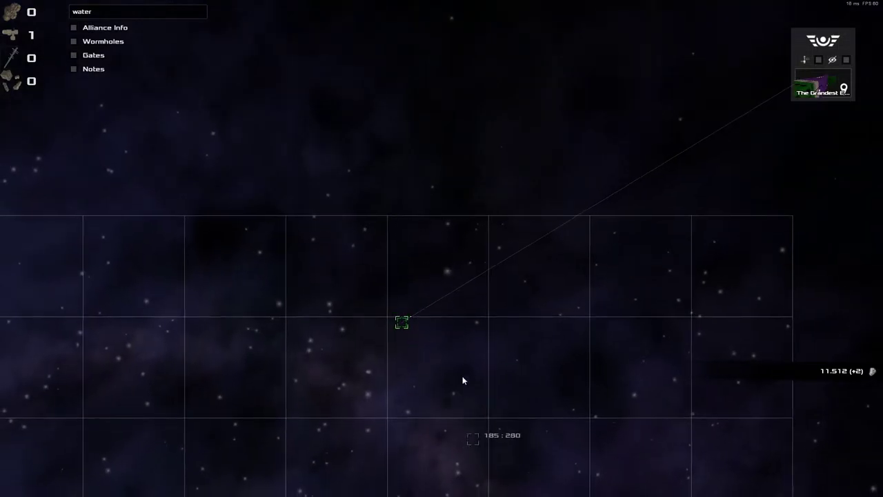
scroll(463, 380, down, 6)
scroll(427, 345, up, 5)
scroll(379, 273, up, 4)
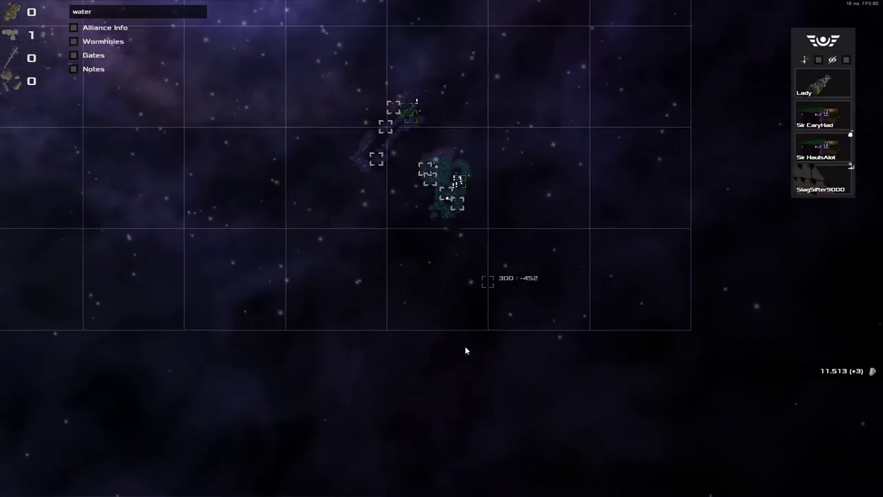
key(w)
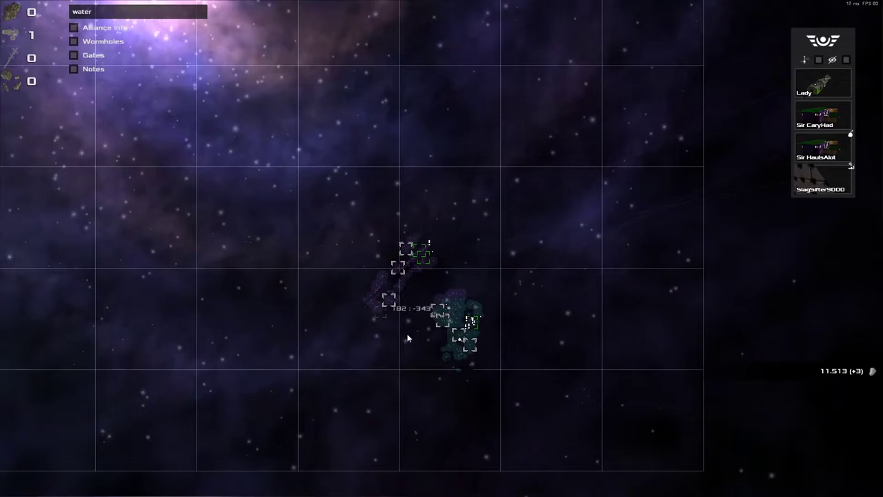
key(m)
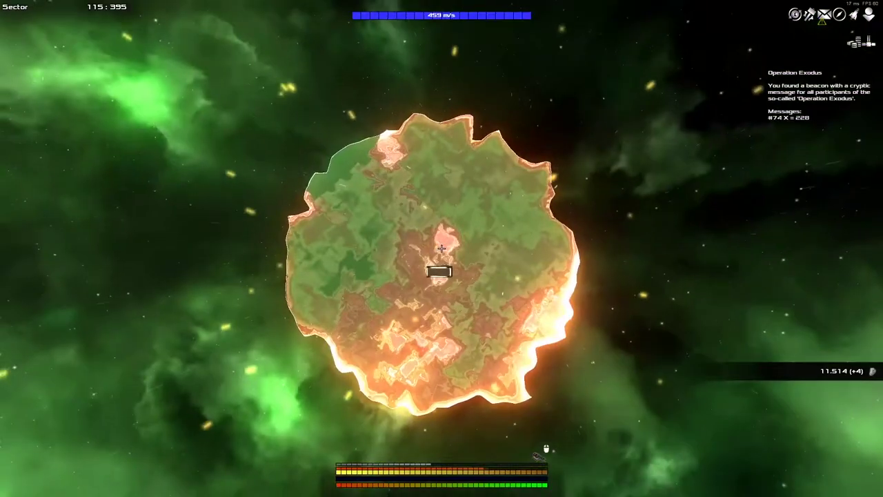
Plot a jump route to Shining Blessing Beta while accelerating toward the wormhole
key(w)
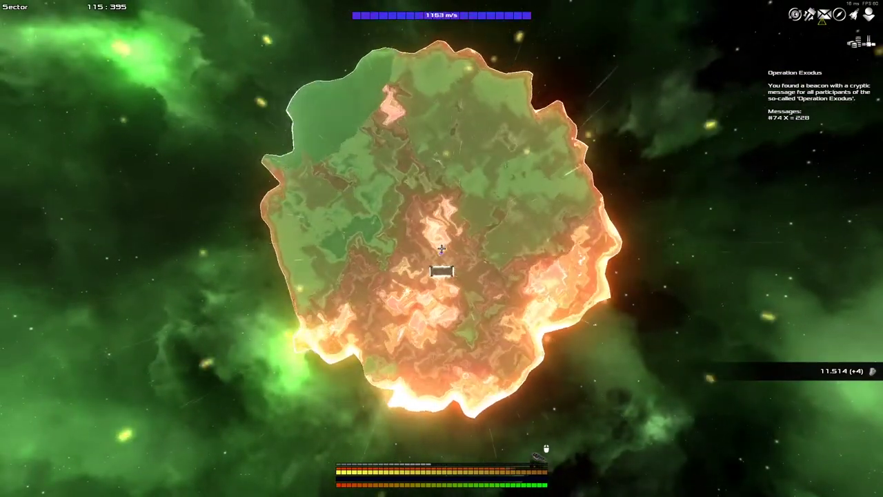
key(w)
key(m)
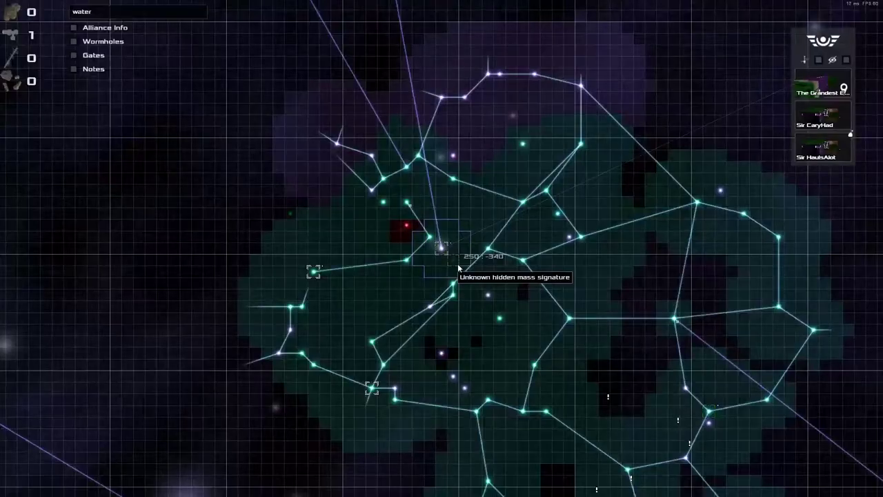
click(466, 267)
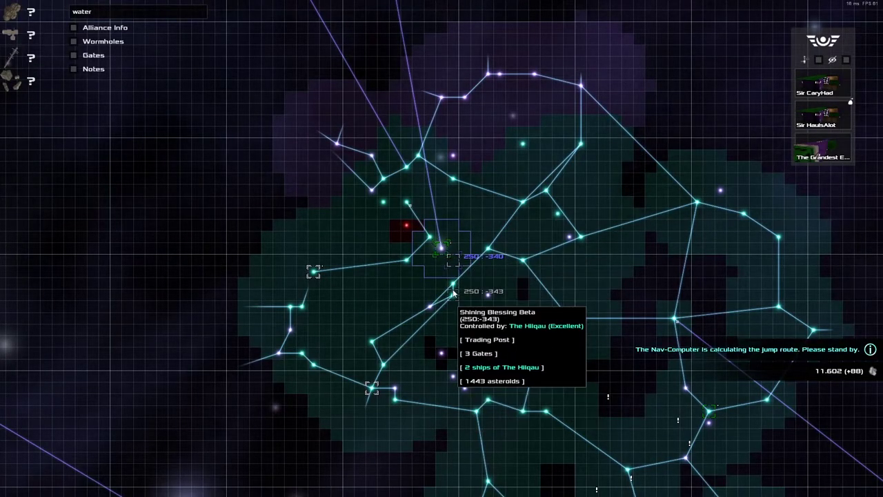
key(m)
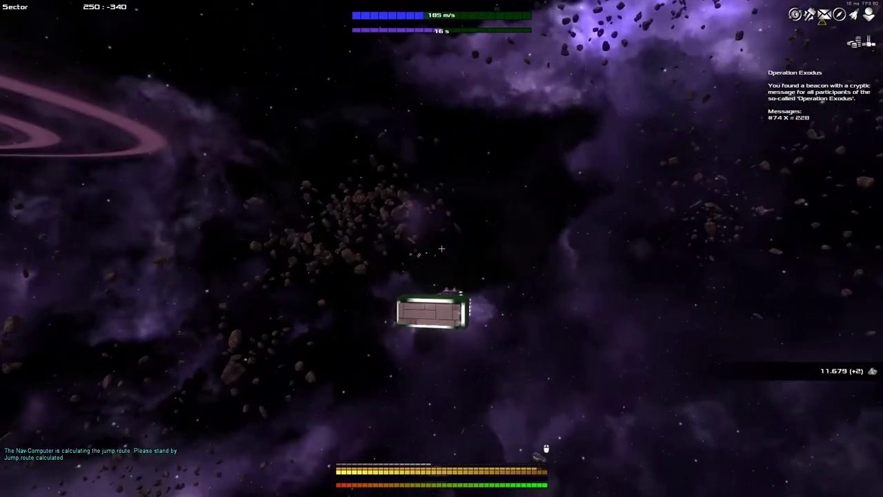
Fly forward, then bring the ship to a full stop facing the ringed planet
key(F9)
key(F9)
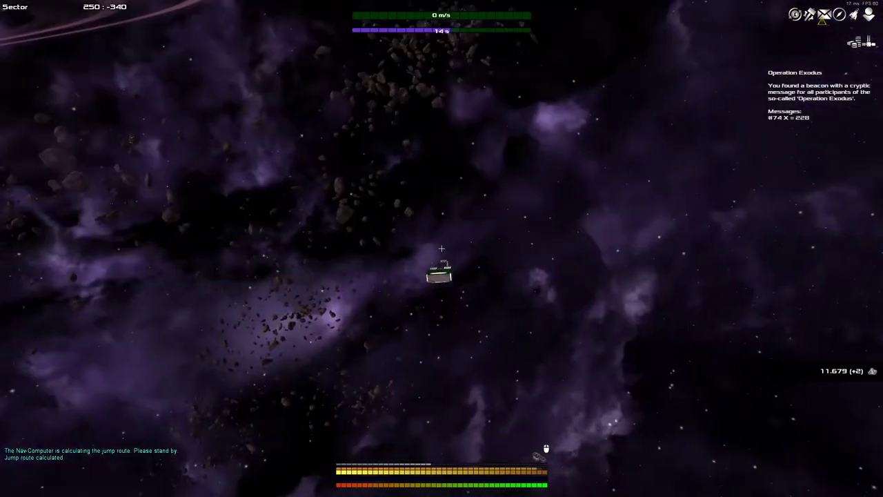
key(w)
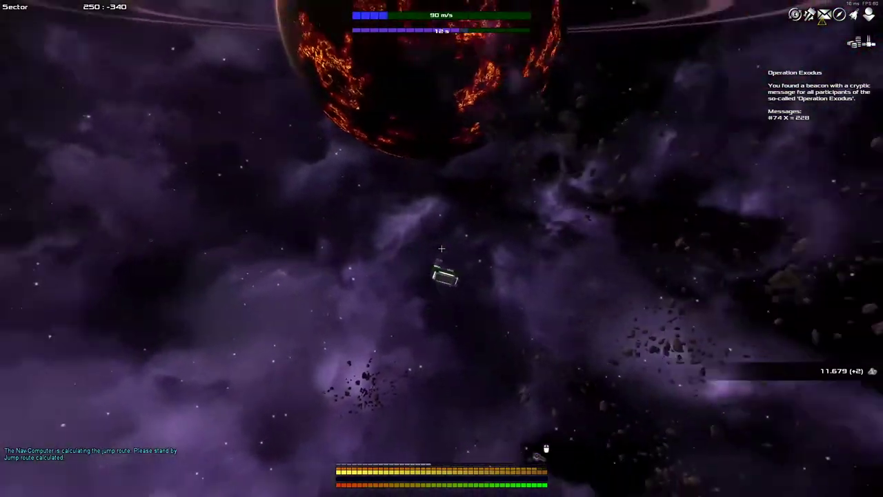
key(s)
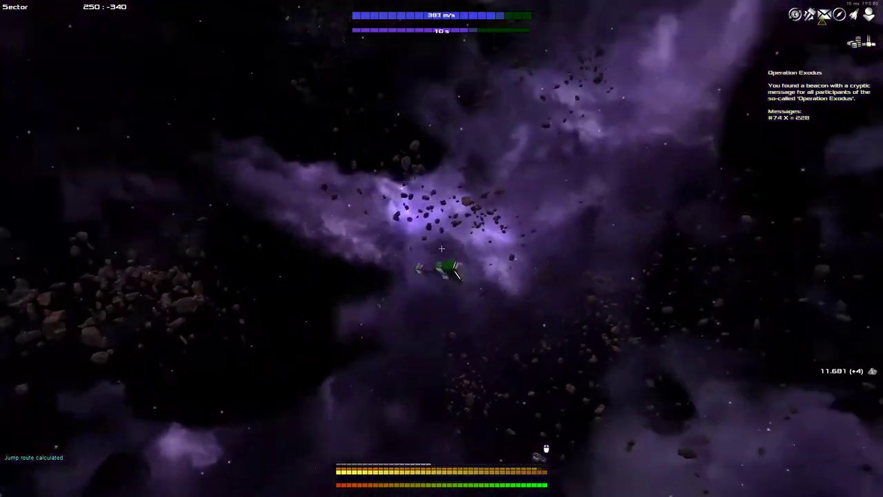
key(s)
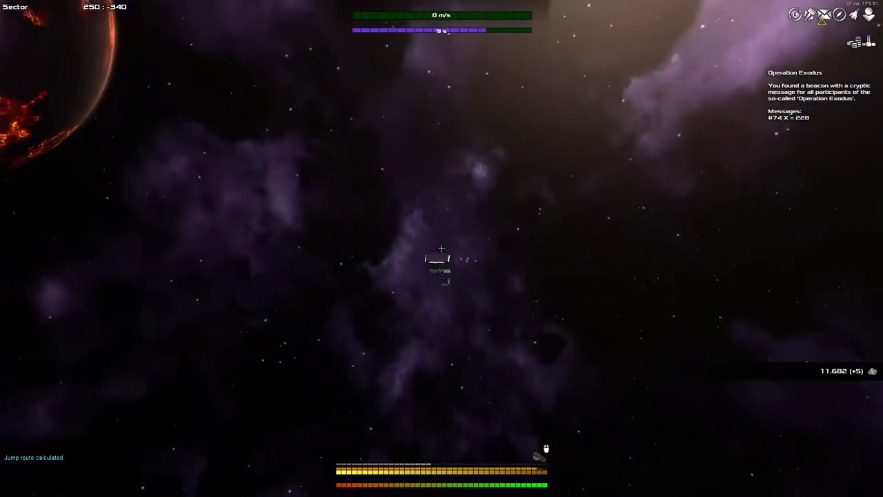
scroll(442, 248, down, 5)
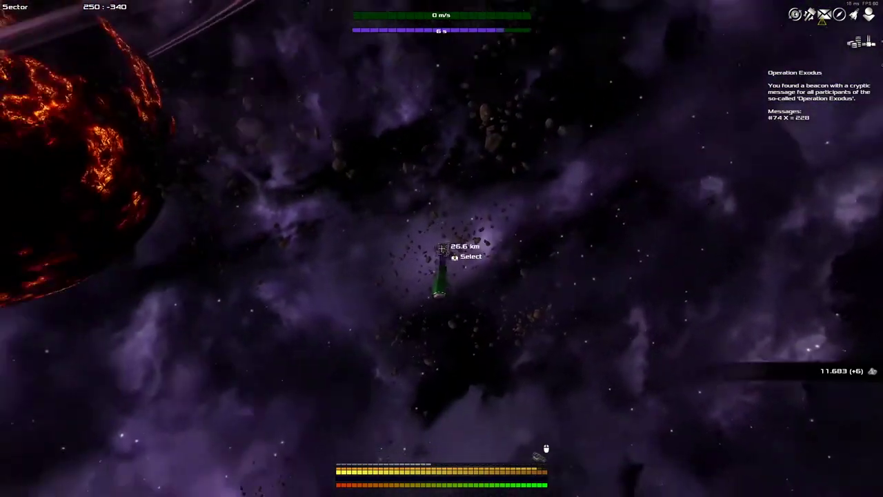
drag(442, 248, 440, 248)
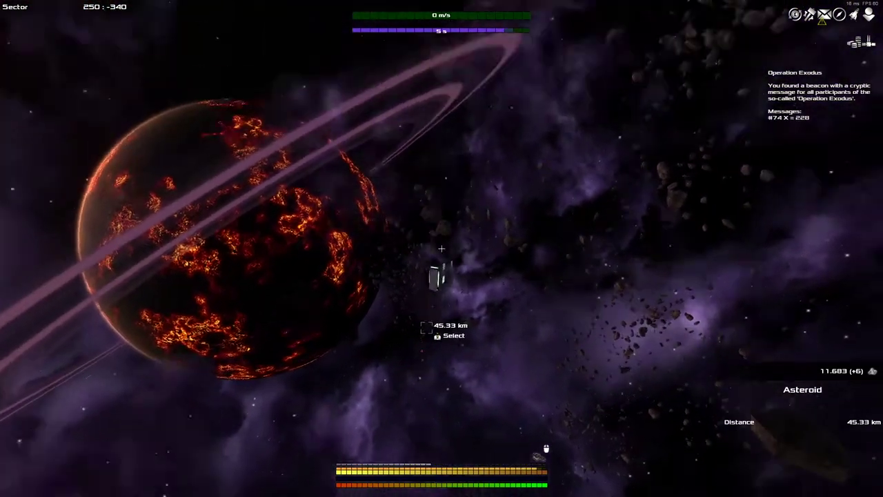
Fly through the asteroid field past the huge asteroid and stop among the asteroids
key(w)
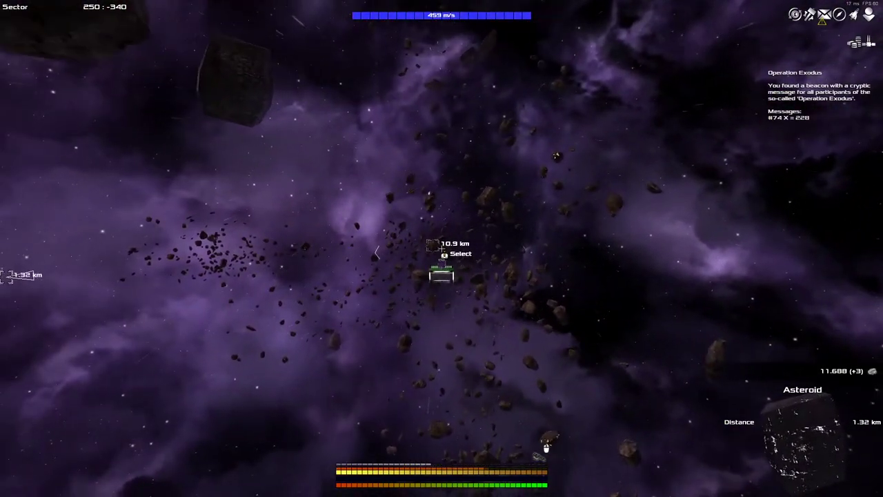
drag(442, 248, 442, 248)
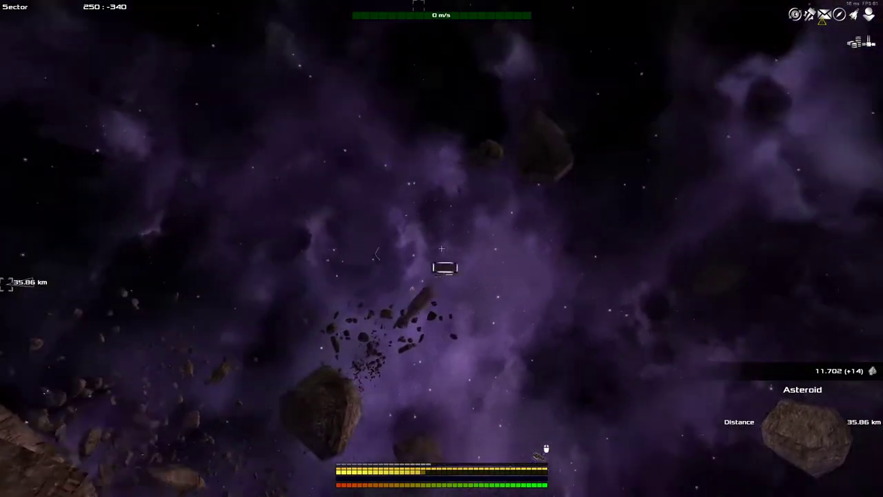
drag(441, 248, 442, 249)
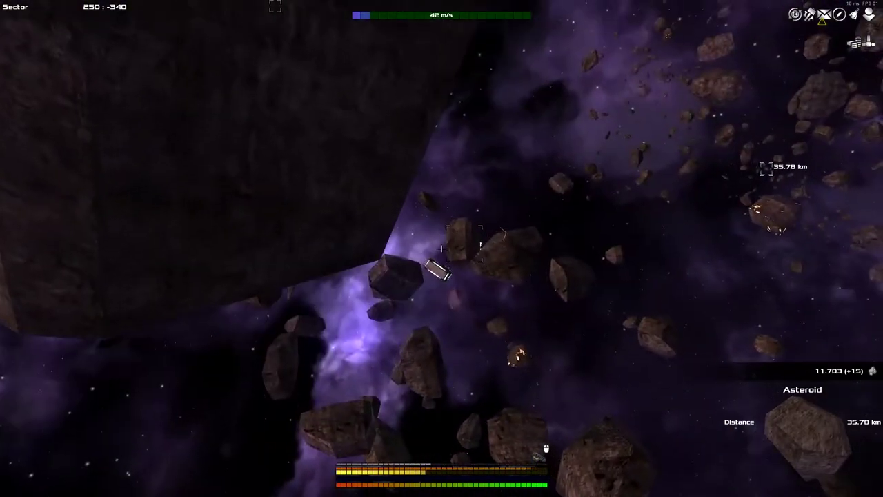
key(w)
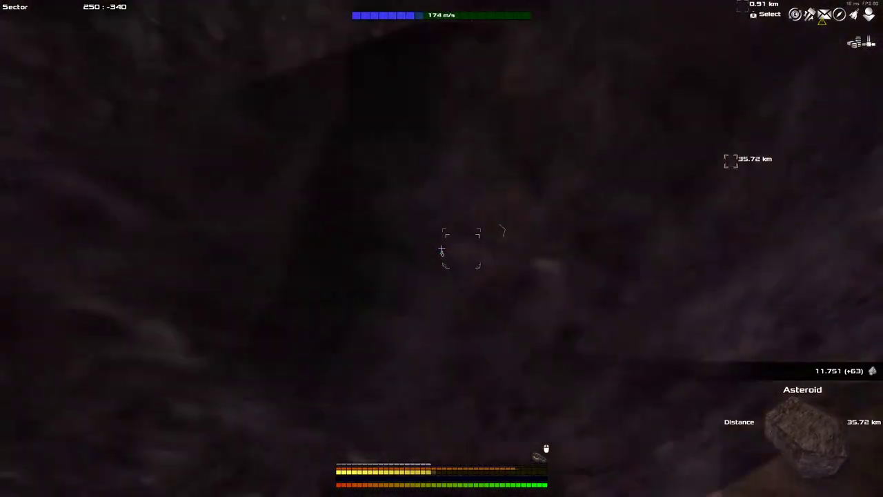
key(w)
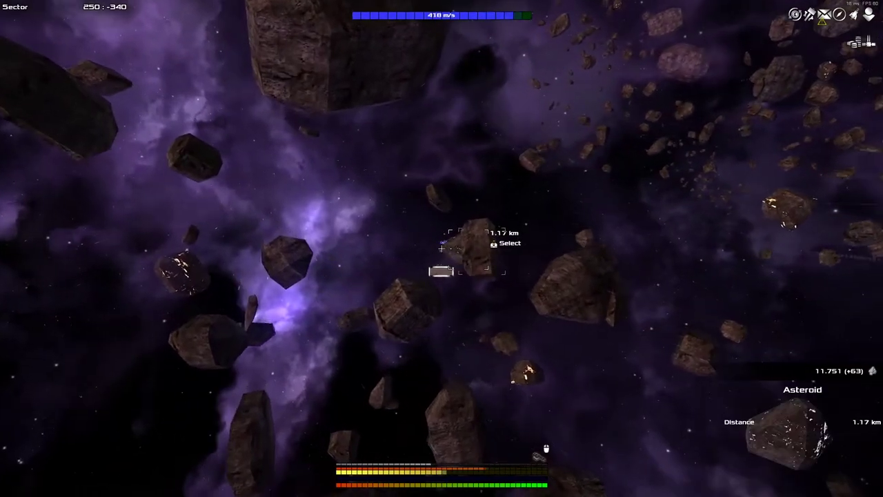
key(s)
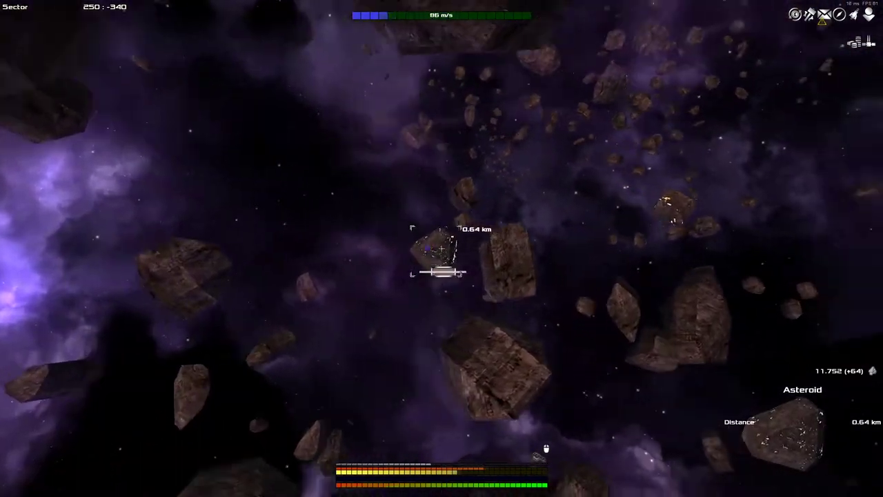
key(m)
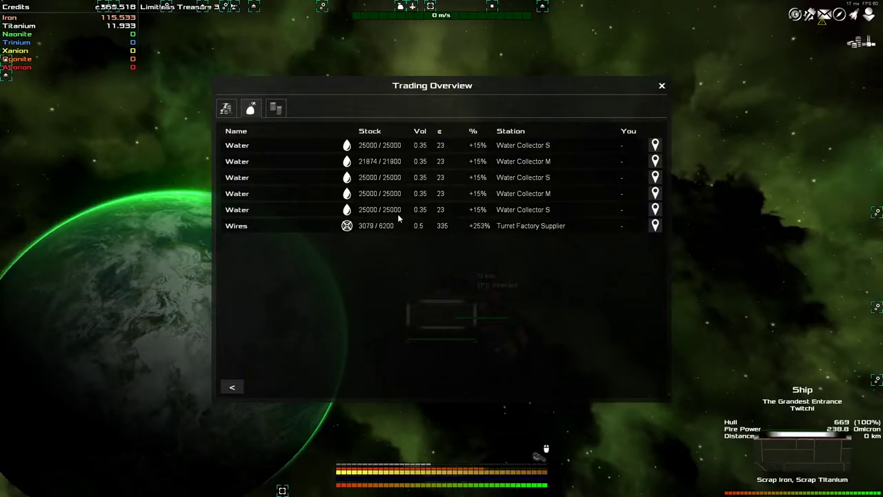
Select Sir HaulsAlot on the galaxy map and view its looping water trade route
key(Escape)
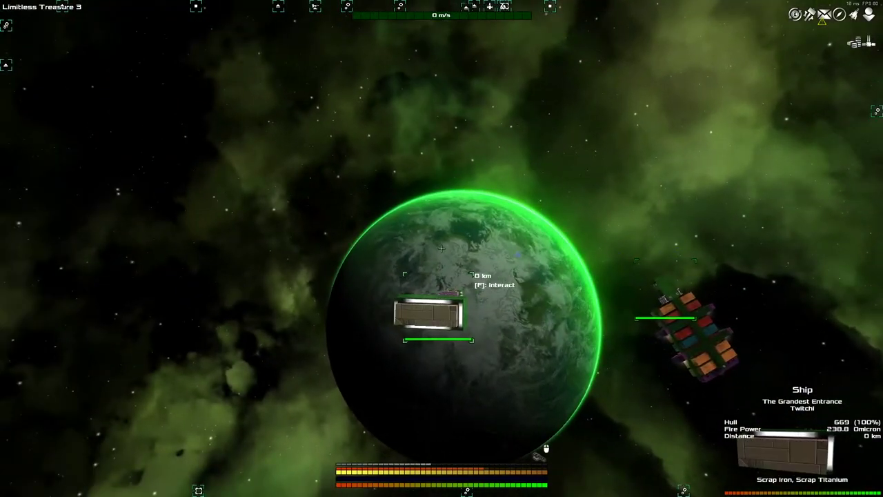
key(m)
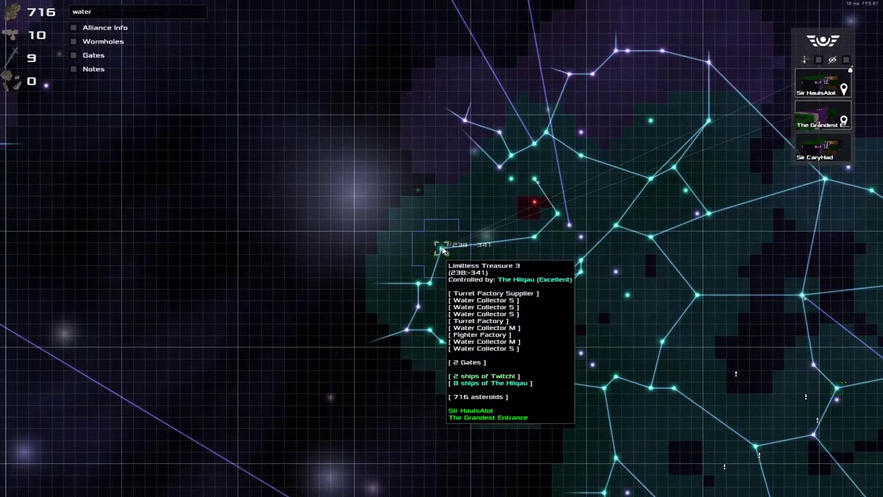
click(825, 116)
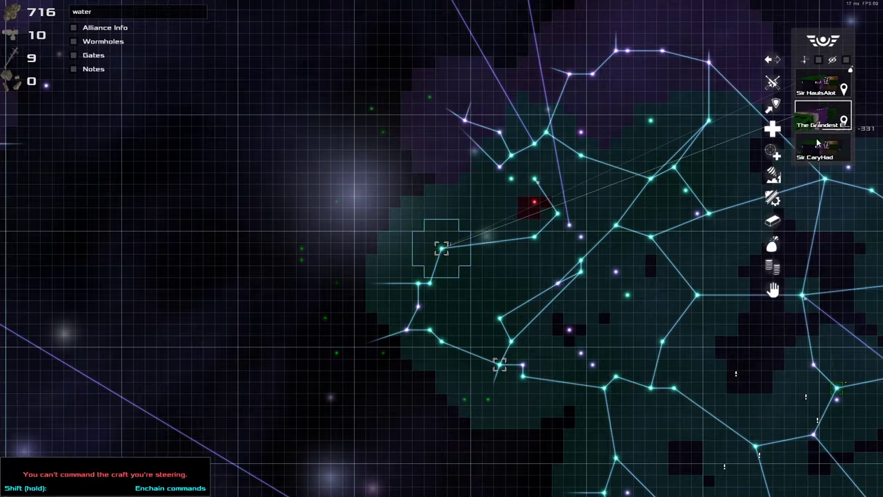
click(830, 84)
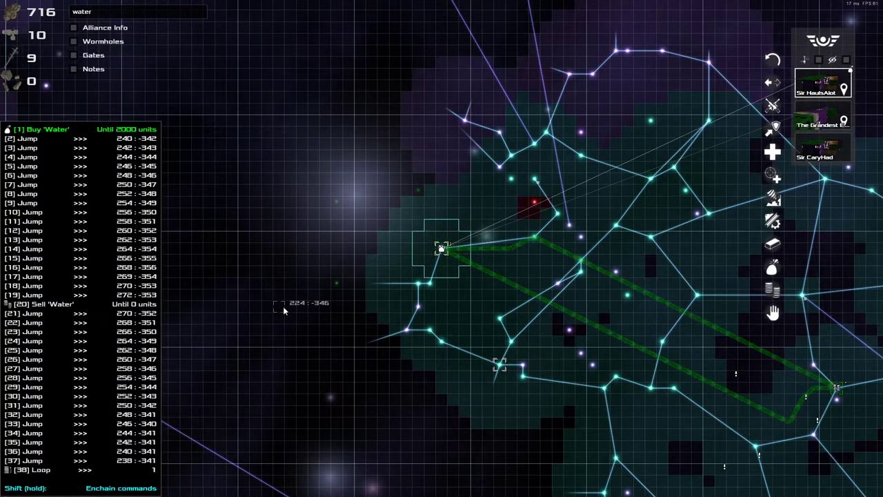
click(54, 309)
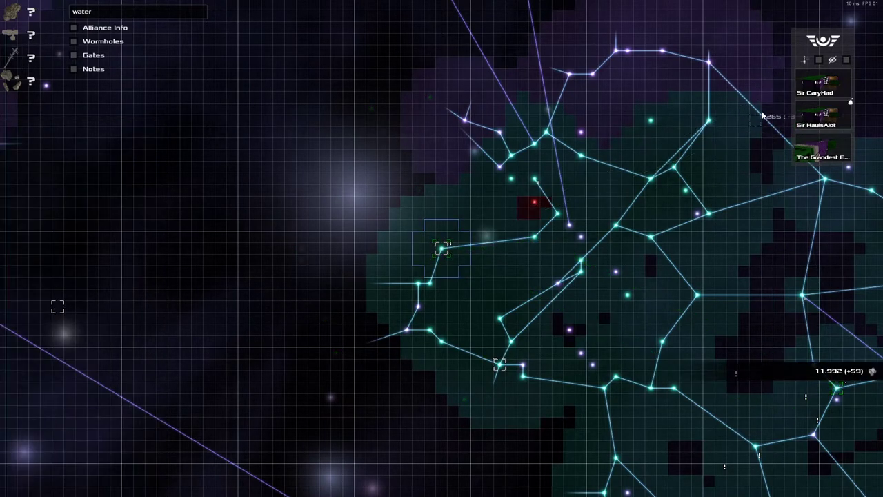
click(813, 93)
click(821, 116)
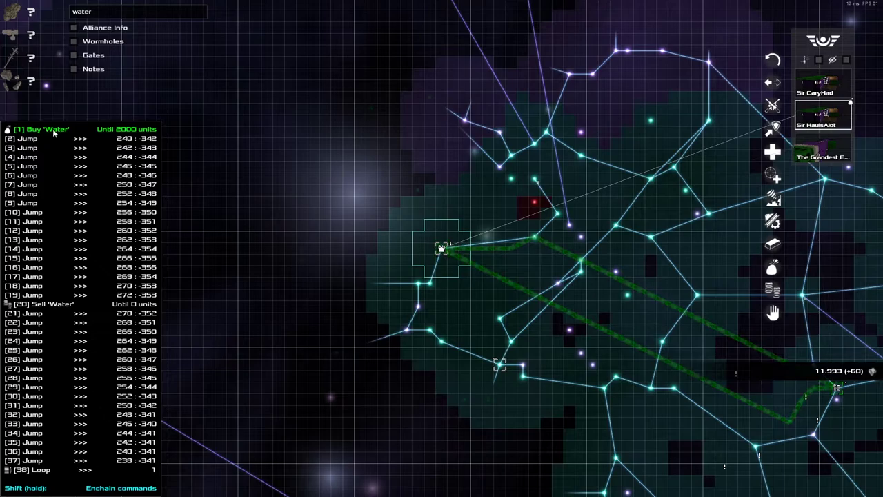
scroll(356, 207, down, 4)
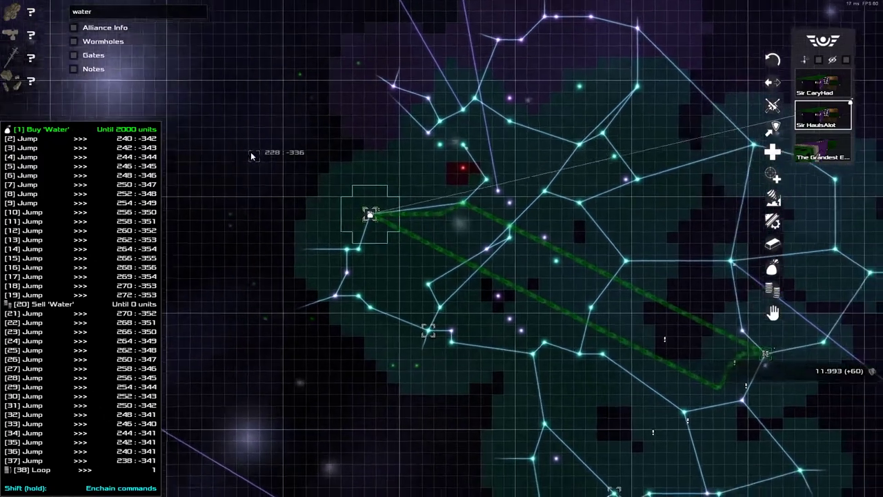
key(m)
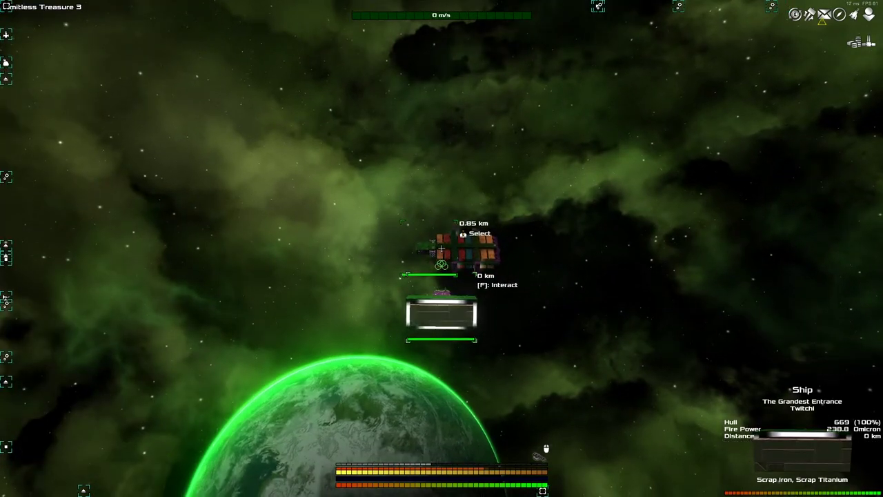
Check the fleet and sector trading overviews, then bring up Sir HaulsAlot's ship systems
key(p)
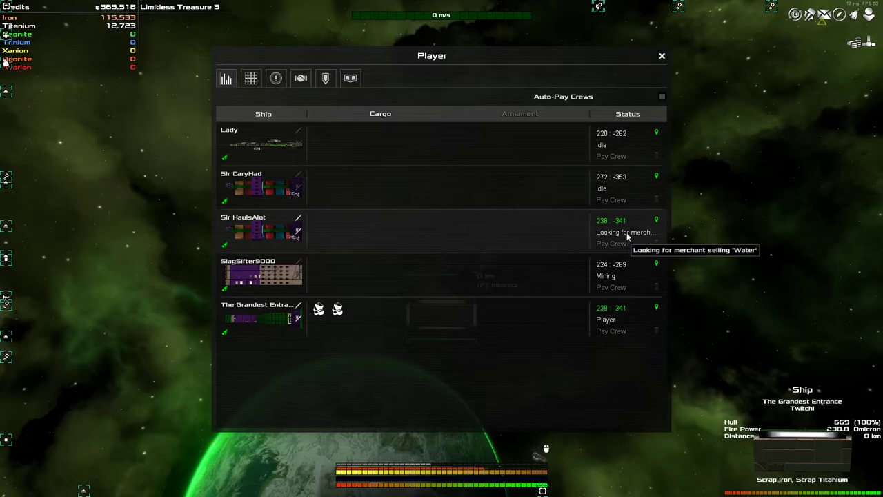
key(Escape)
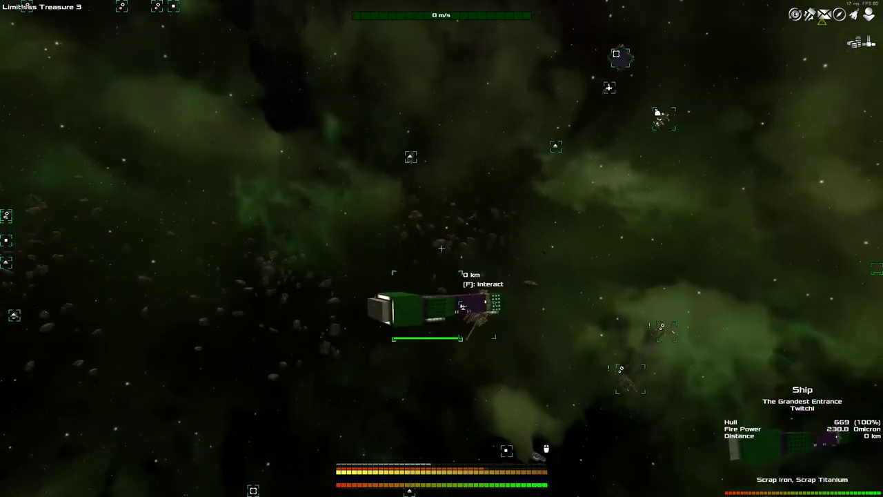
click(857, 39)
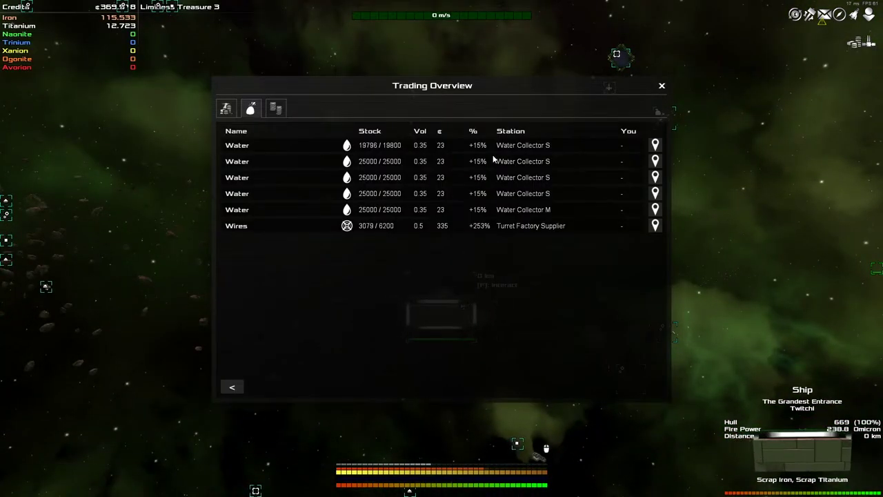
key(Escape)
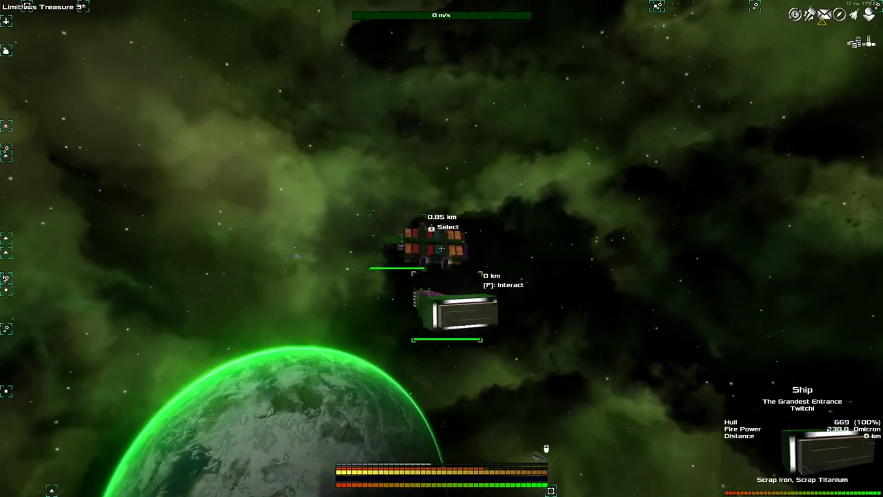
key(w)
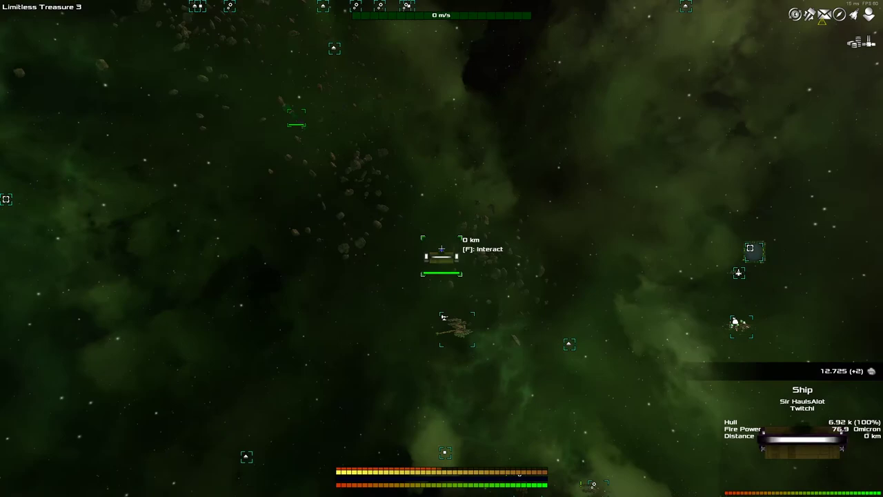
key(p)
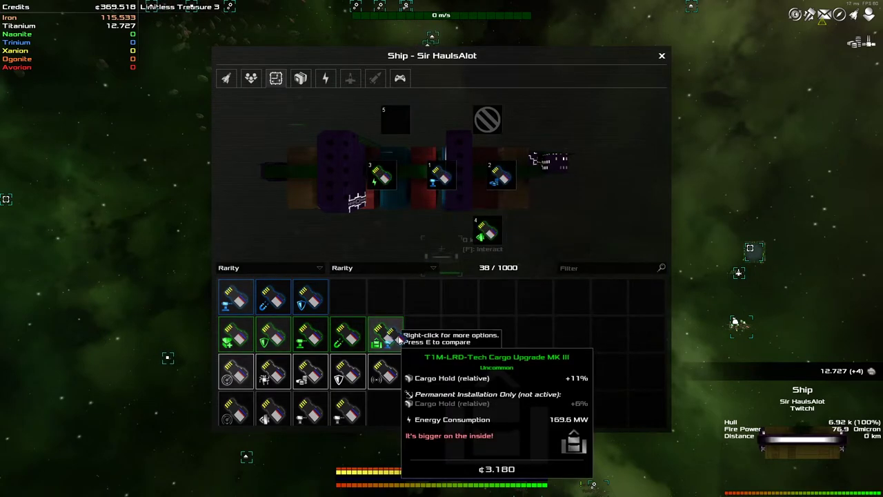
Move the T1M-LRD-Tech Cargo Upgrade MK III out of system slot 1 and close the window
mouse_move(441, 174)
mouse_down()
mouse_move(425, 202)
mouse_move(439, 176)
mouse_up()
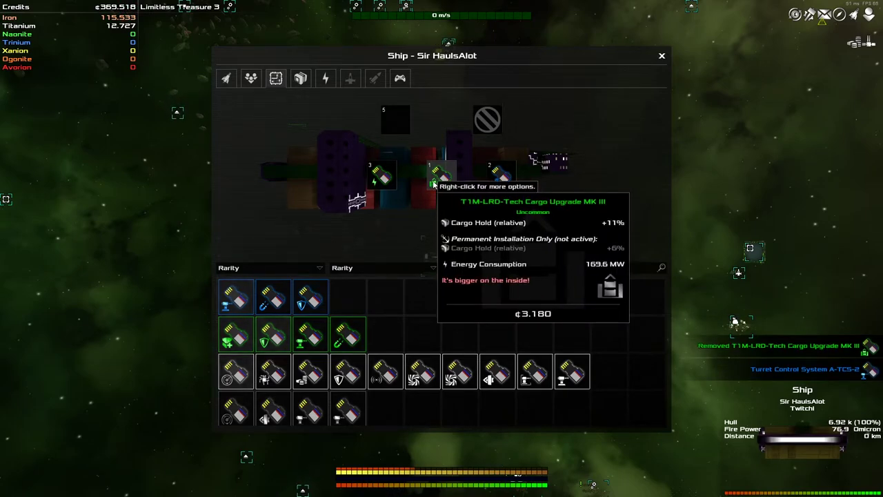
key(Escape)
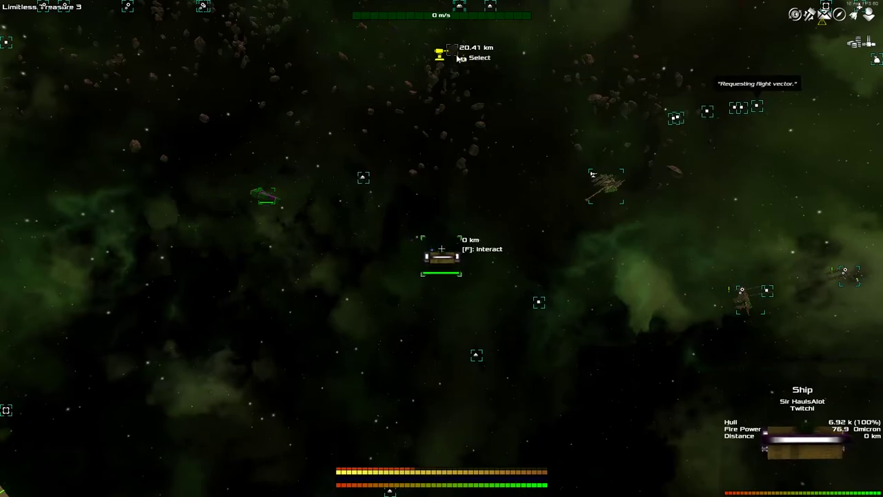
scroll(461, 60, down, 2)
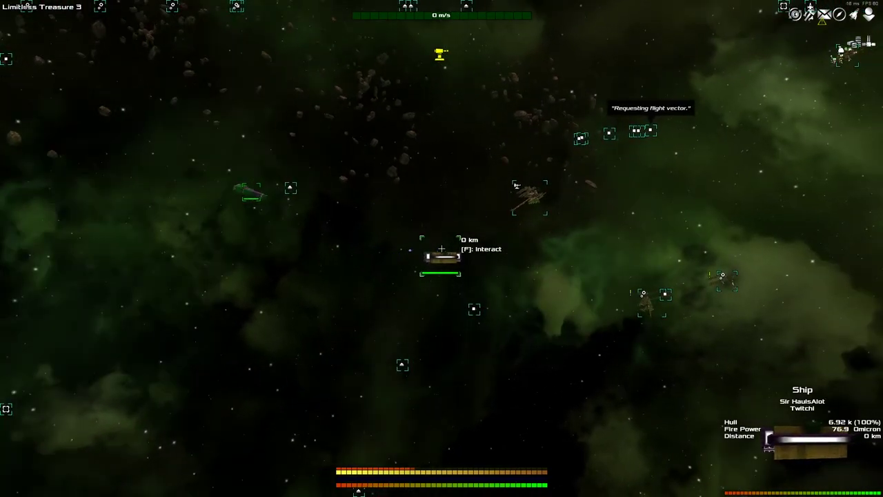
key(b)
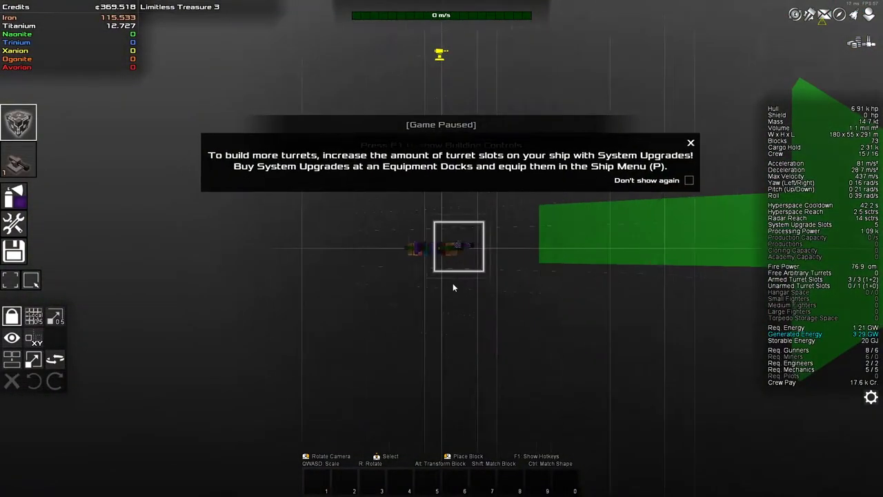
click(705, 129)
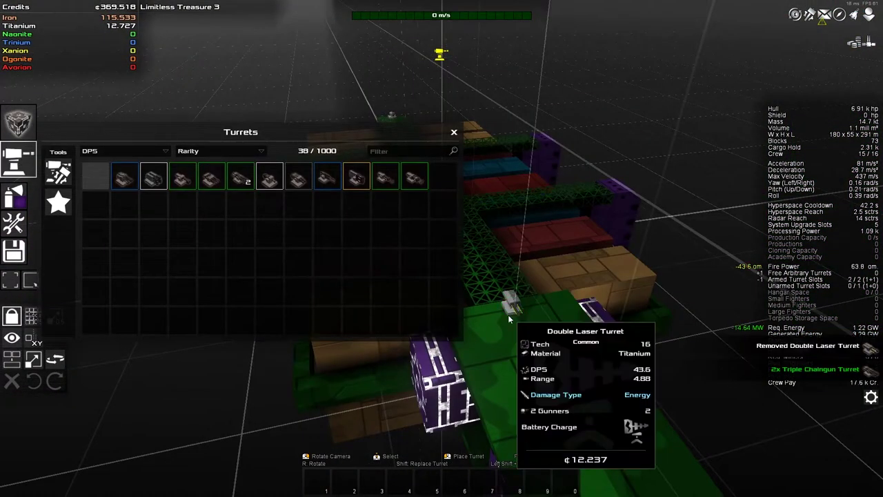
click(454, 132)
drag(442, 276, 332, 97)
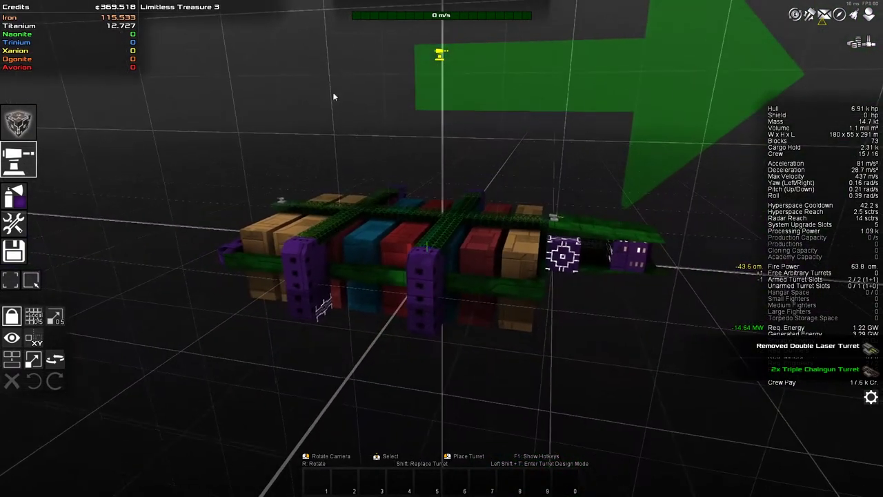
key(Escape)
key(Escape)
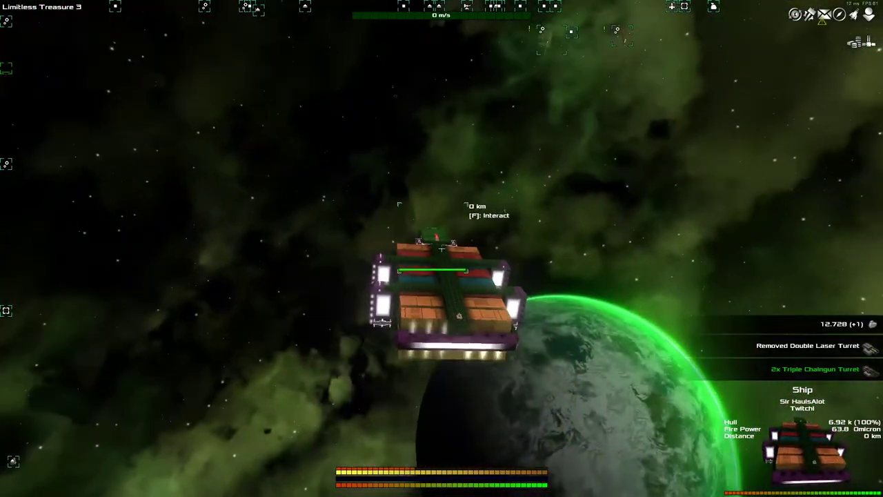
Queue a Buy Goods order for 2000 Water at any price from the galaxy map
key(m)
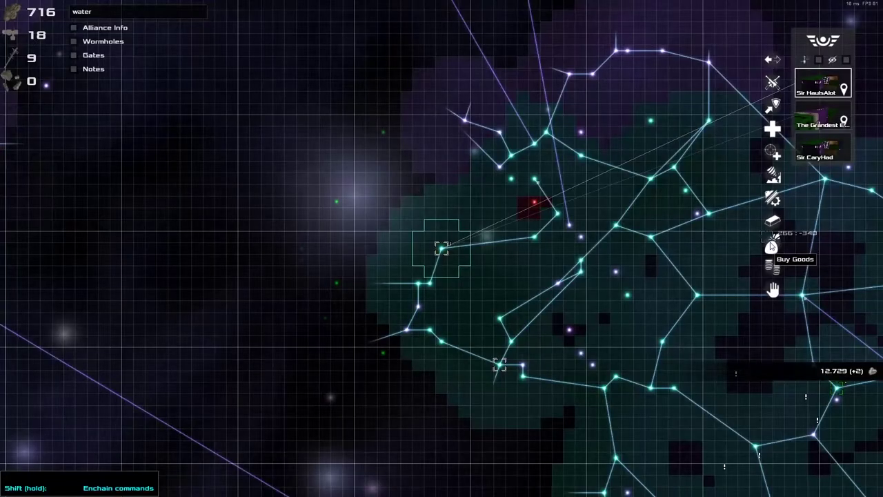
click(773, 246)
click(502, 224)
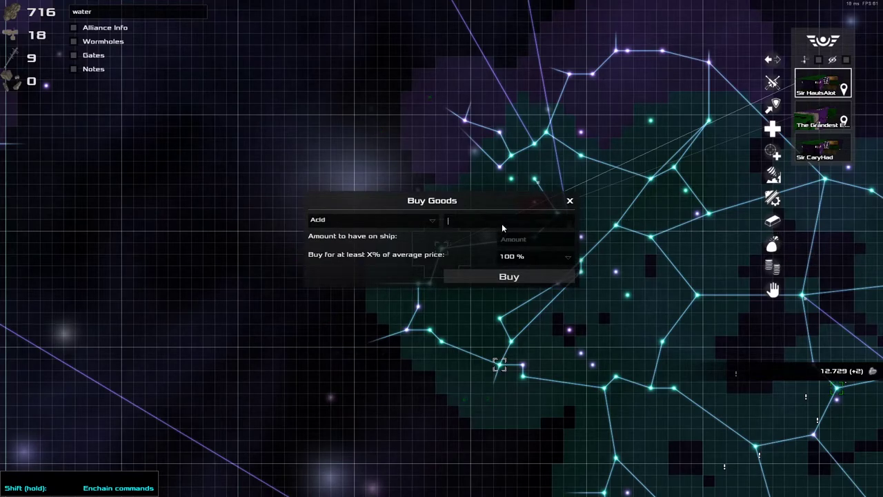
text(water)
click(534, 257)
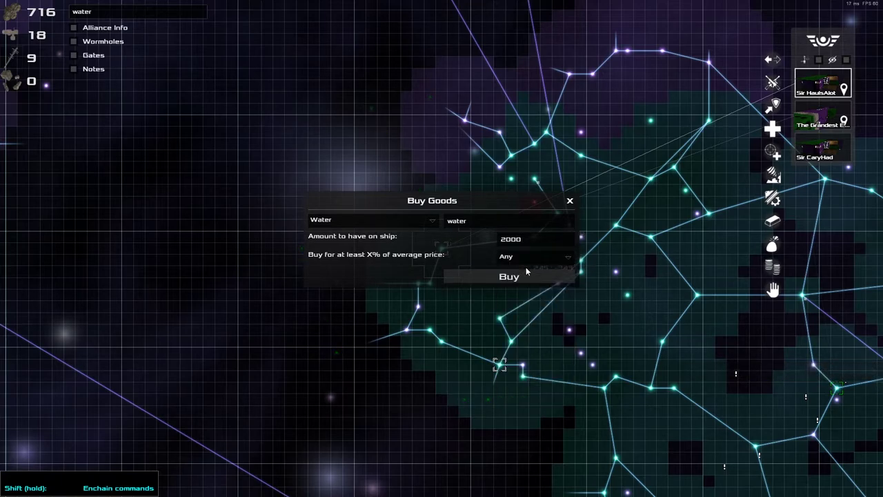
click(509, 276)
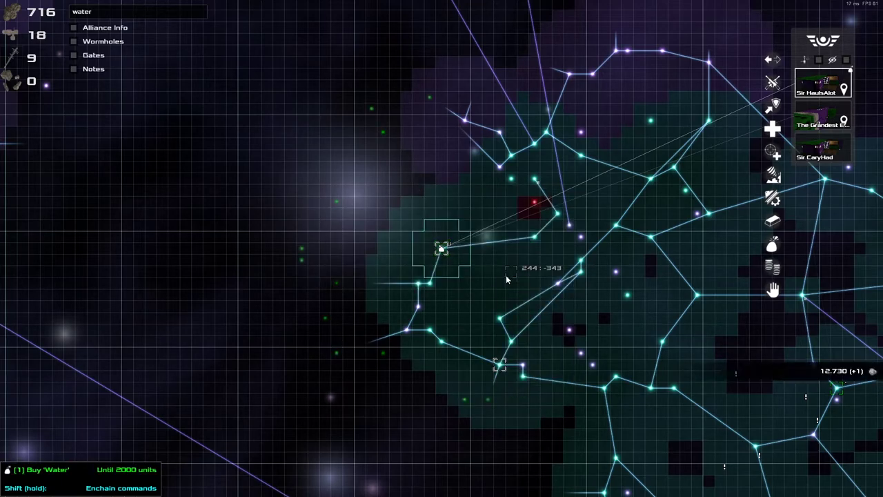
key(m)
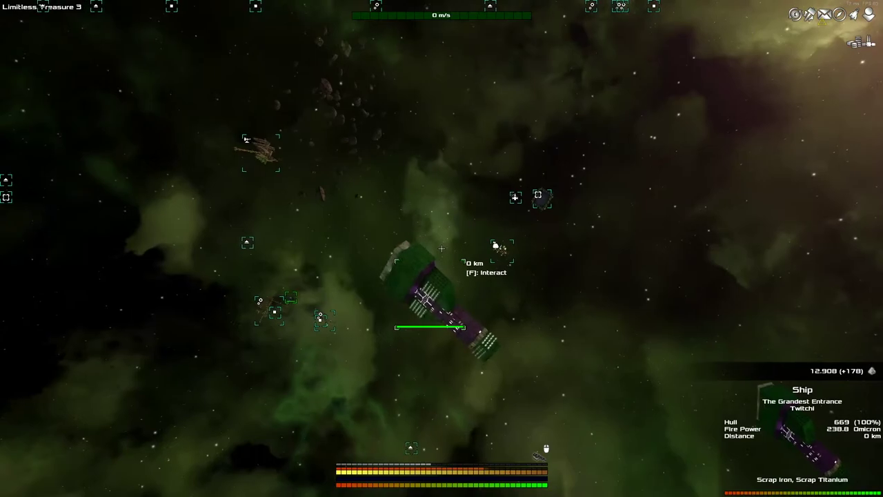
Fly forward and stop in Immense Curse 2 while turning the view around the ship
key(w)
key(w)
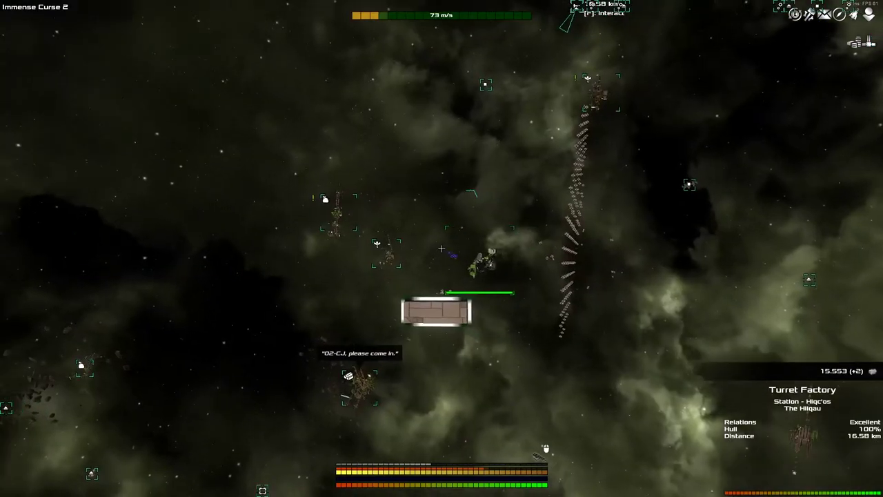
key(s)
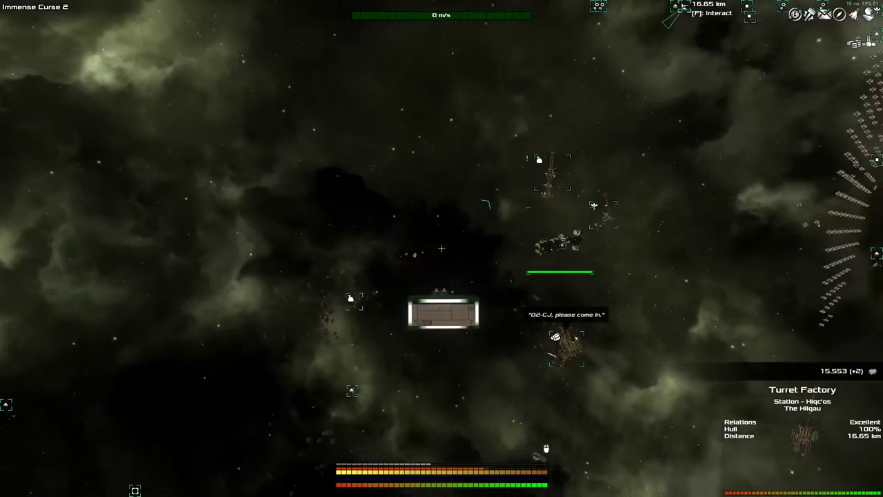
drag(442, 248, 447, 248)
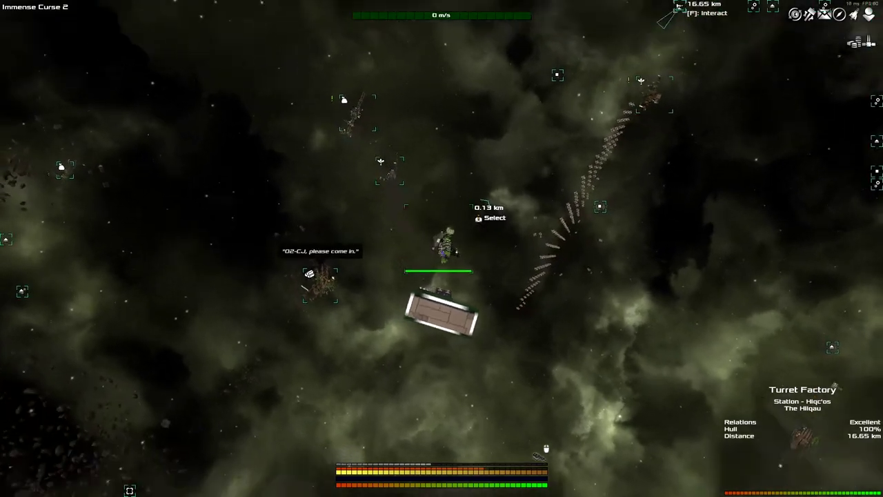
drag(442, 248, 443, 248)
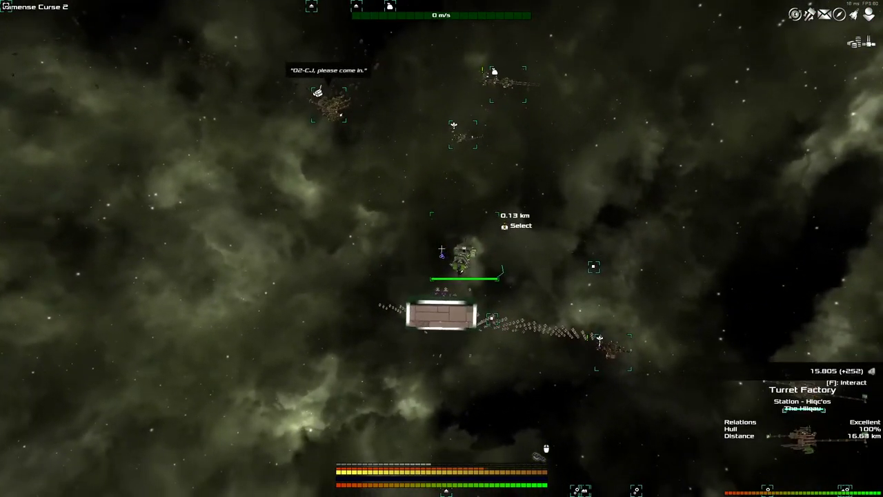
key(m)
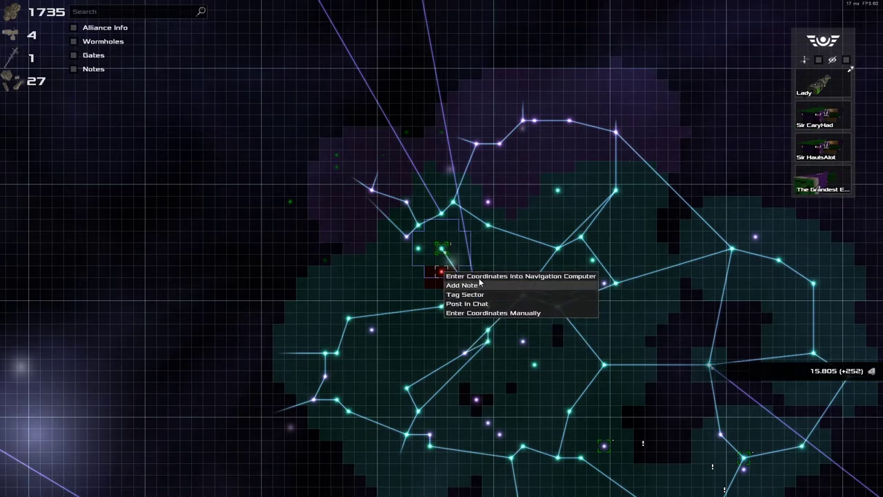
Enter the sector coordinates into navigation and accelerate to jump to sector 246:-337
click(480, 282)
key(m)
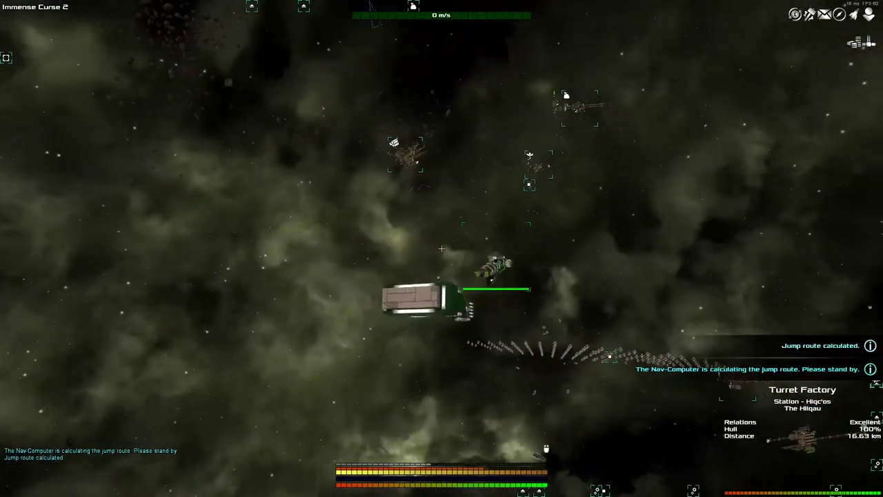
key(w)
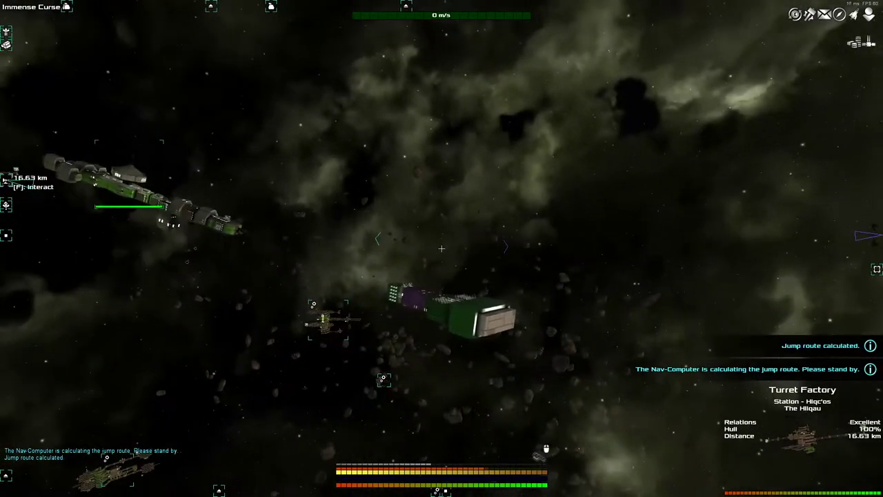
key(w)
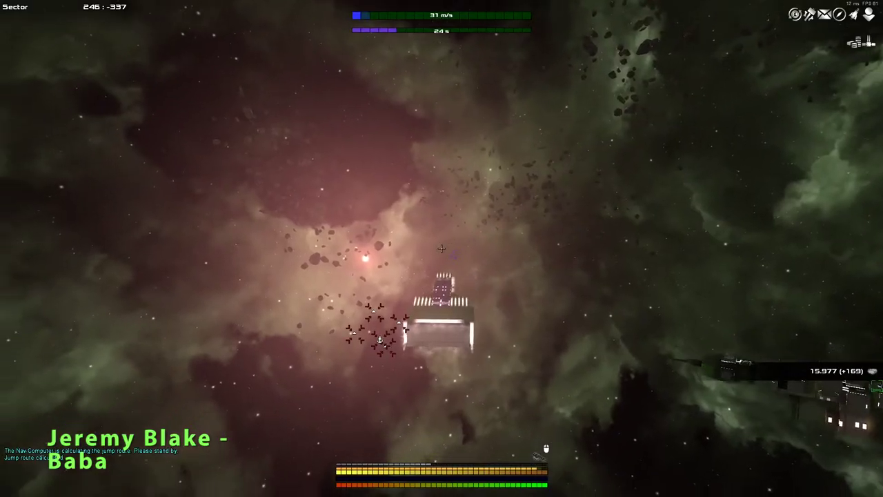
Boost toward the Bandit pirate ships, target them in turn and fight them
key(w)
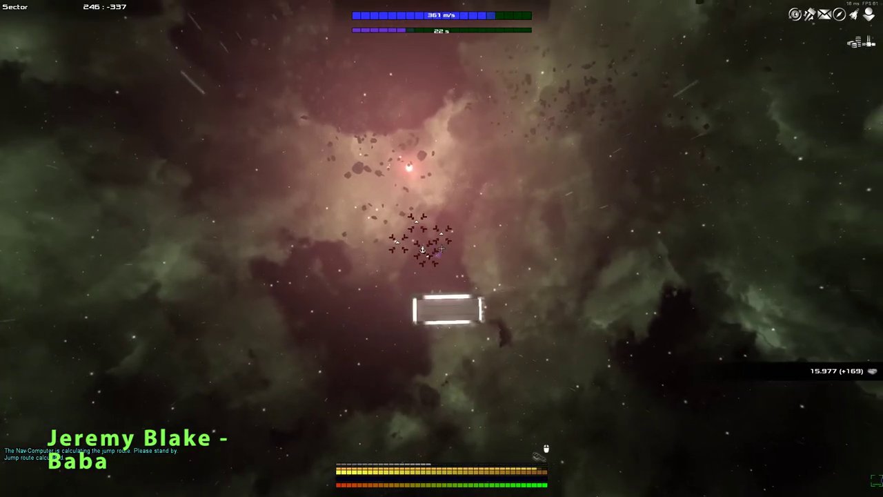
key(w)
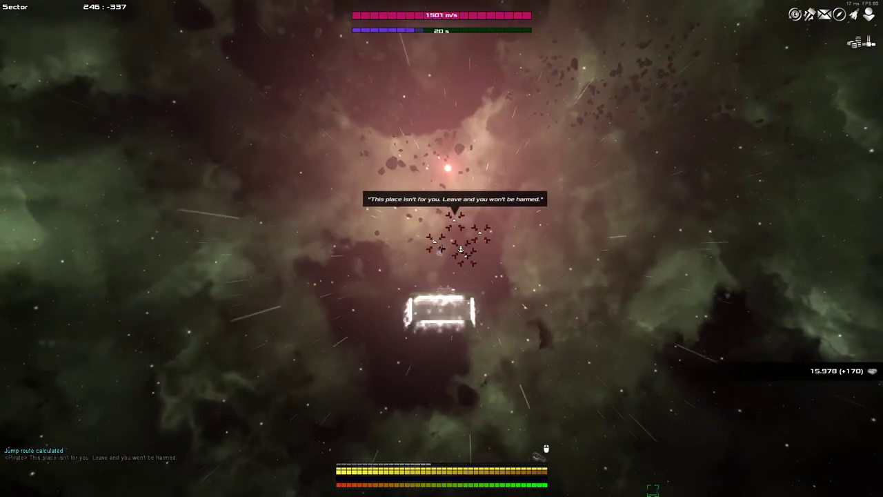
click(460, 248)
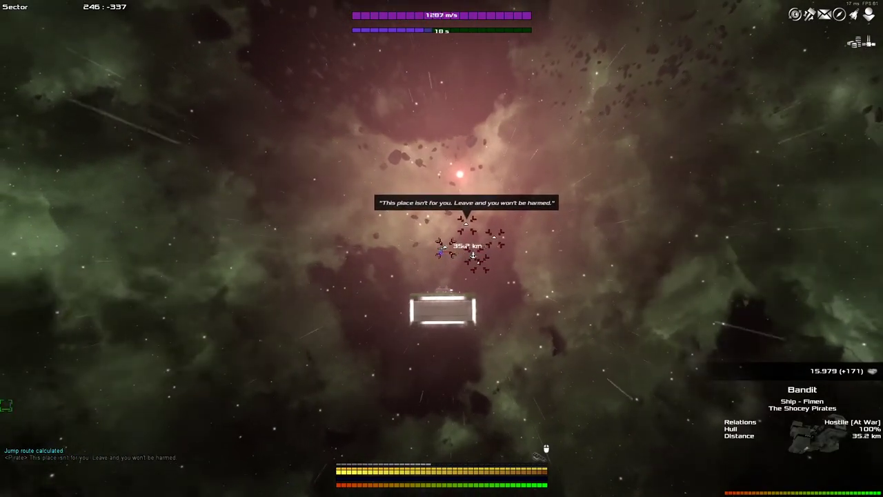
key(s)
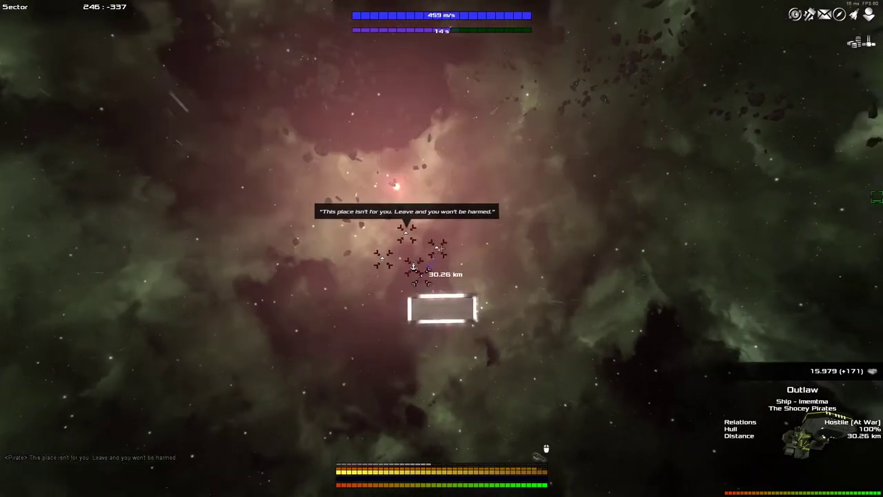
click(441, 245)
click(456, 279)
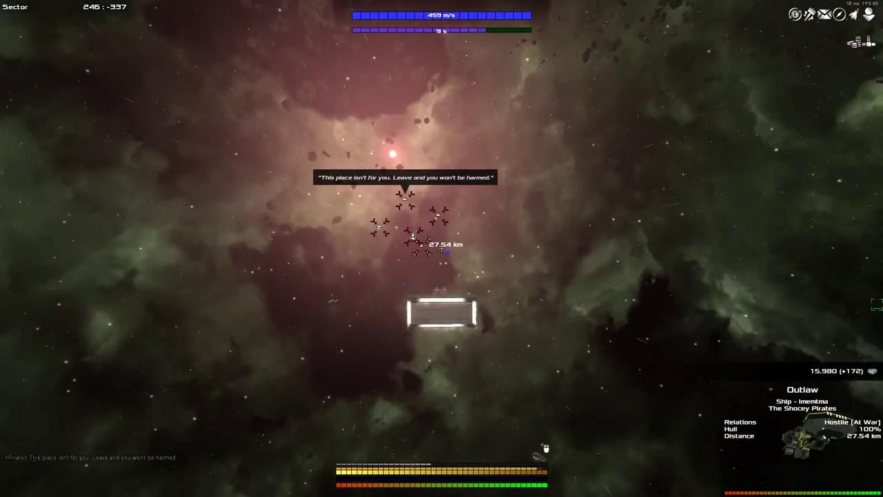
key(space)
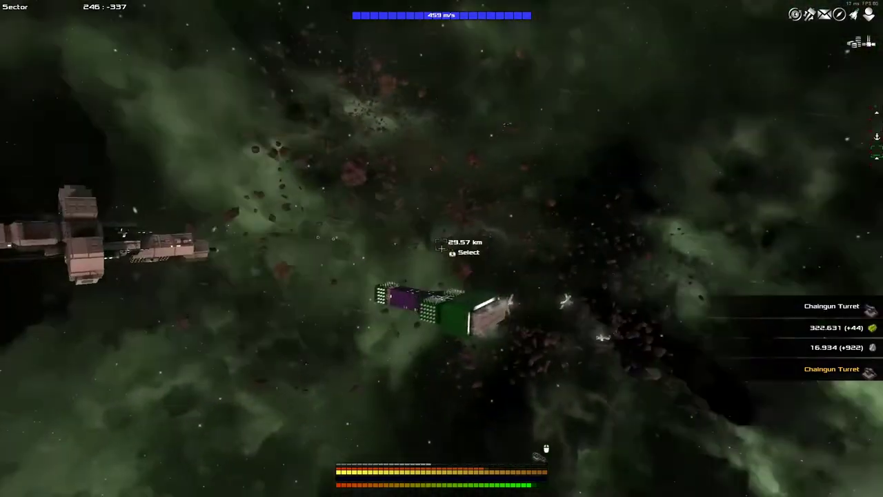
scroll(442, 247, down, 5)
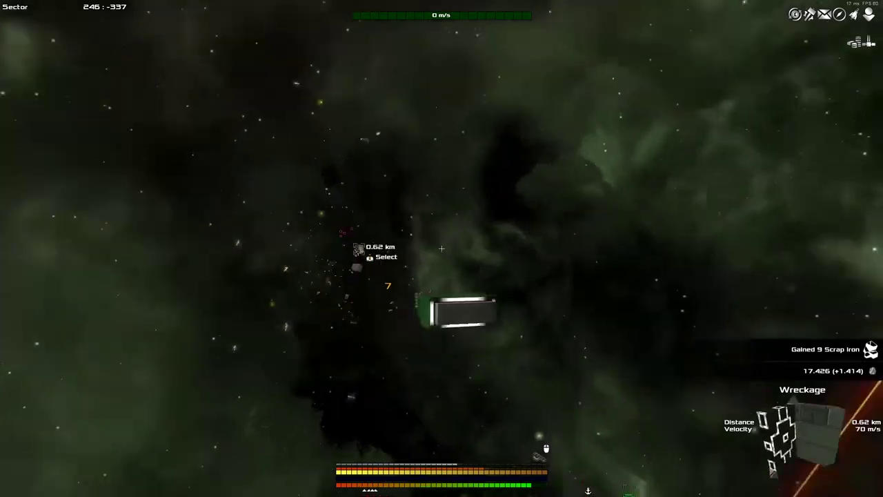
Orbit the camera to look around the pirate wreckage
drag(442, 249, 441, 249)
Fly through the debris toward the pirate Shipyard, picking up scrap iron and titanium
key(w)
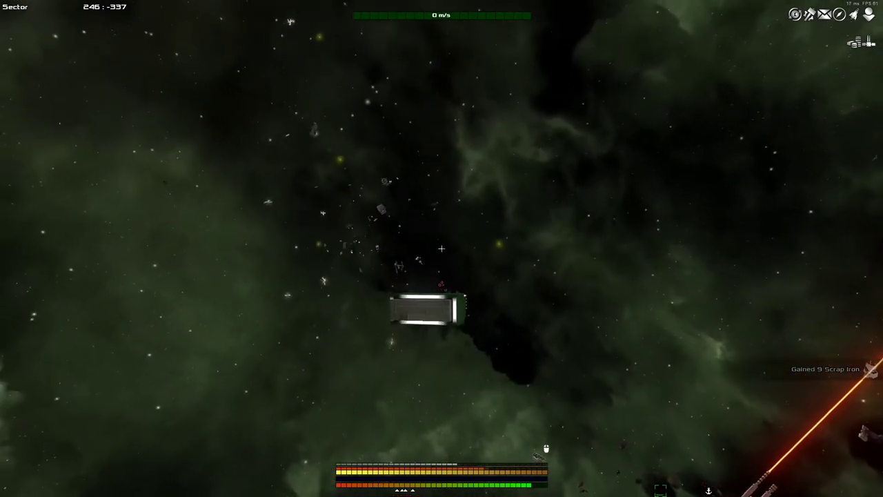
key(w)
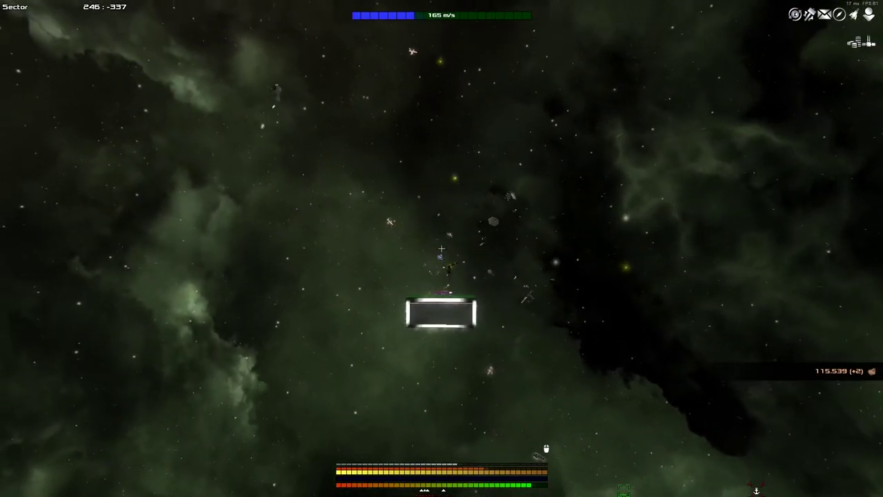
key(w)
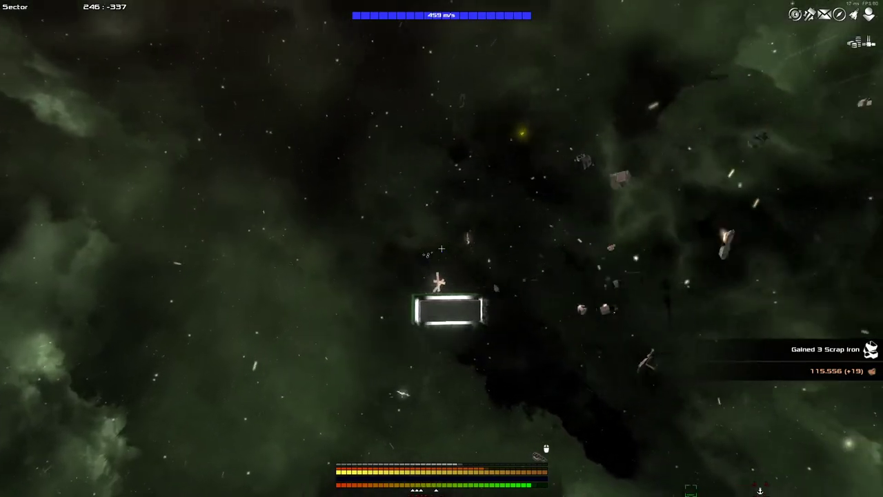
drag(441, 248, 441, 248)
key(w)
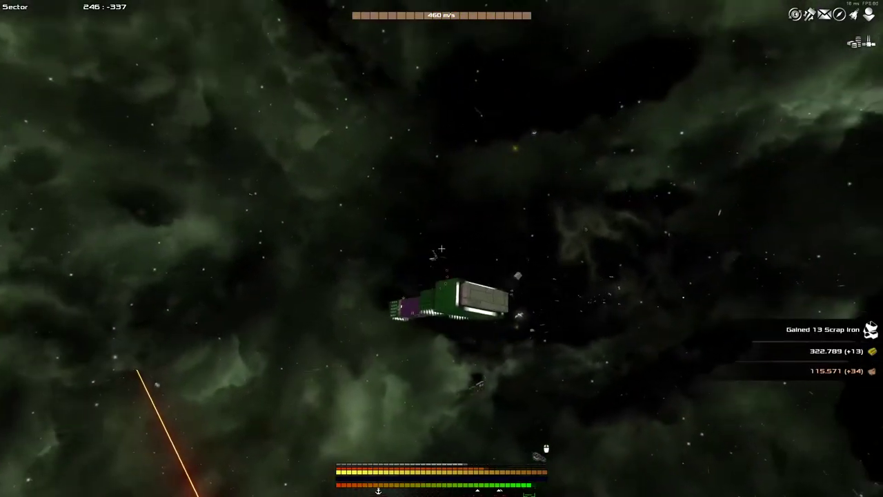
key(s)
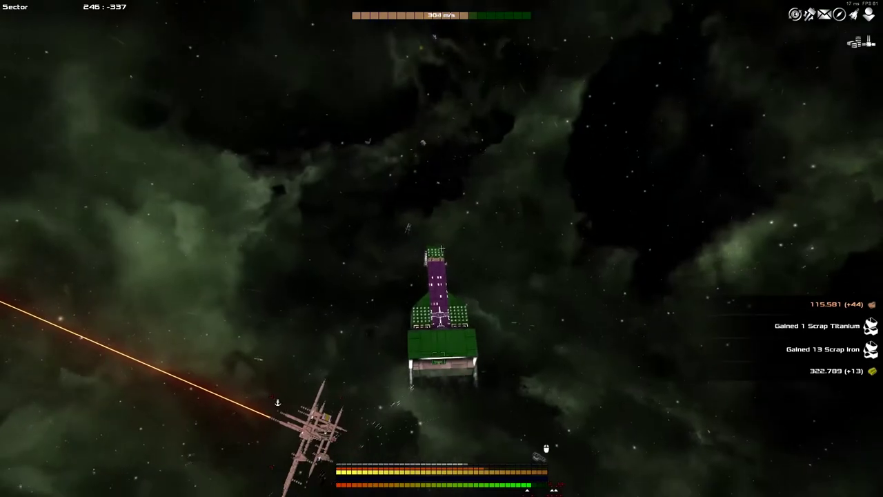
key(w)
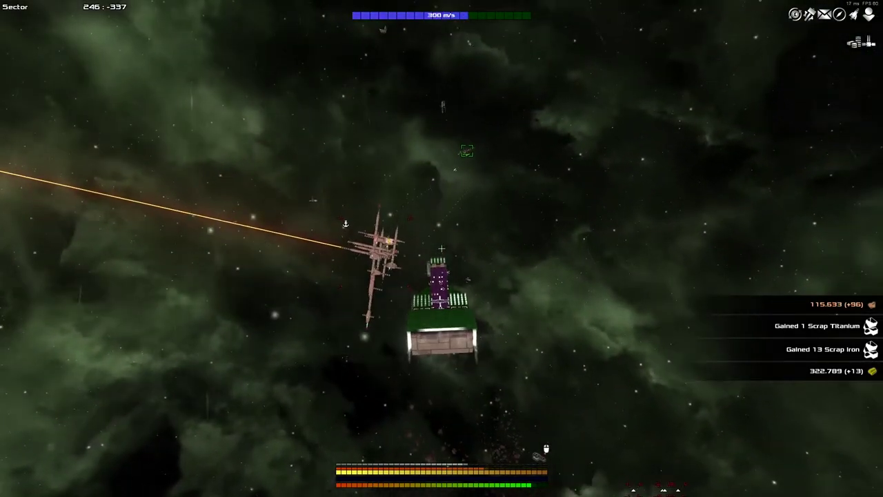
Close in on the pirate Shipyard and fire on it at point-blank range
key(w)
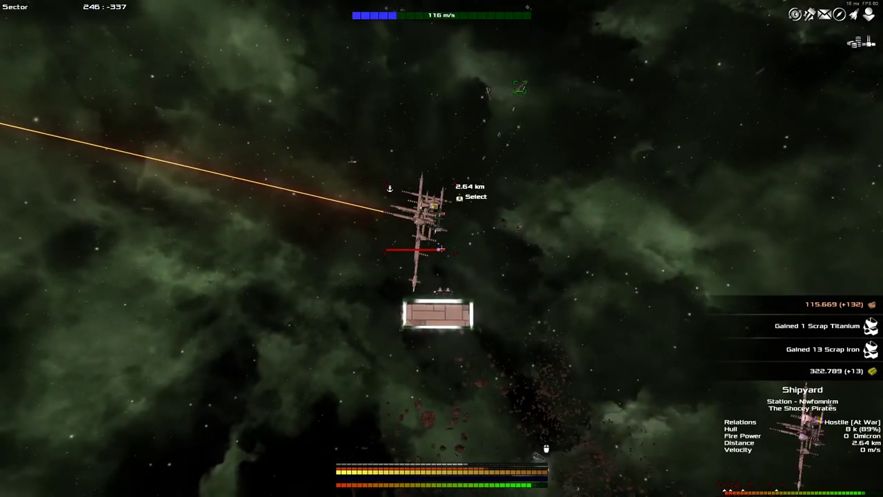
key(w)
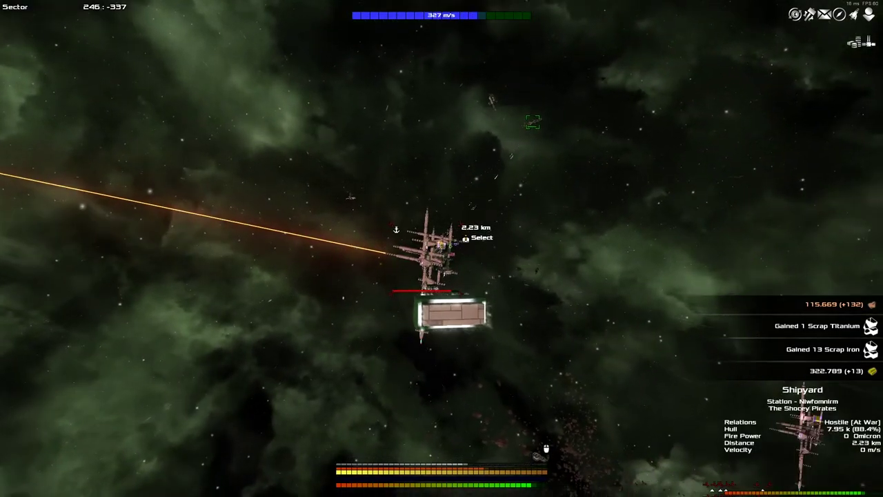
key(w)
key(s)
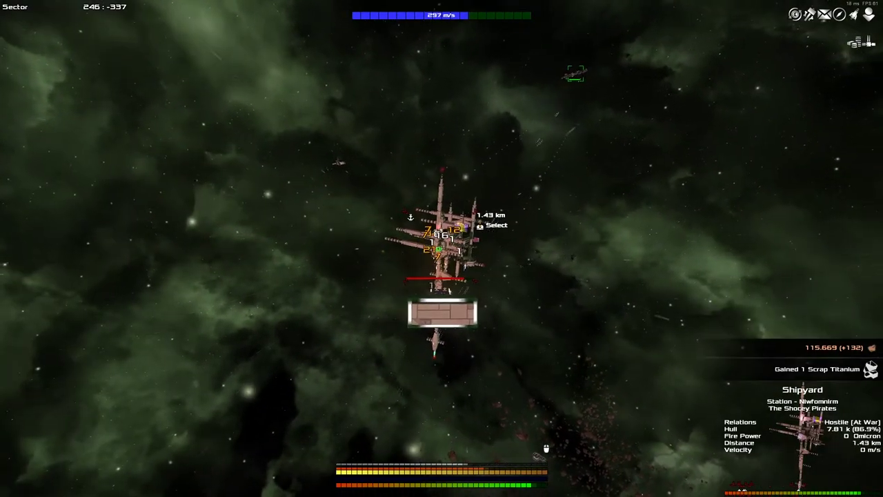
key(w)
key(s)
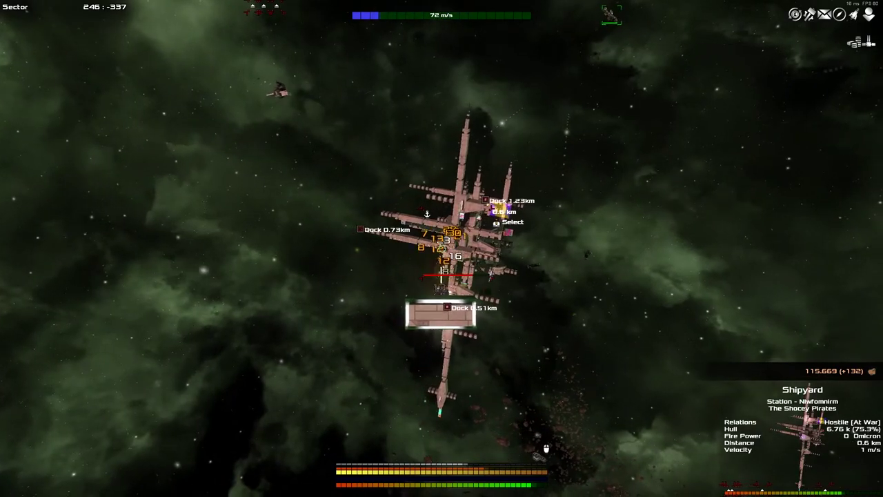
key(w)
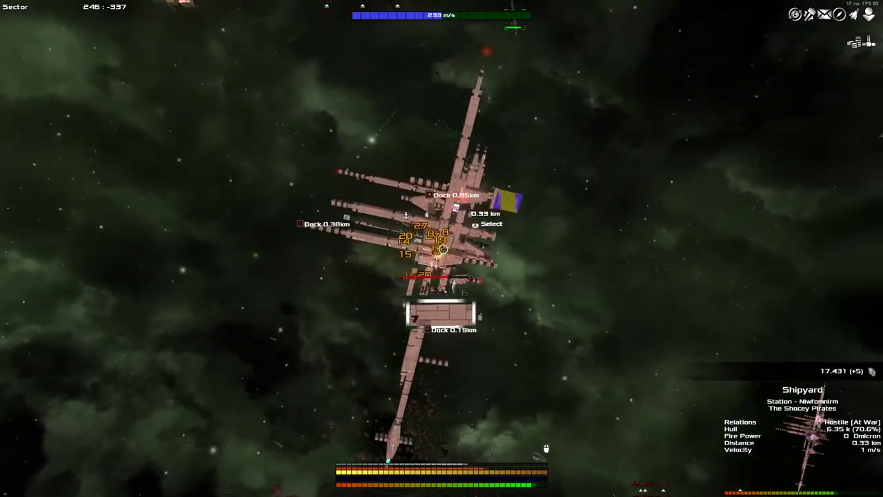
key(w)
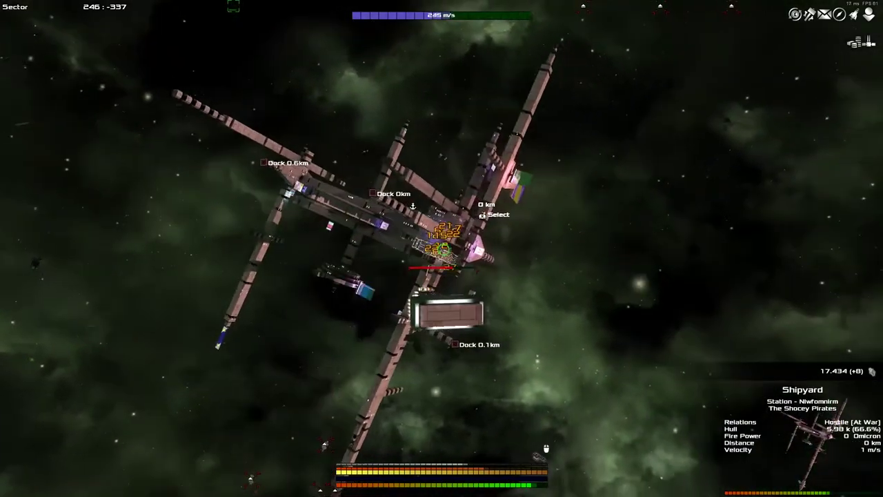
key(s)
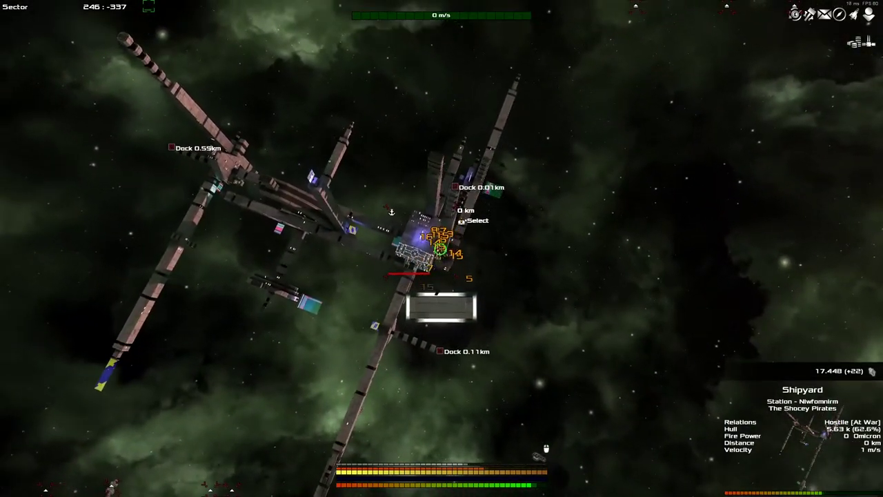
key(w)
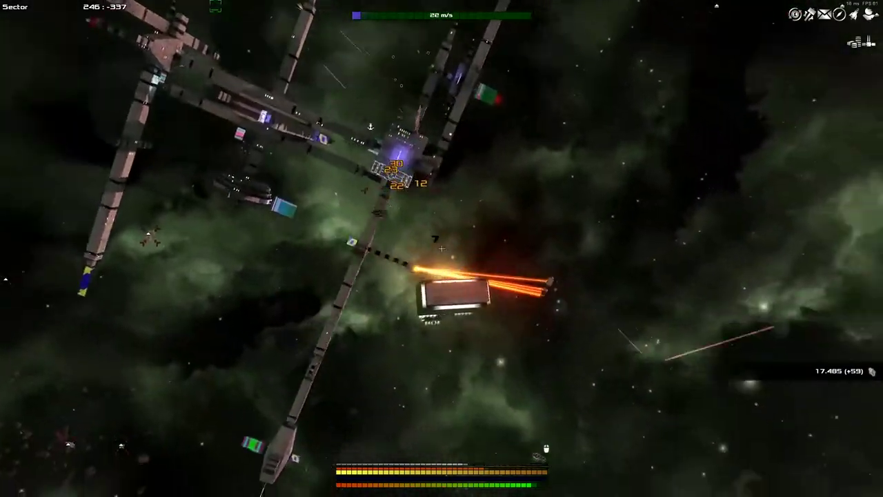
key(s)
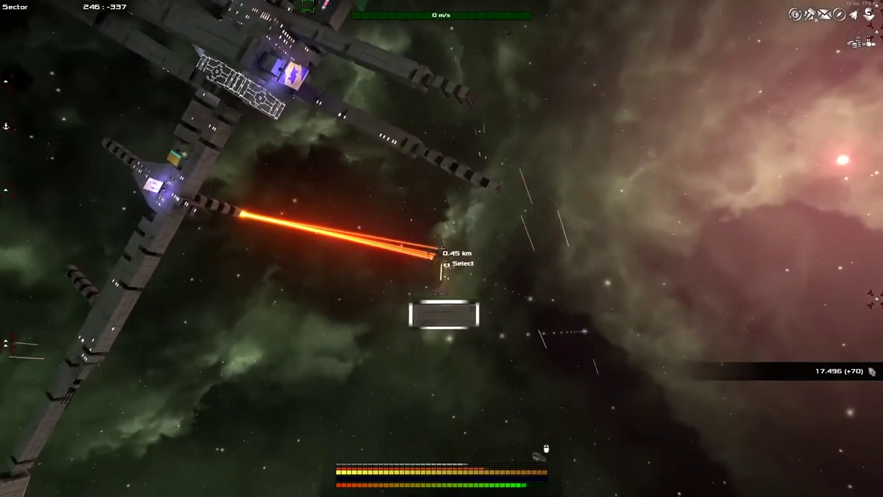
Swing the view around the Shipyard and fly away at full thrust
drag(441, 249, 483, 221)
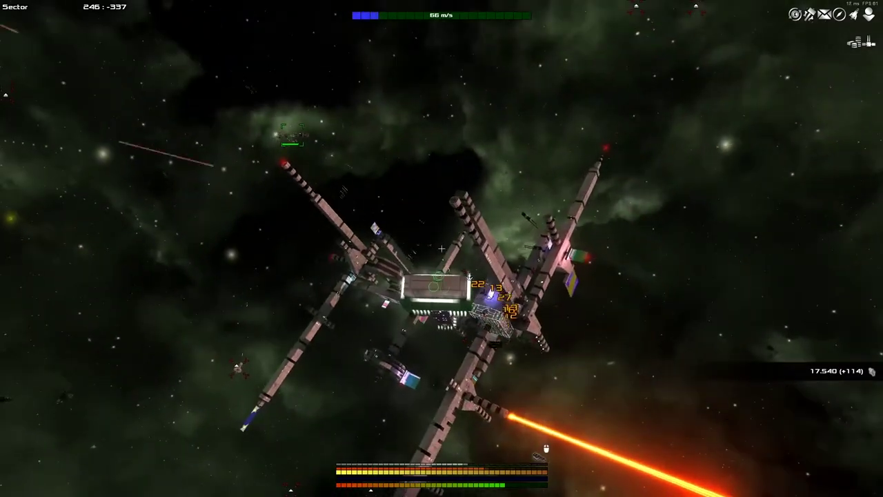
drag(441, 248, 482, 207)
key(w)
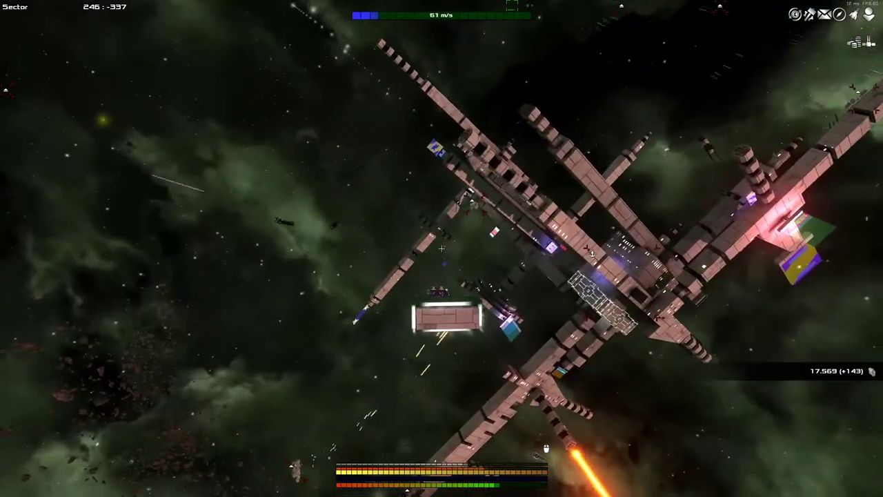
key(w)
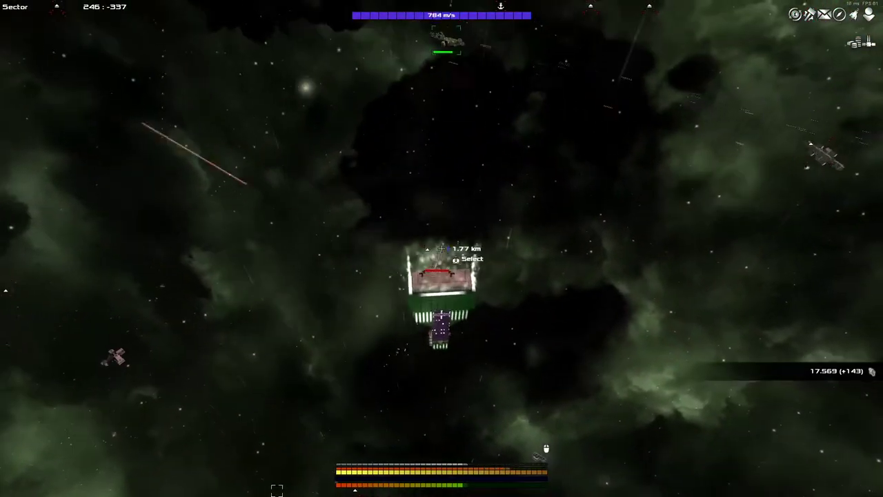
Fire lasers at the pursuing pirates, boost away, then ease off speed
click(441, 249)
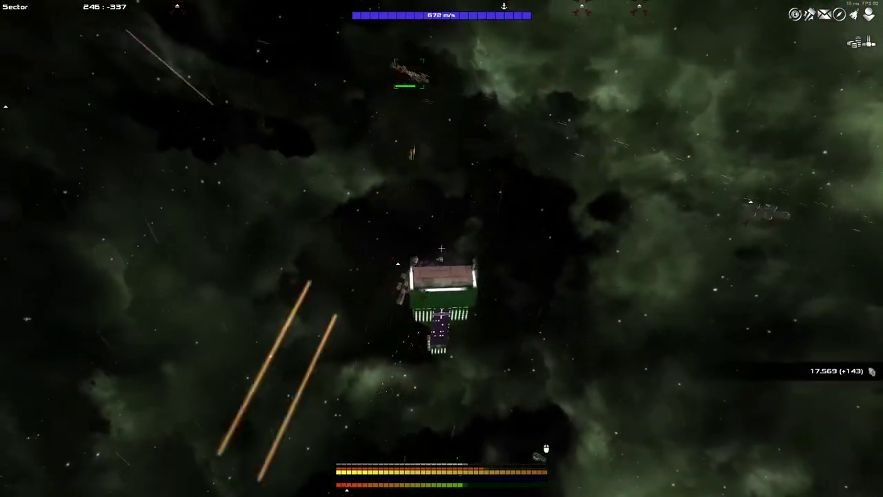
click(442, 249)
key(w)
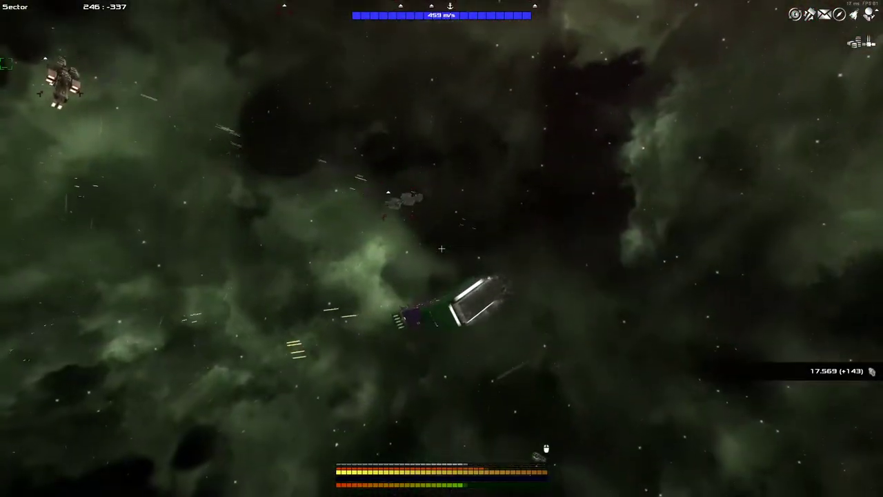
key(w)
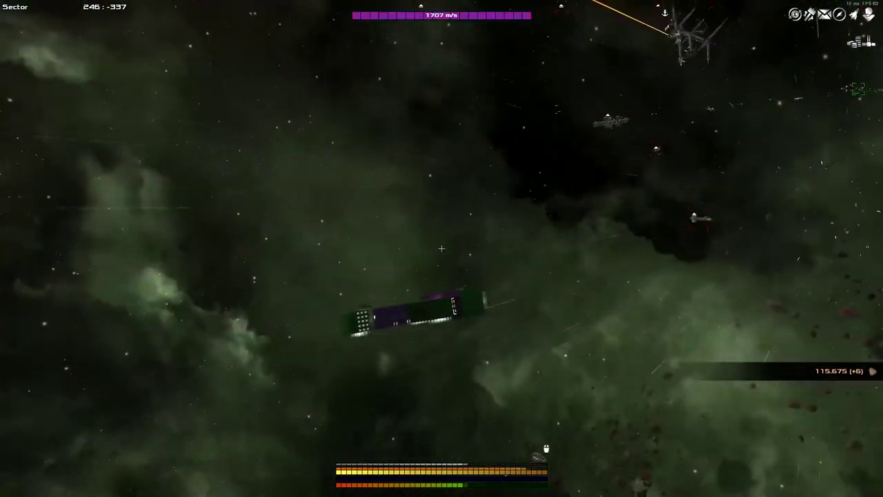
key(s)
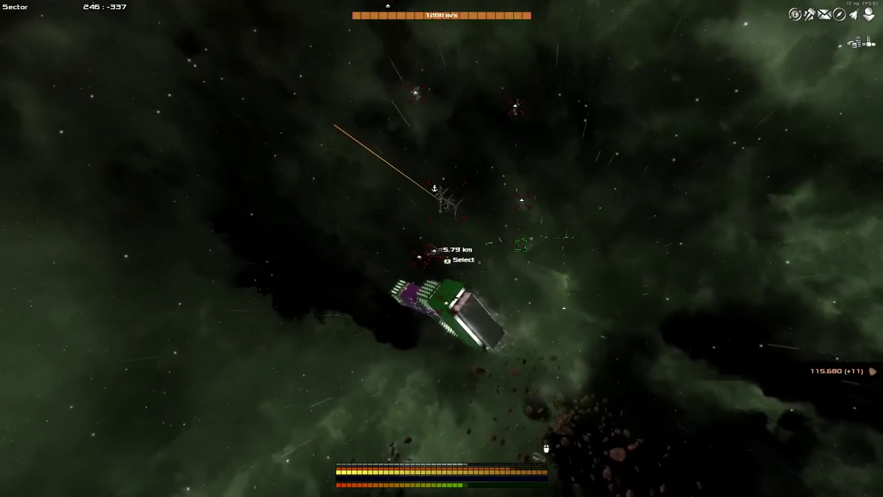
key(s)
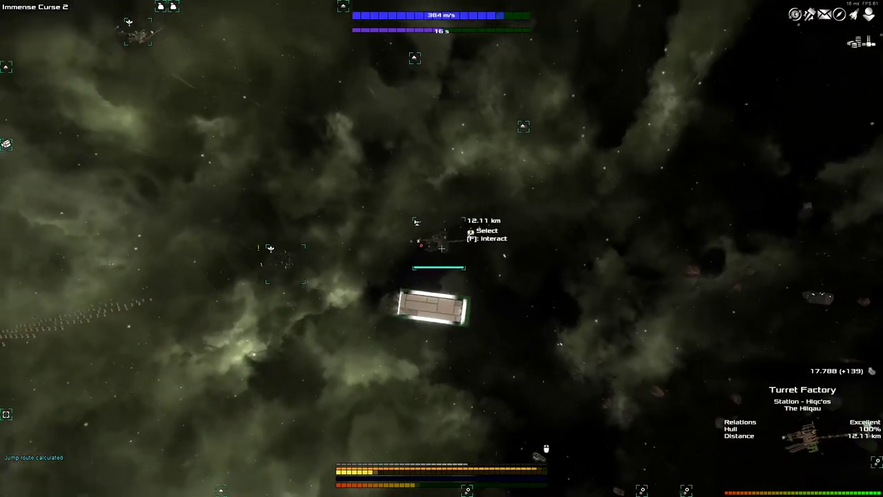
key(f)
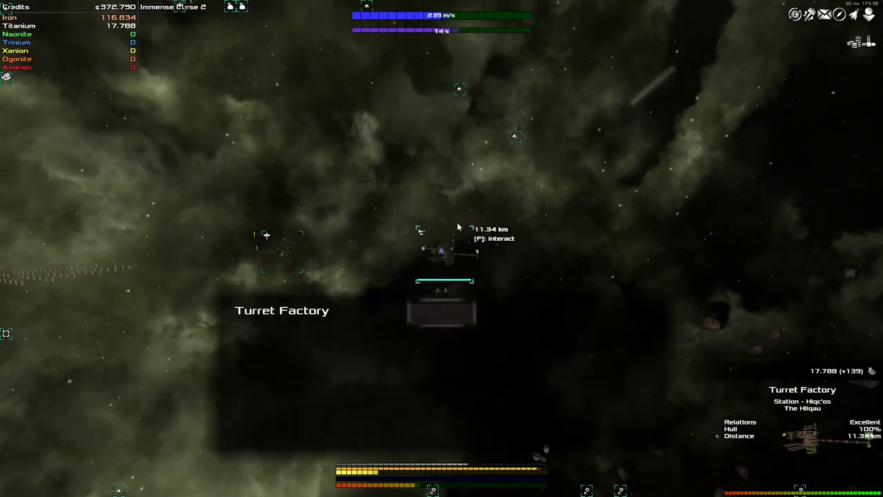
click(566, 363)
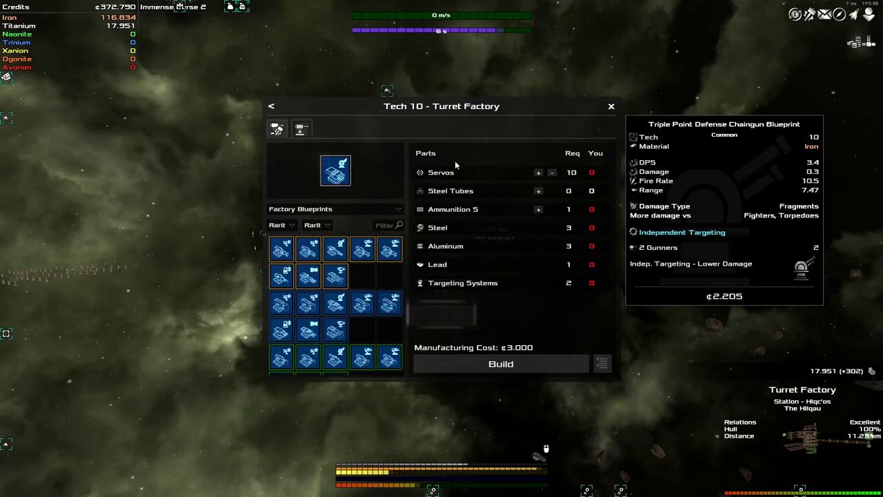
click(337, 274)
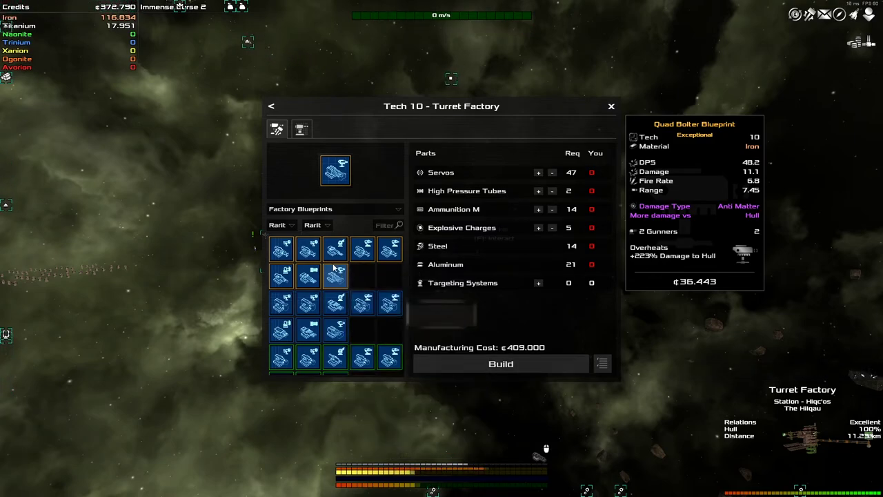
click(309, 276)
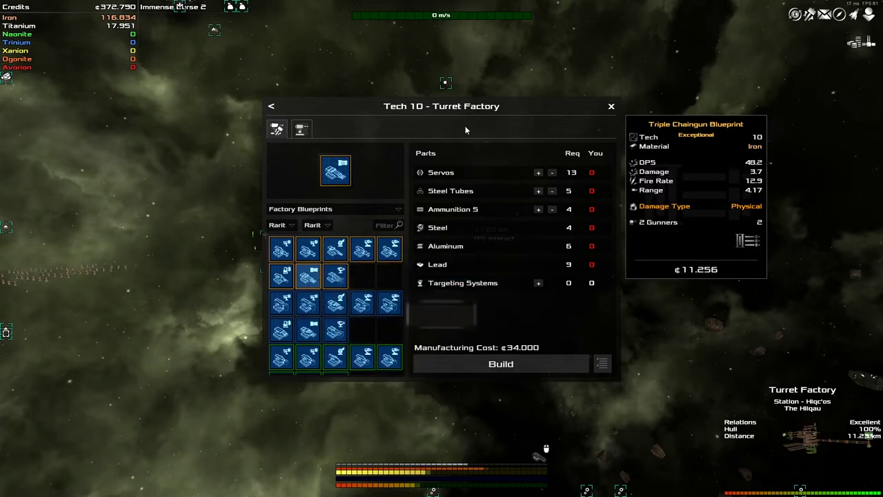
key(Escape)
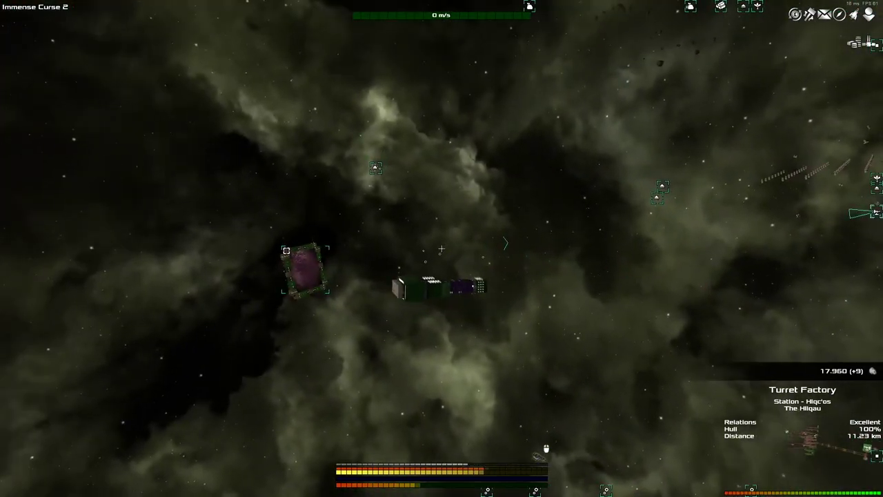
key(m)
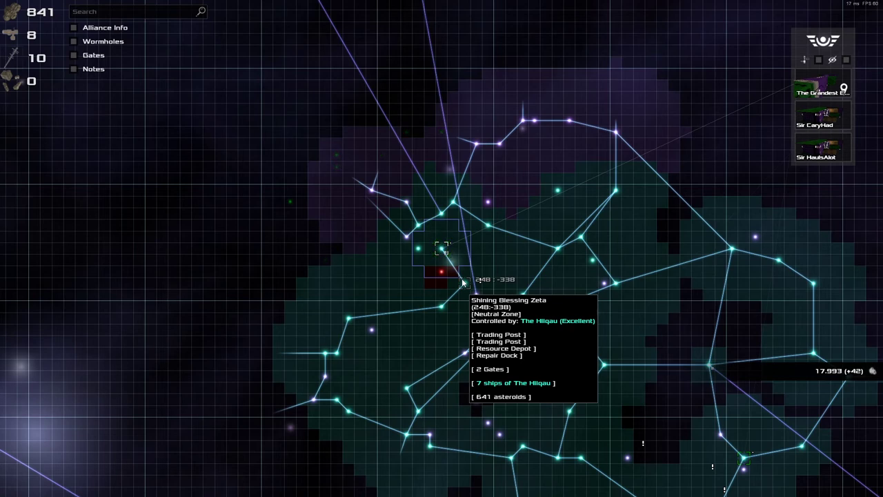
key(m)
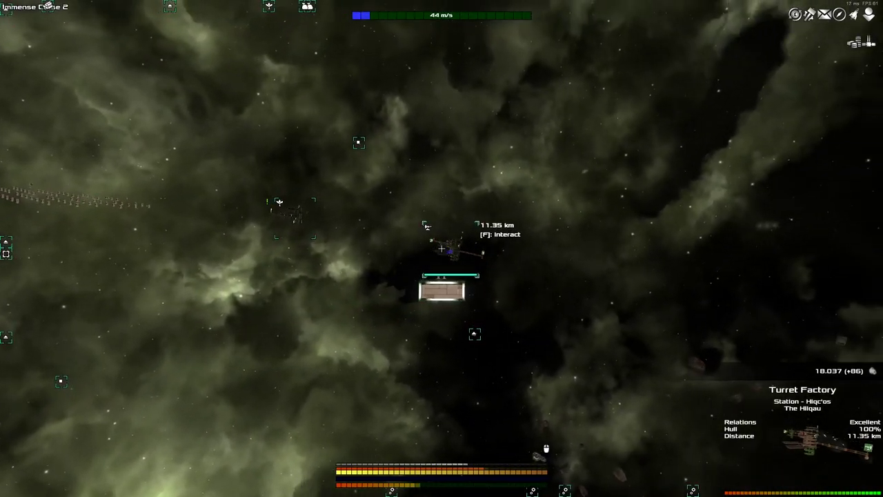
key(f)
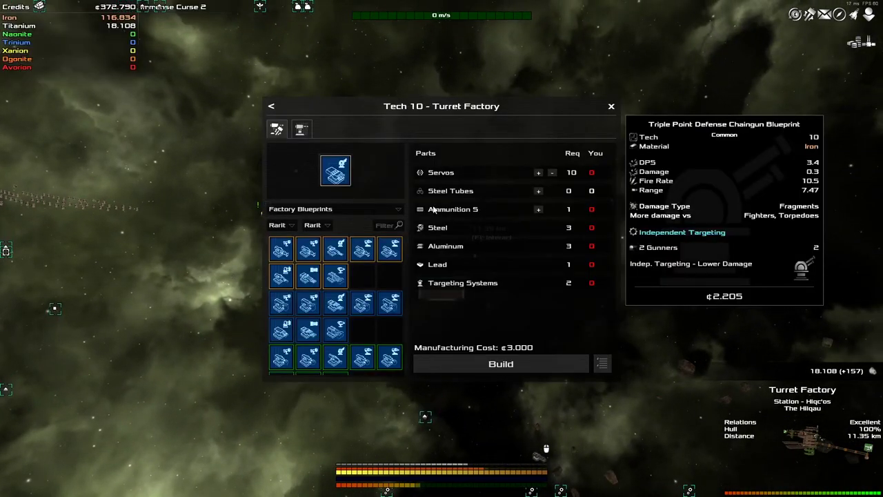
scroll(378, 315, down, 1)
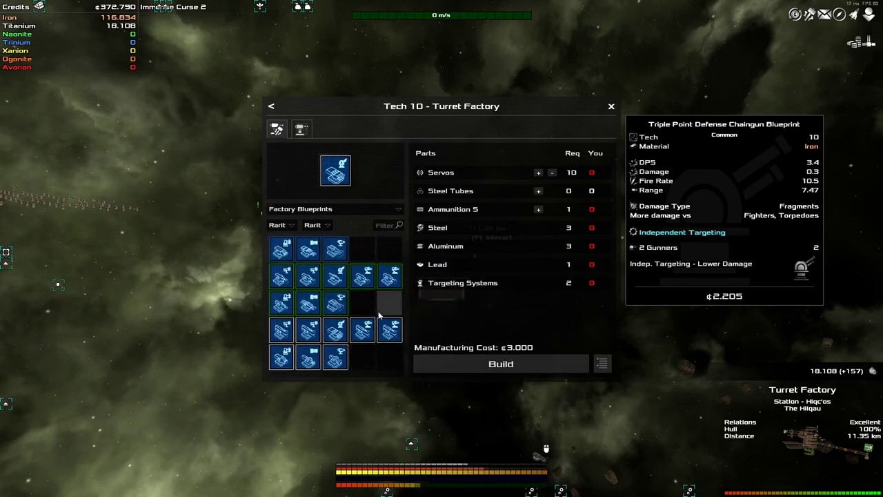
key(Escape)
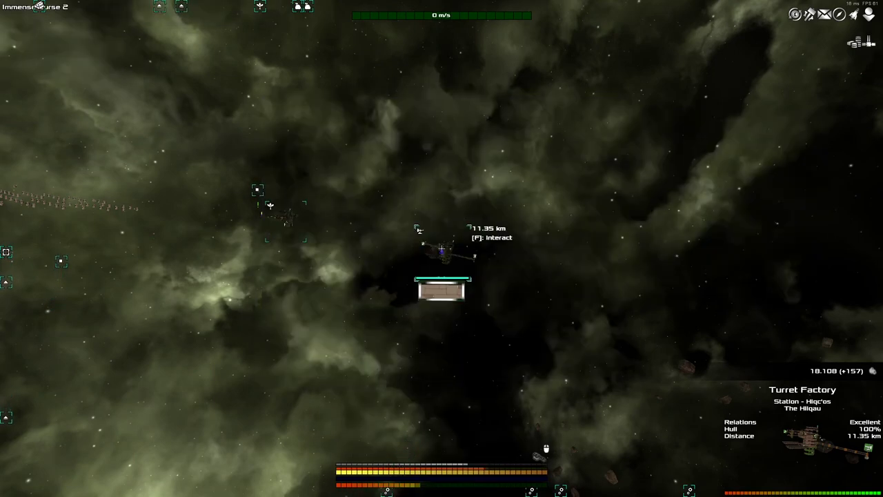